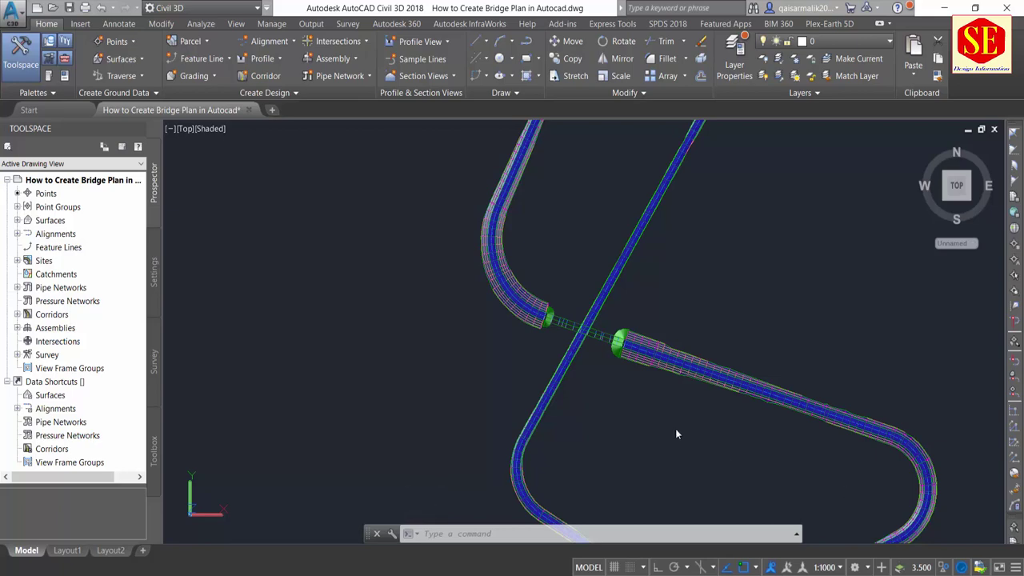
# Zoom and pan the plan to inspect the bridge gap between the corridor ends
pyautogui.scroll(3, 633, 357)
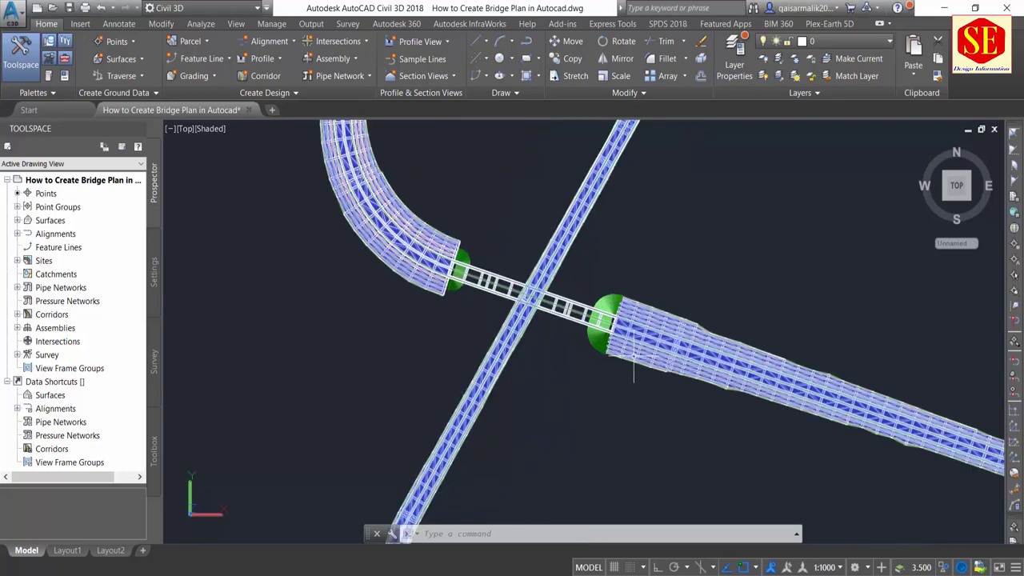
pyautogui.scroll(-4, 634, 357)
pyautogui.scroll(5, 787, 337)
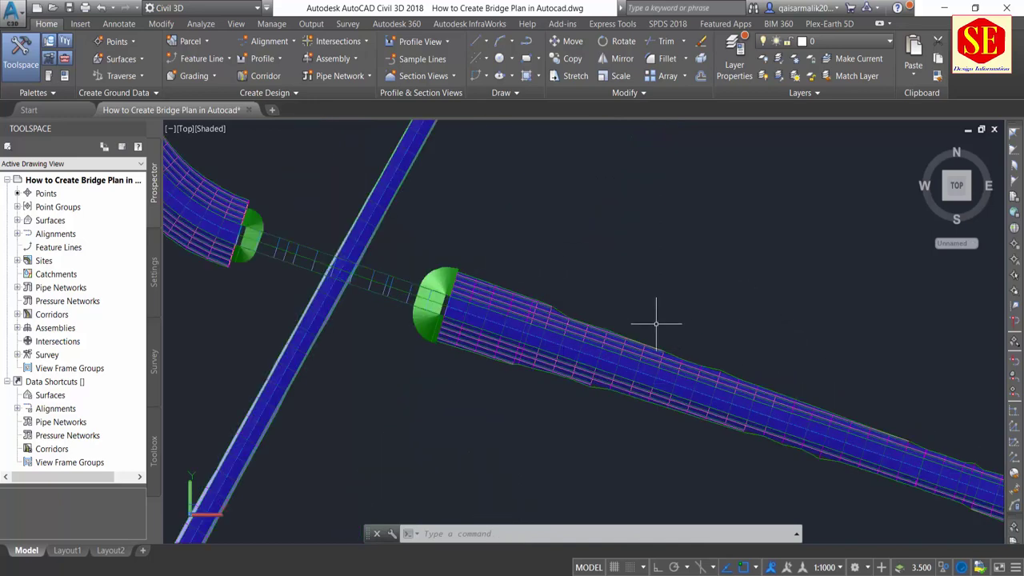
pyautogui.moveTo(347, 300); pyautogui.dragTo(451, 339, button='middle')
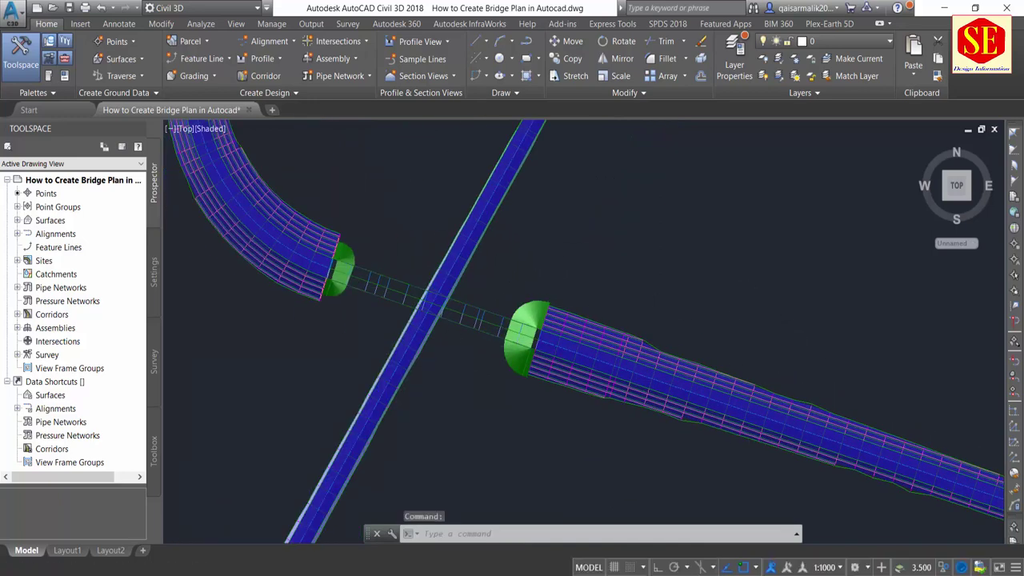
pyautogui.scroll(2, 369, 295)
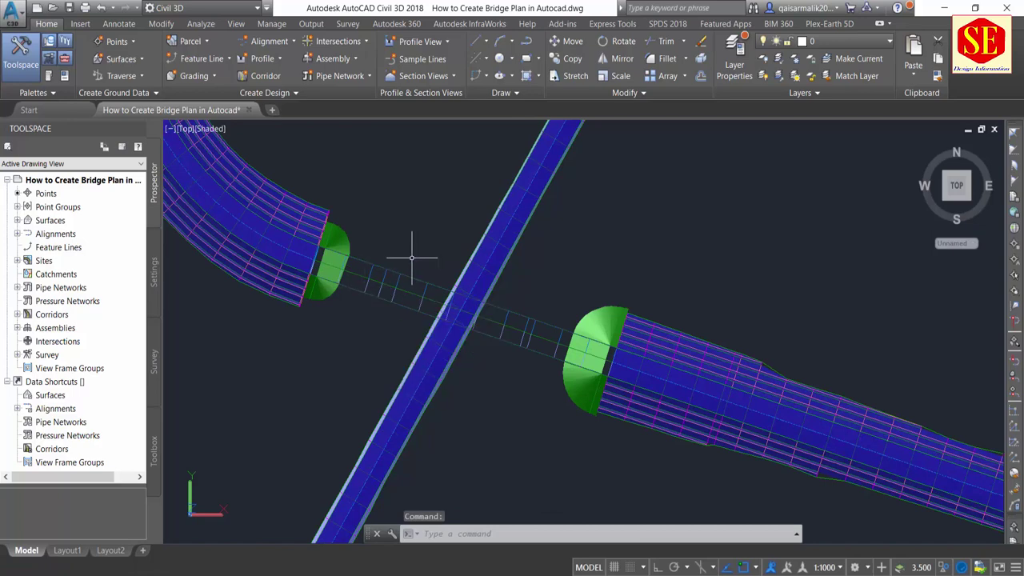
pyautogui.scroll(1, 409, 256)
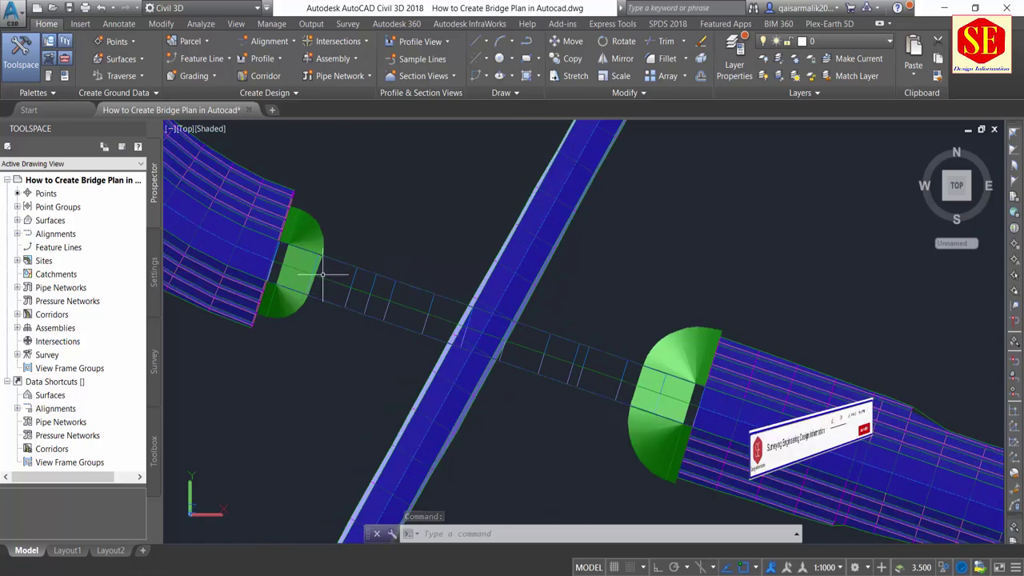
pyautogui.scroll(2, 326, 230)
pyautogui.scroll(-2, 808, 389)
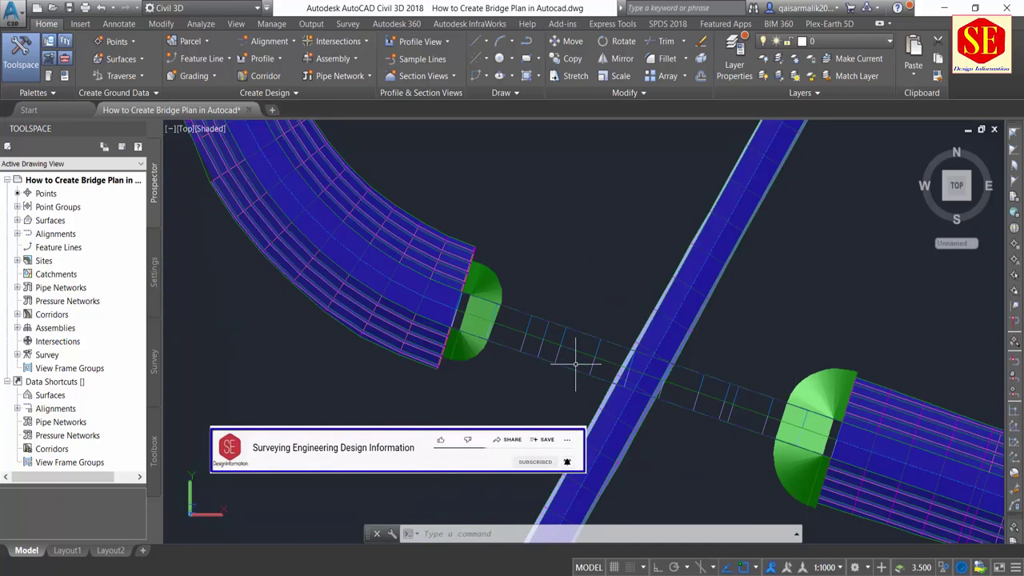
pyautogui.scroll(-2, 518, 280)
pyautogui.scroll(-2, 518, 280)
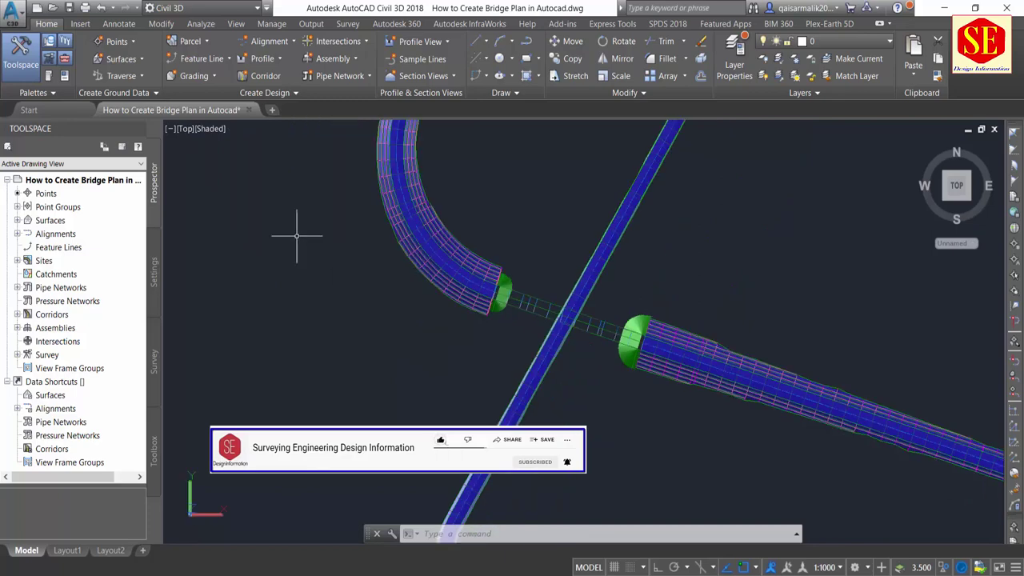
# Switch to the SE Isometric view and zoom in on the curved ramp and pier cap
pyautogui.click(186, 128)
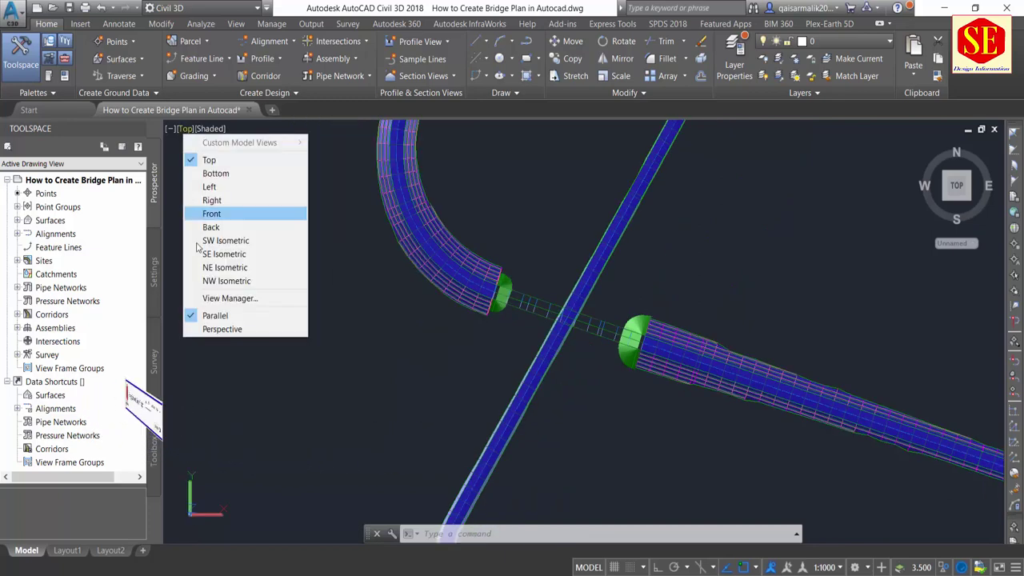
pyautogui.click(214, 253)
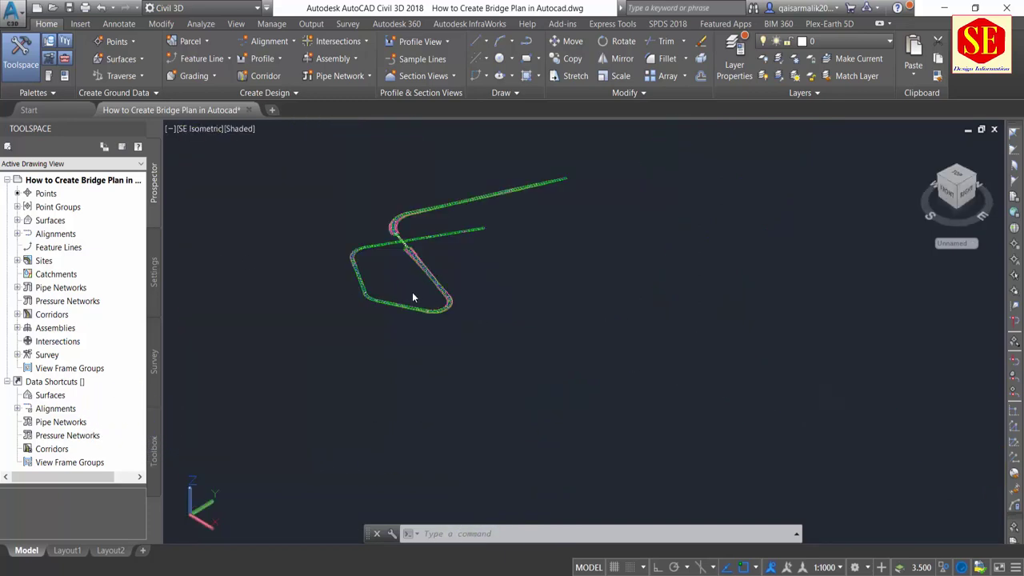
pyautogui.scroll(3, 387, 232)
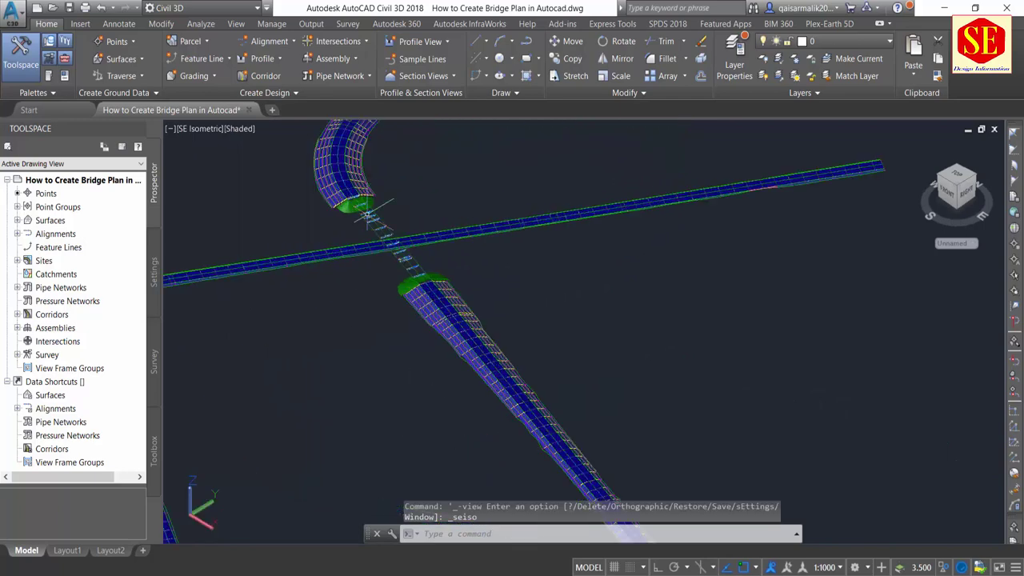
pyautogui.scroll(2, 352, 204)
pyautogui.moveTo(352, 204); pyautogui.dragTo(512, 340, button='middle')
pyautogui.scroll(2, 507, 337)
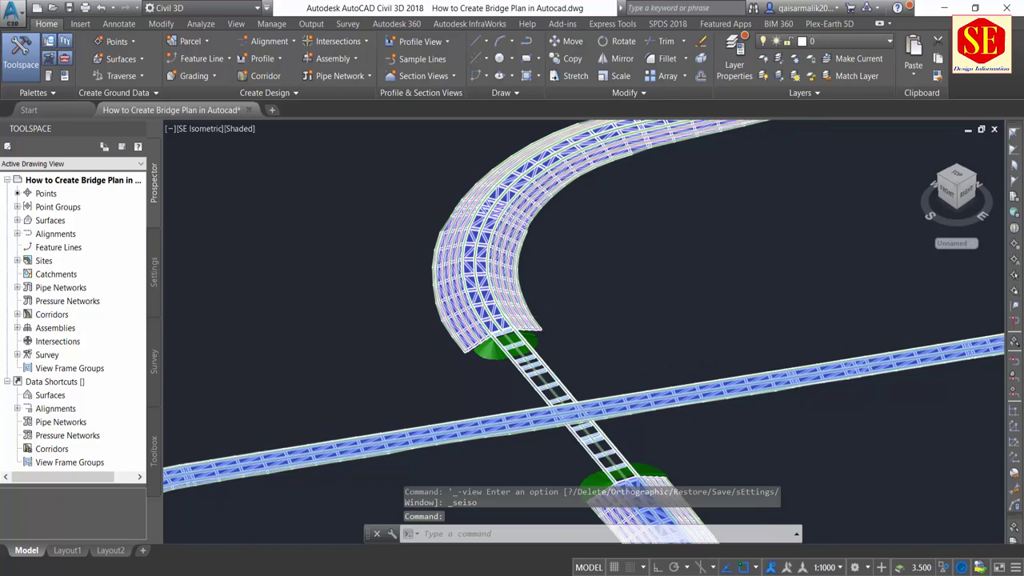
pyautogui.scroll(2, 550, 334)
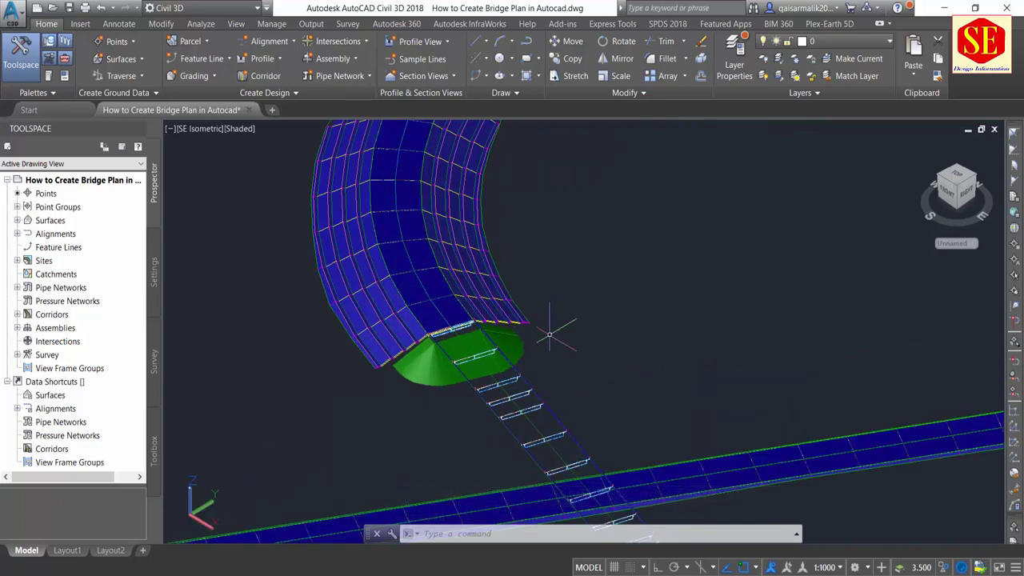
pyautogui.scroll(-1, 558, 257)
pyautogui.scroll(-2, 558, 257)
pyautogui.scroll(-2, 559, 258)
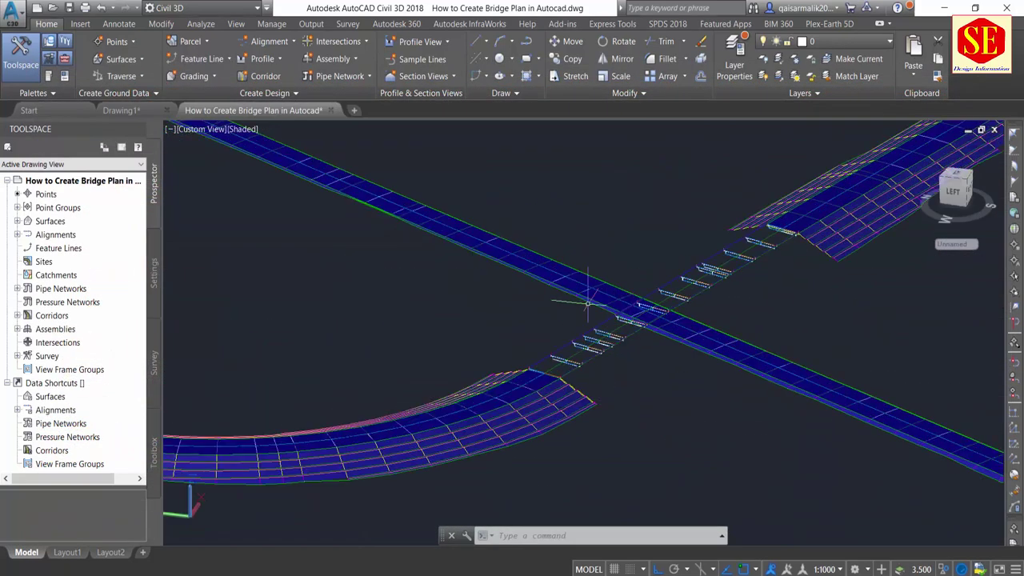
# Set the visual style to 2D Wireframe and the view to Top
pyautogui.scroll(2, 708, 254)
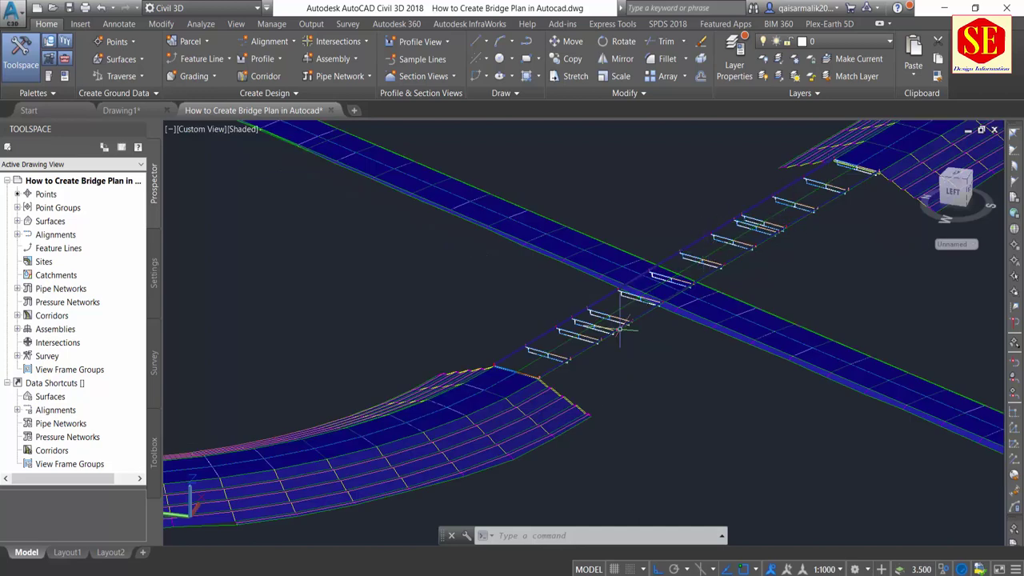
pyautogui.scroll(-3, 614, 371)
pyautogui.scroll(-3, 614, 372)
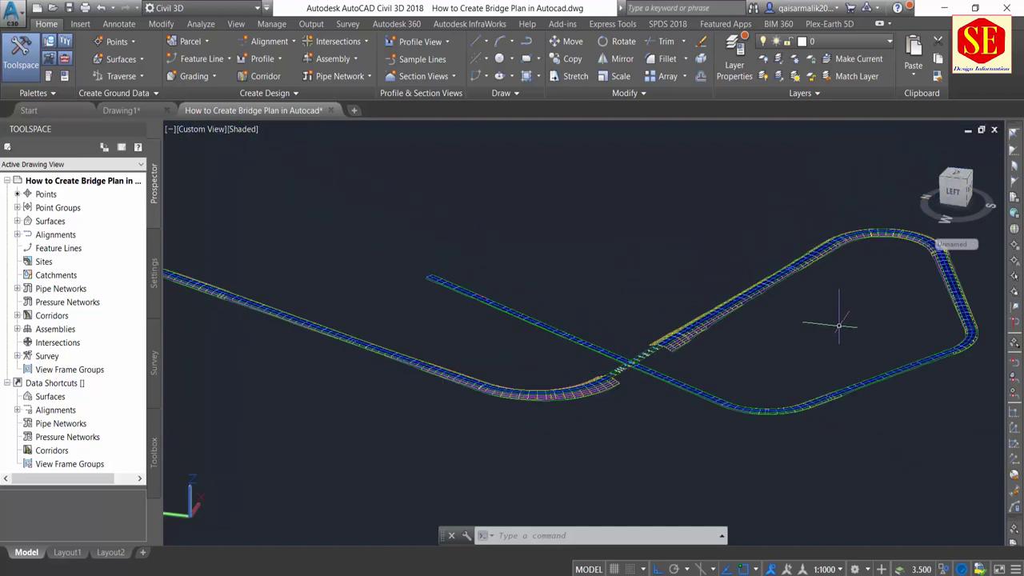
pyautogui.scroll(3, 676, 356)
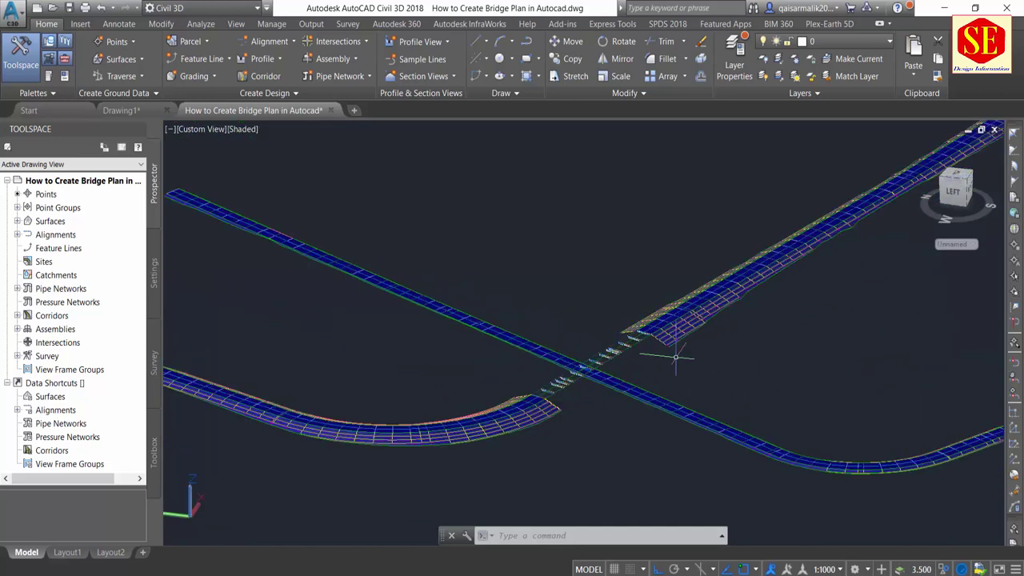
pyautogui.scroll(2, 676, 356)
pyautogui.scroll(1, 676, 356)
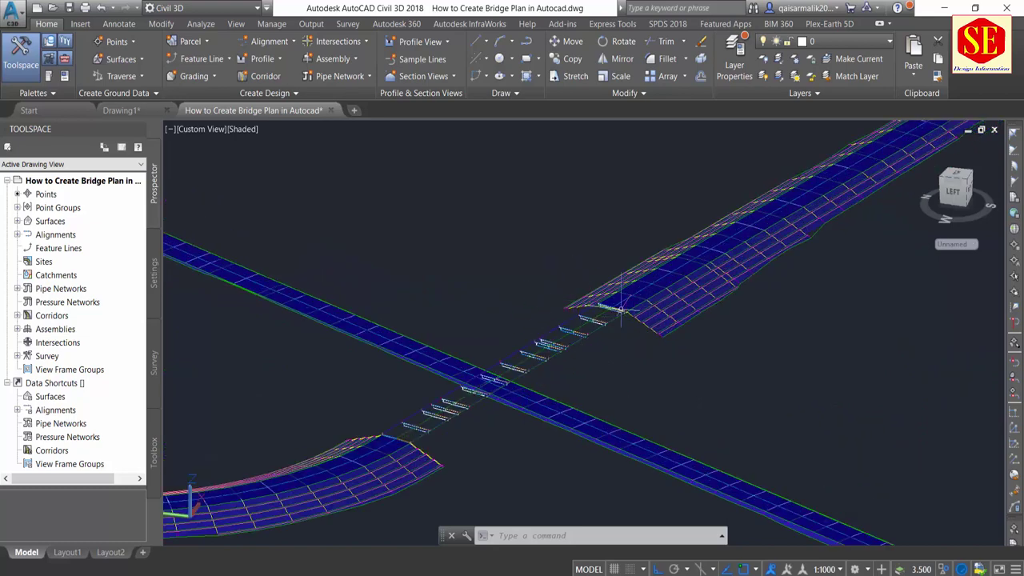
pyautogui.scroll(2, 605, 343)
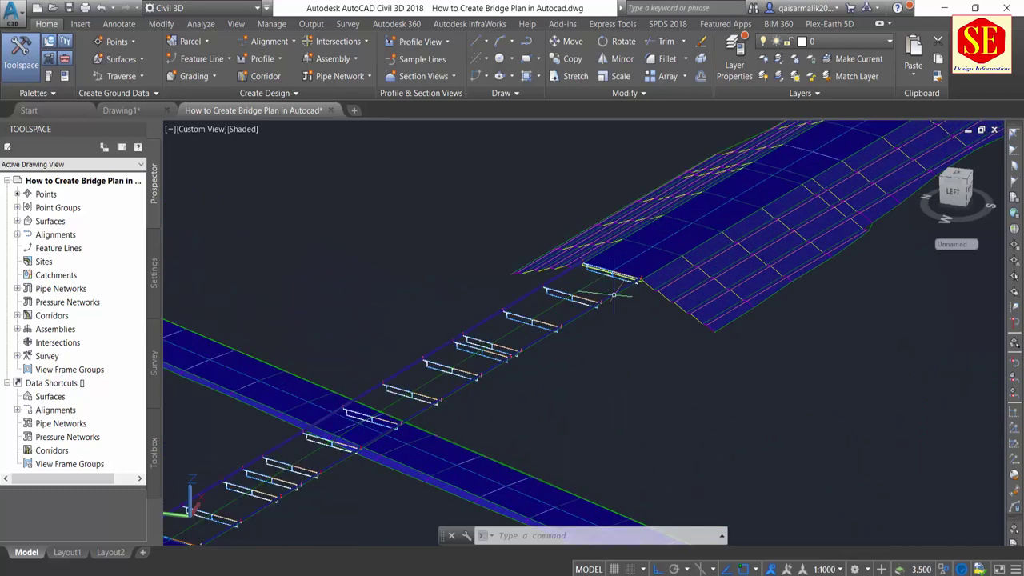
pyautogui.scroll(-2, 607, 302)
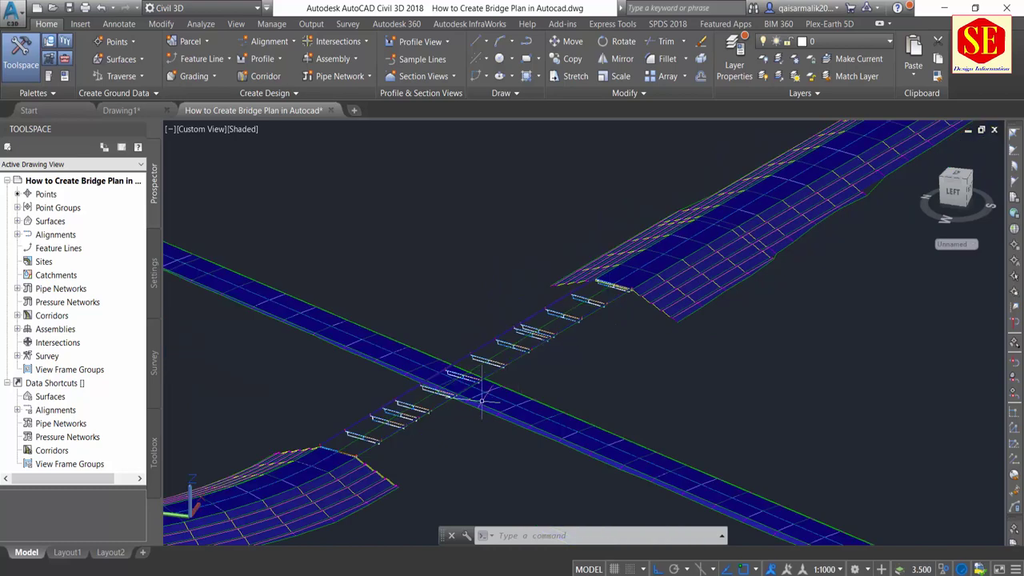
pyautogui.click(244, 139)
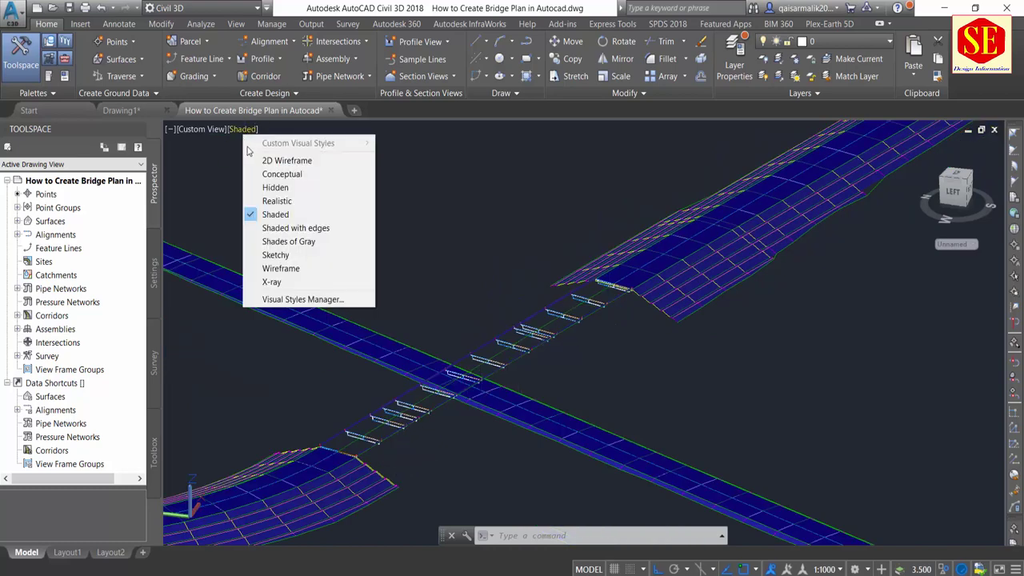
pyautogui.click(264, 163)
pyautogui.click(200, 131)
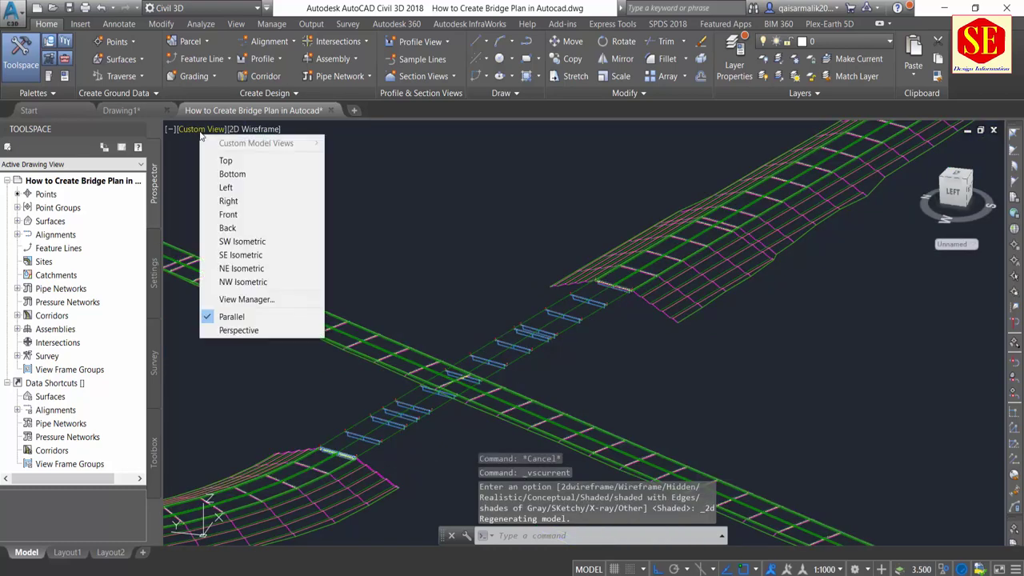
pyautogui.click(212, 160)
# Zoom in on the curved corridor's end at the bridge
pyautogui.scroll(3, 507, 404)
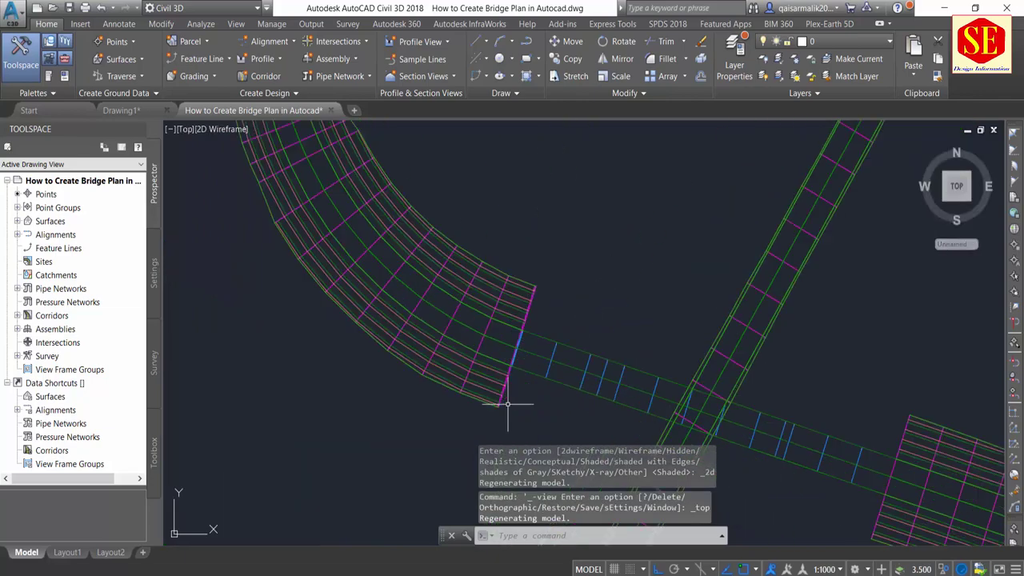
pyautogui.scroll(2, 577, 274)
pyautogui.scroll(1, 517, 325)
pyautogui.scroll(1, 485, 320)
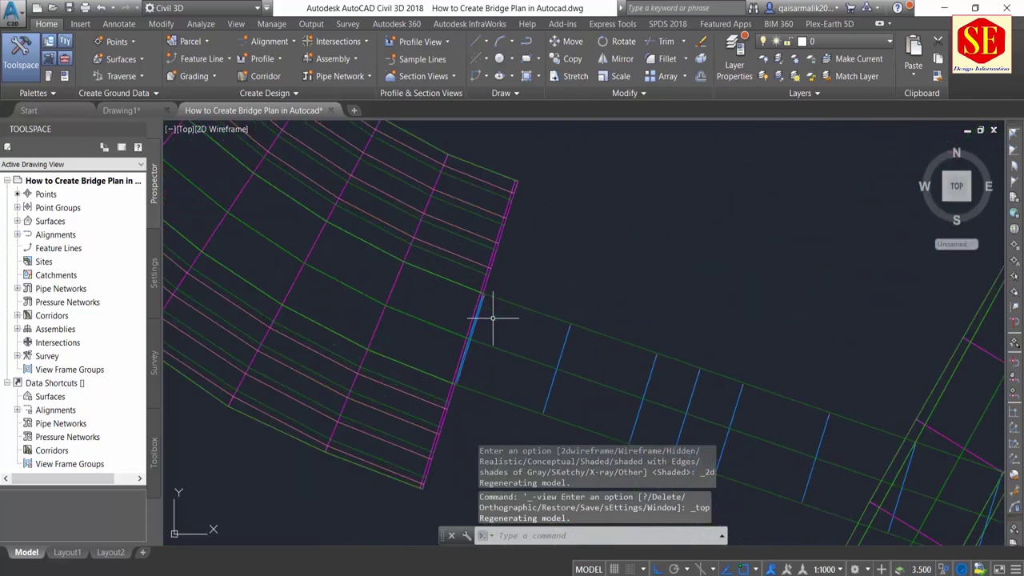
pyautogui.scroll(1, 485, 297)
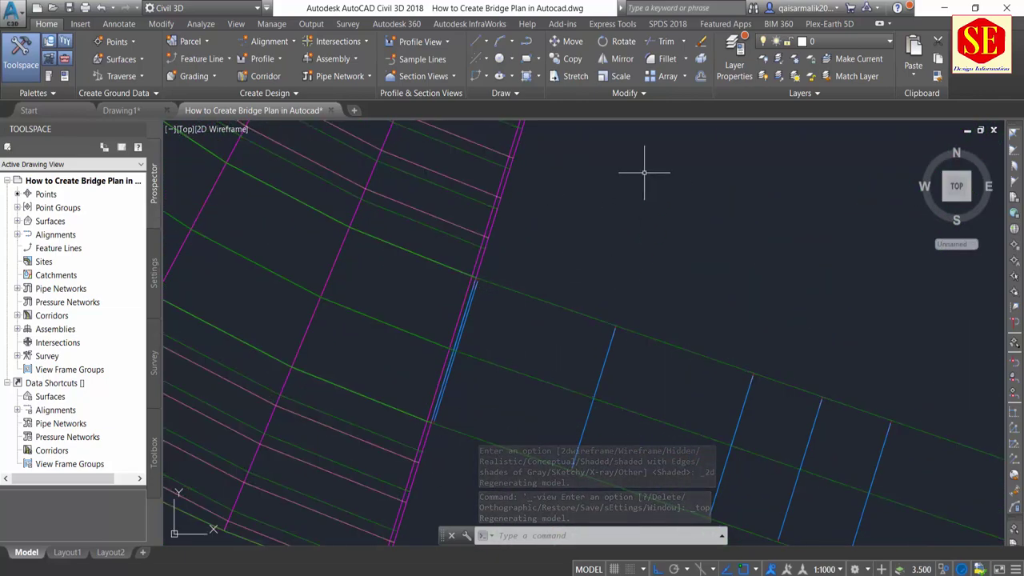
pyautogui.scroll(-1, 610, 222)
pyautogui.scroll(-1, 521, 302)
# Draw a closed 5 by 20 rectangular polyline beside the curved corridor end
pyautogui.write('P')
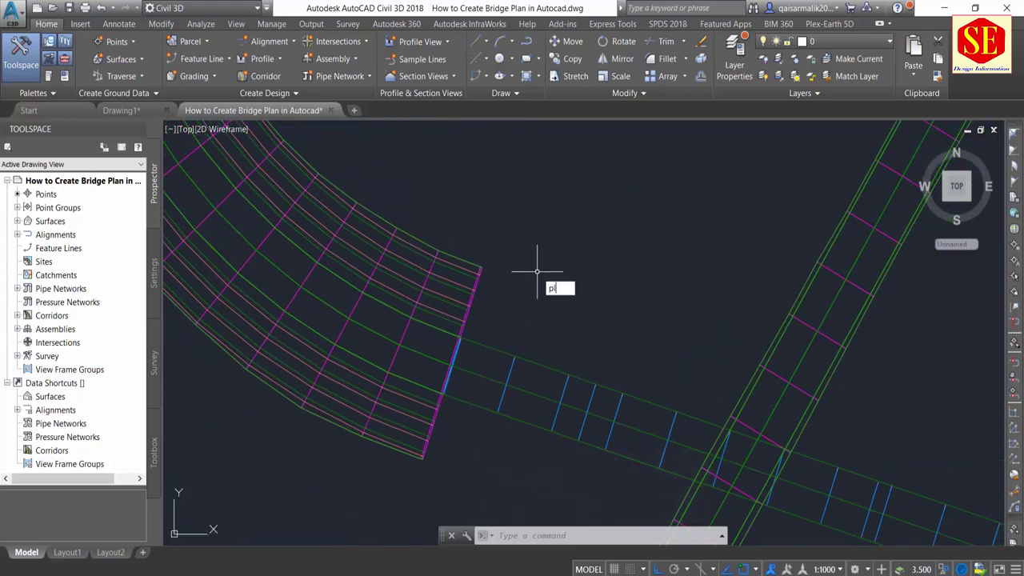
pyautogui.write('L')
pyautogui.press('Return')
pyautogui.click(588, 204)
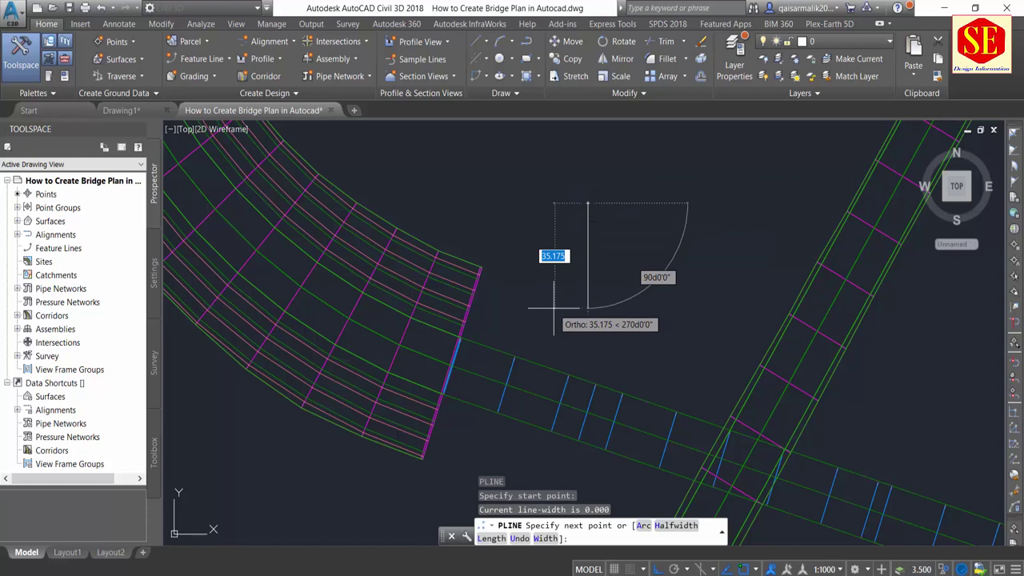
pyautogui.write('20')
pyautogui.press('Return')
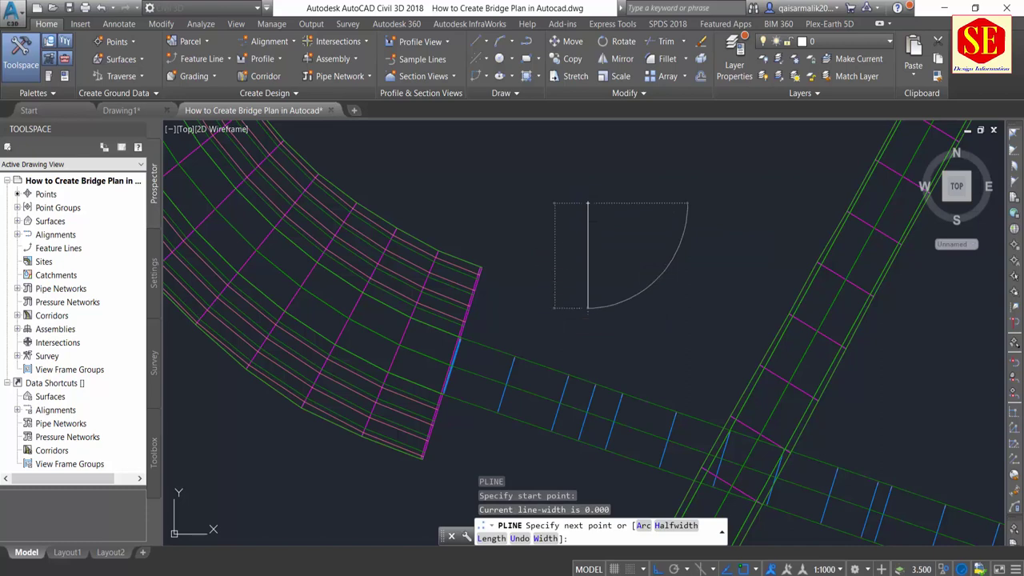
pyautogui.scroll(2, 539, 256)
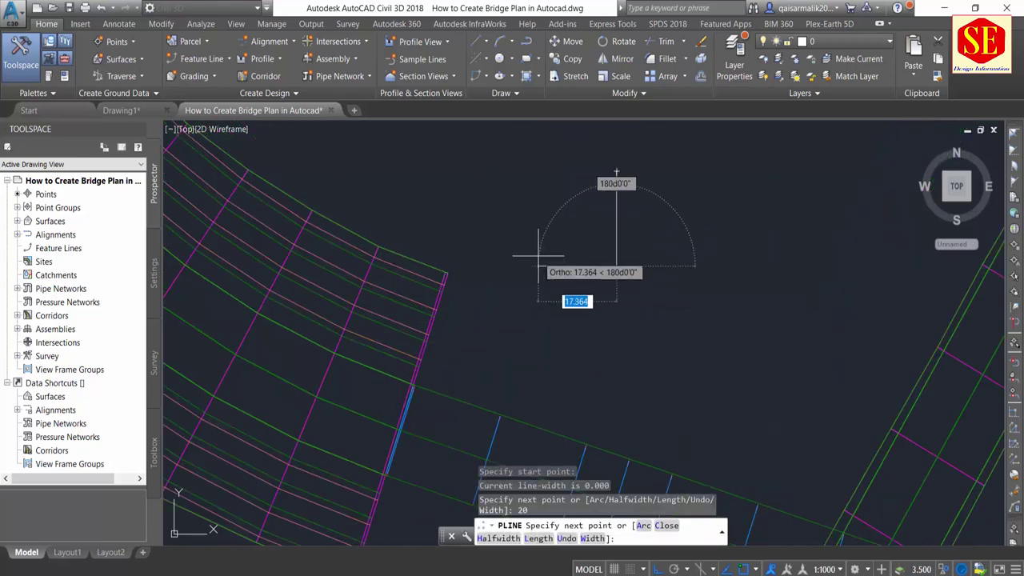
pyautogui.write('5')
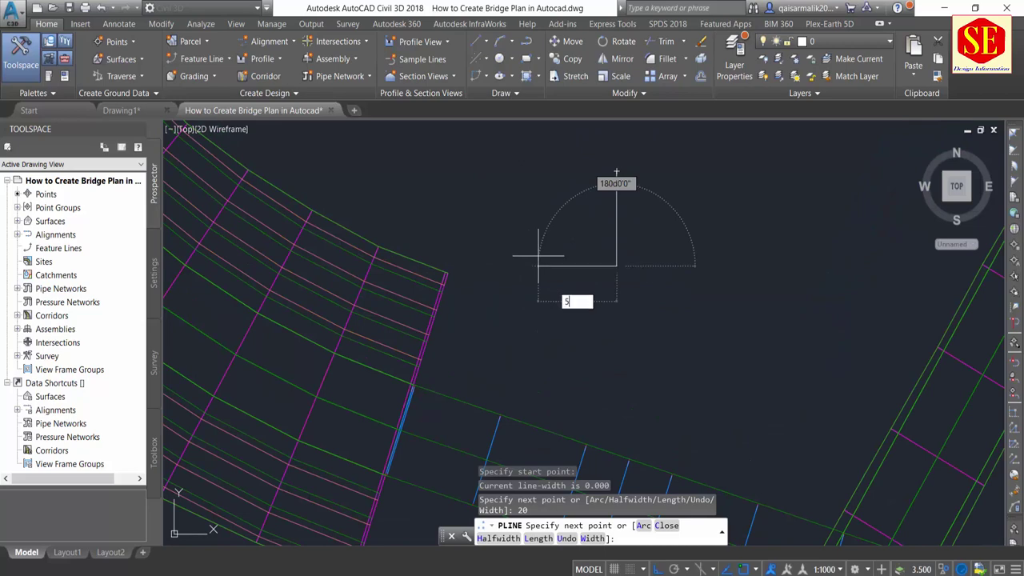
pyautogui.press('Return')
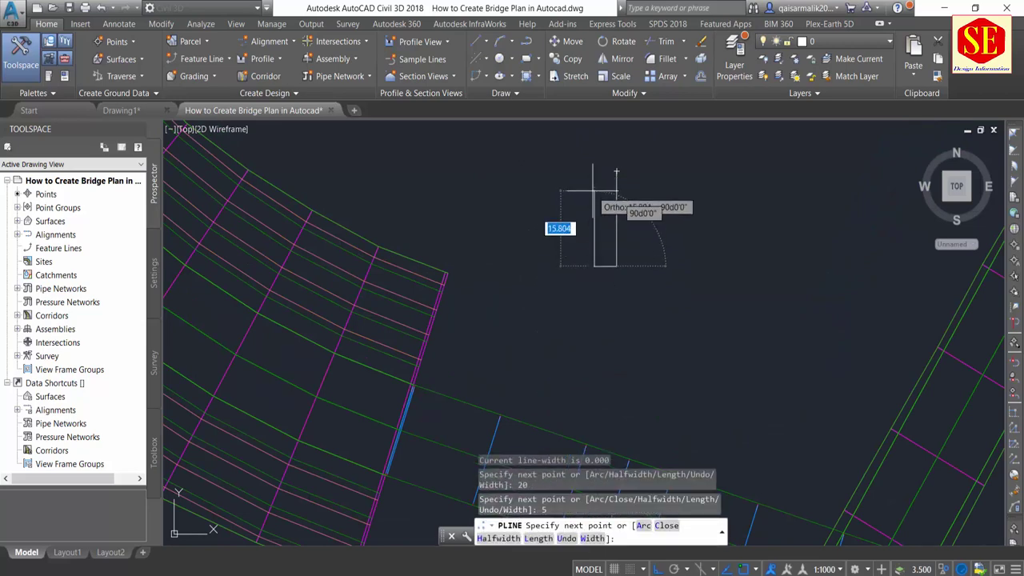
pyautogui.write('20')
pyautogui.press('Return')
pyautogui.write('c')
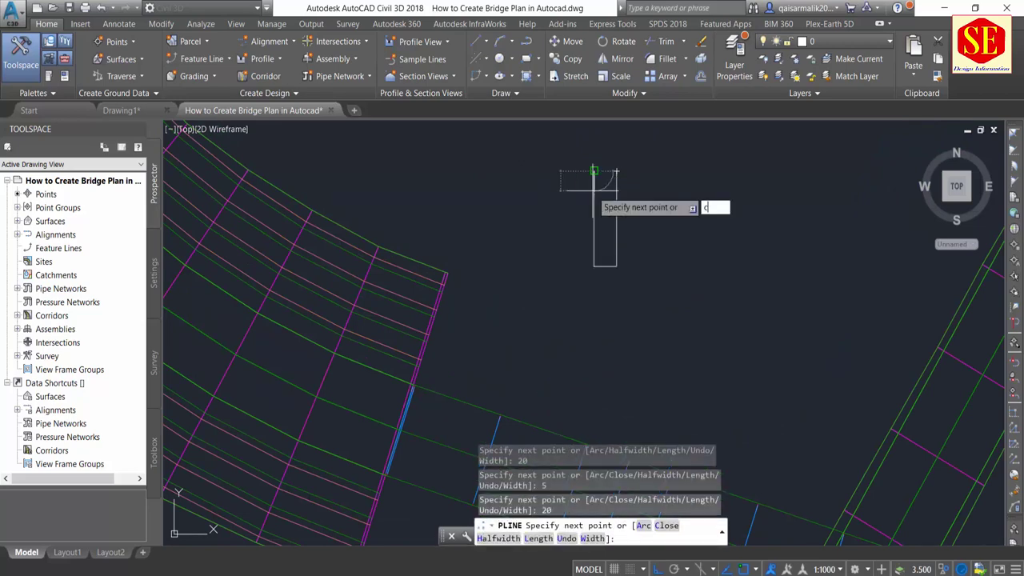
pyautogui.press('Return')
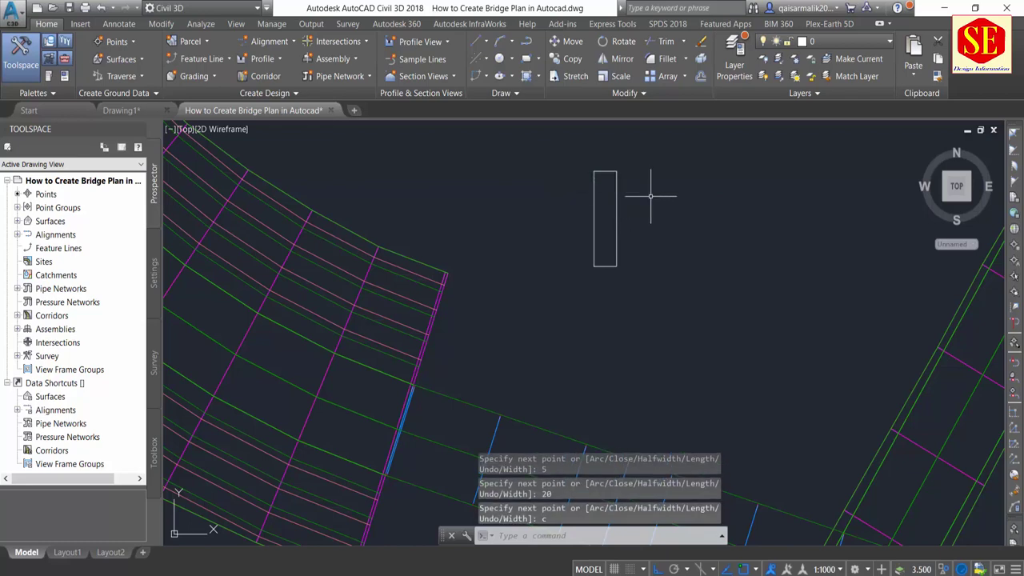
# Start MOVE and select the new rectangle
pyautogui.write('m')
pyautogui.press('Return')
pyautogui.click(616, 219)
# Move the rectangle by its lower corner onto the blue bridge-end line's endpoint
pyautogui.press('Return')
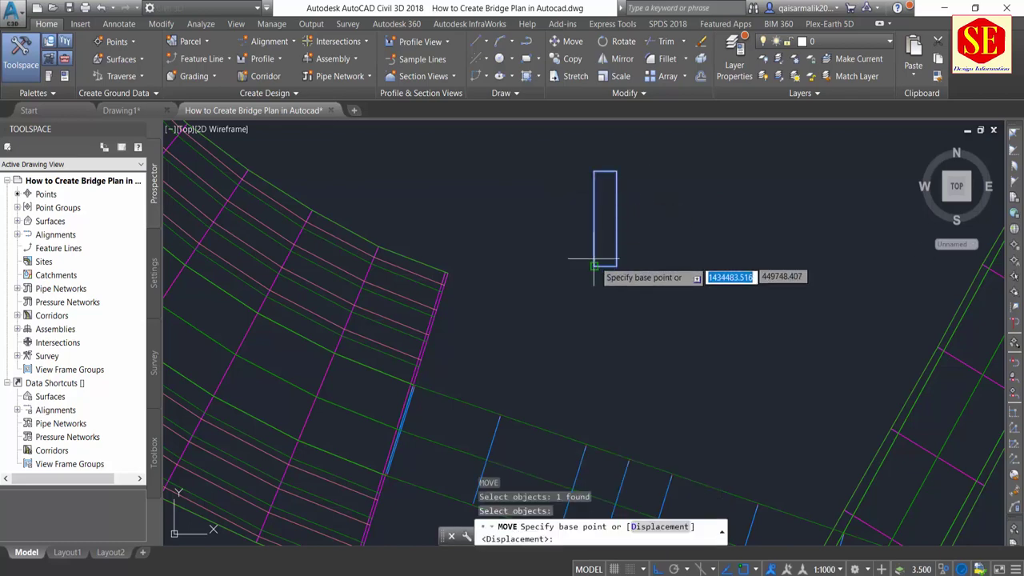
pyautogui.click(594, 265)
pyautogui.scroll(-2, 567, 293)
pyautogui.scroll(5, 533, 327)
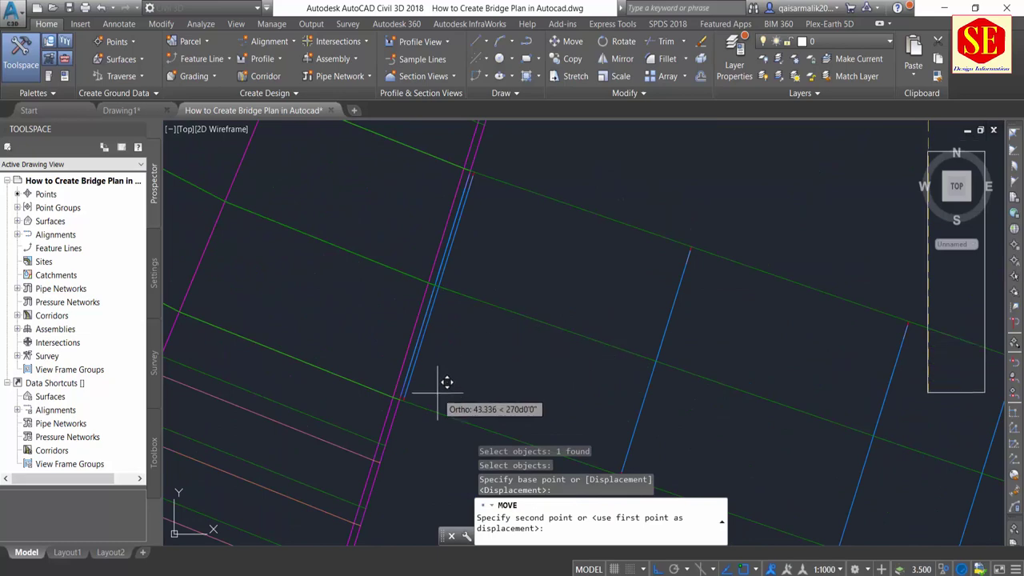
pyautogui.scroll(3, 417, 392)
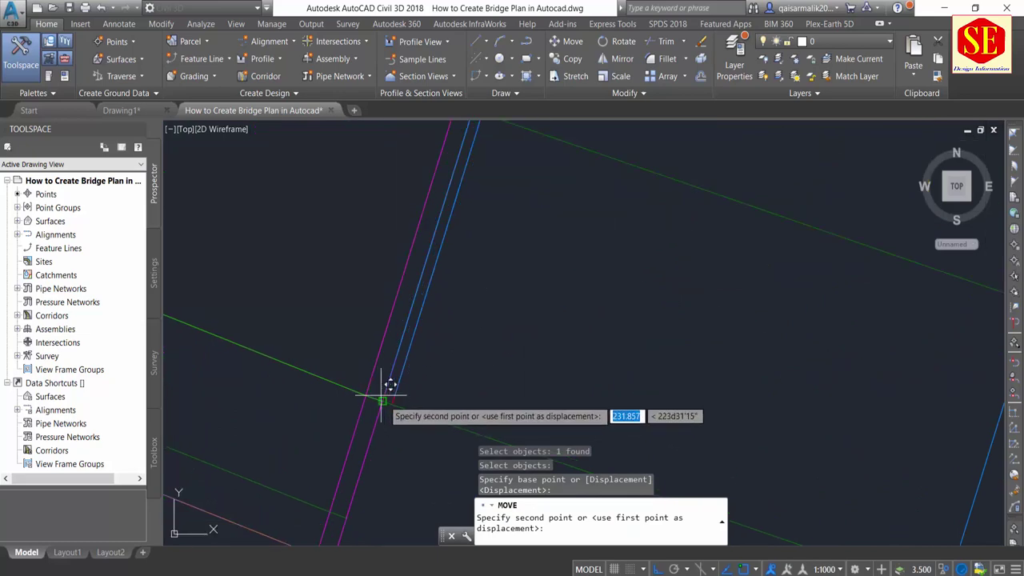
pyautogui.click(383, 400)
pyautogui.scroll(-2, 439, 388)
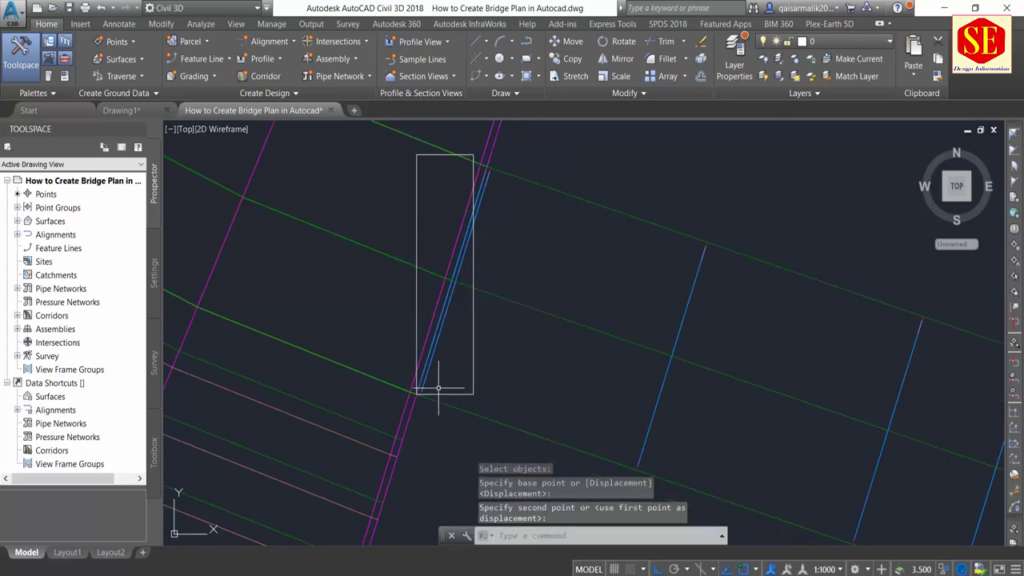
# Rotate the rectangle about its lower corner, Ortho off, to align with the blue bridge-end line
pyautogui.write('ro')
pyautogui.press('Return')
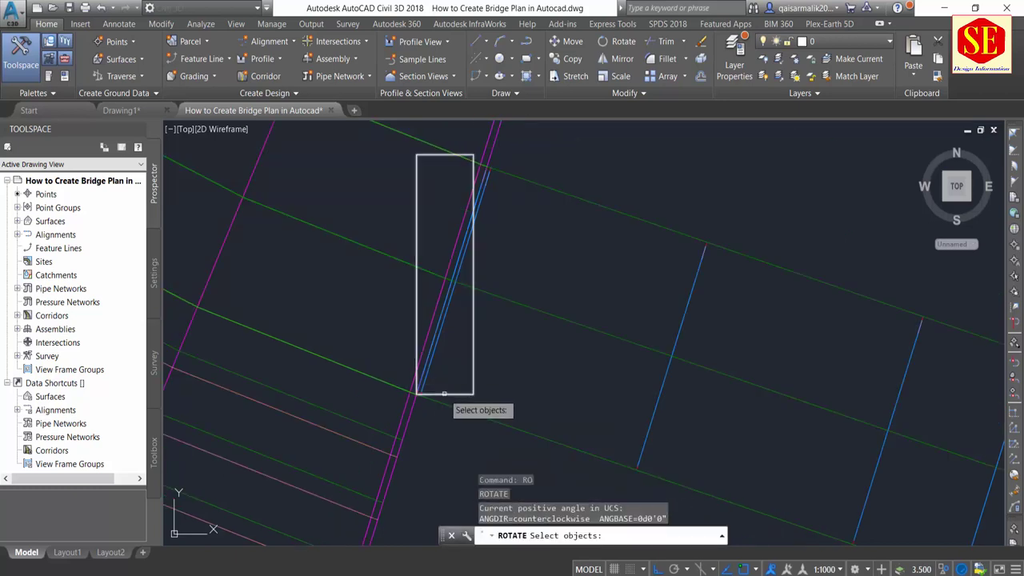
pyautogui.click(431, 387)
pyautogui.click(426, 393)
pyautogui.click(448, 393)
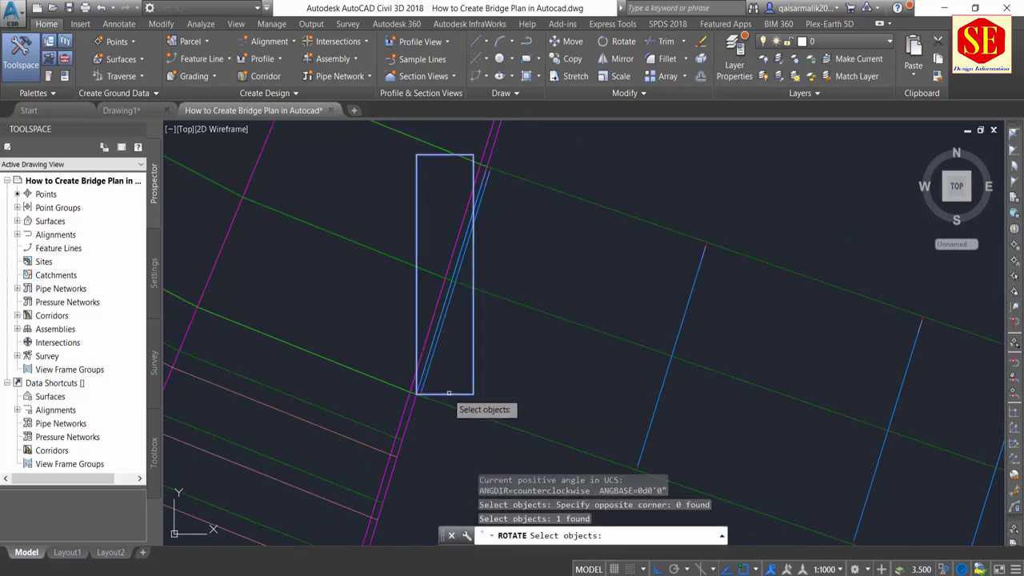
pyautogui.press('Return')
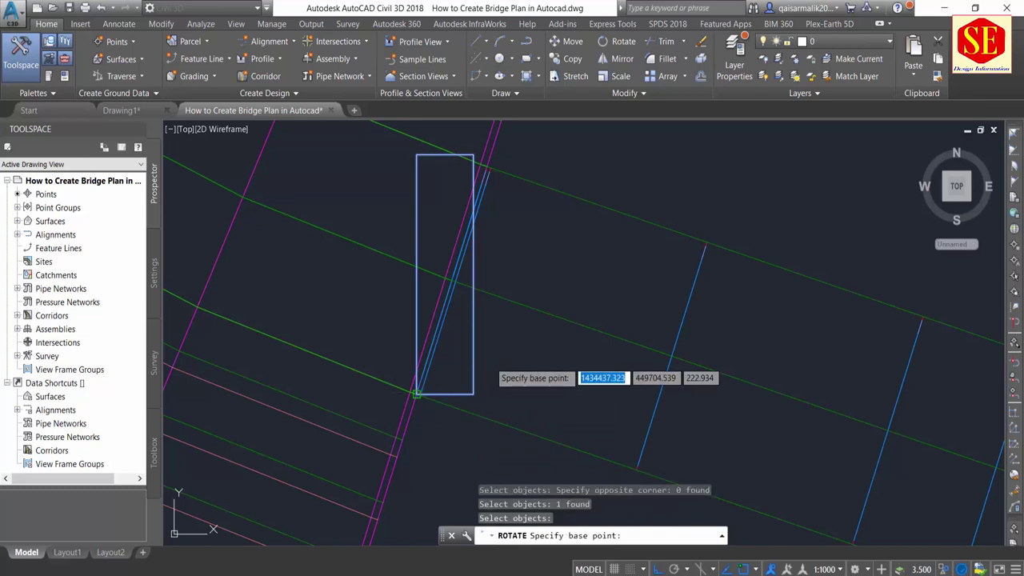
pyautogui.click(416, 393)
pyautogui.moveTo(642, 365); pyautogui.dragTo(660, 357, button='middle')
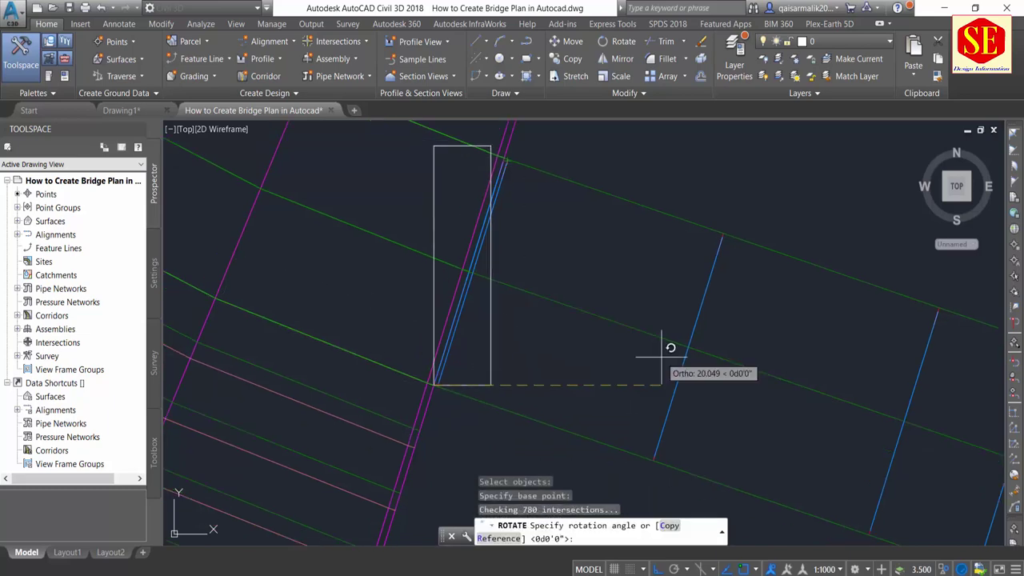
pyautogui.press('F8')
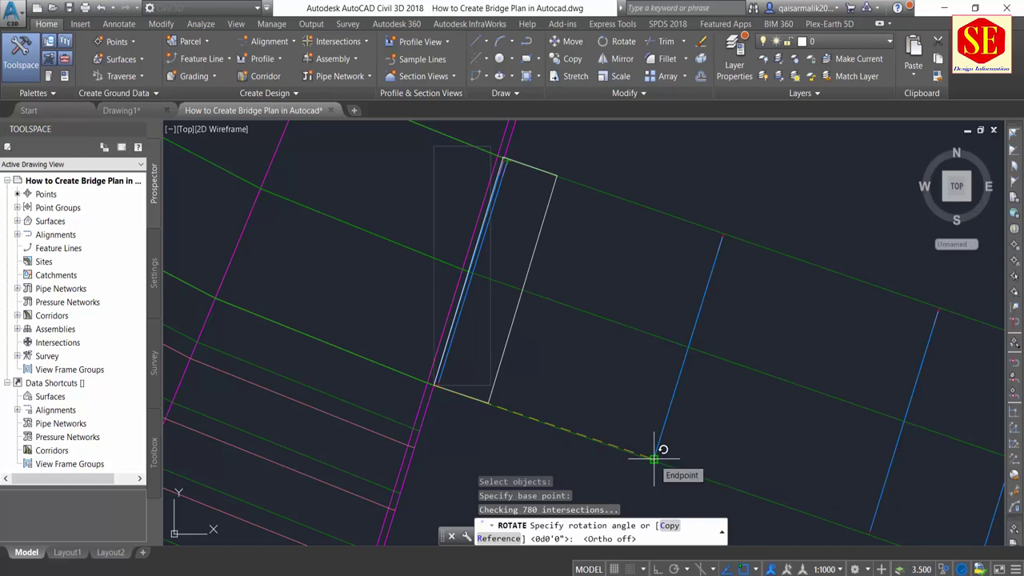
pyautogui.click(654, 458)
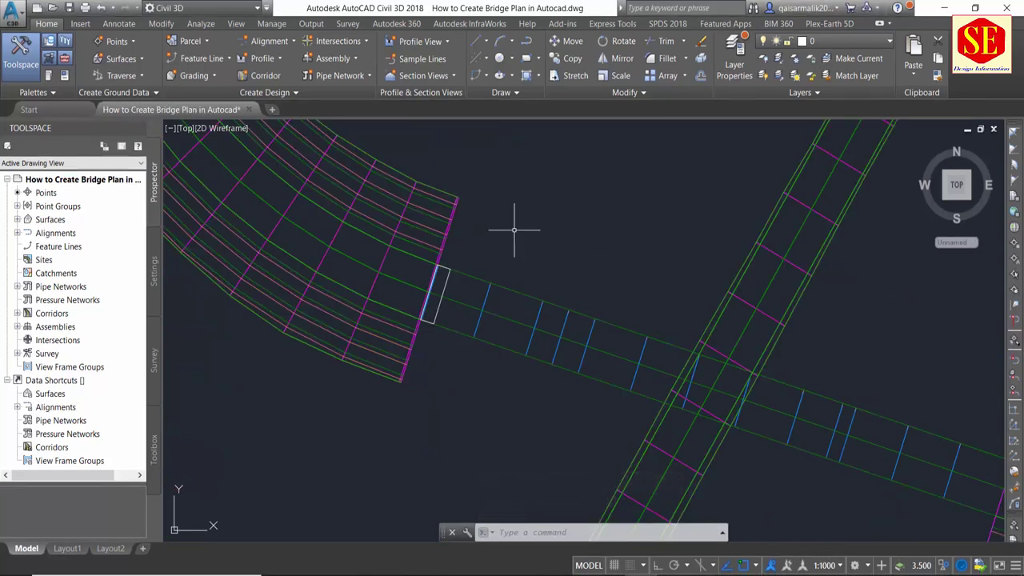
# Copy the pier rectangle from its corner to the far bridge end
pyautogui.write('ct o')
pyautogui.press('Return')
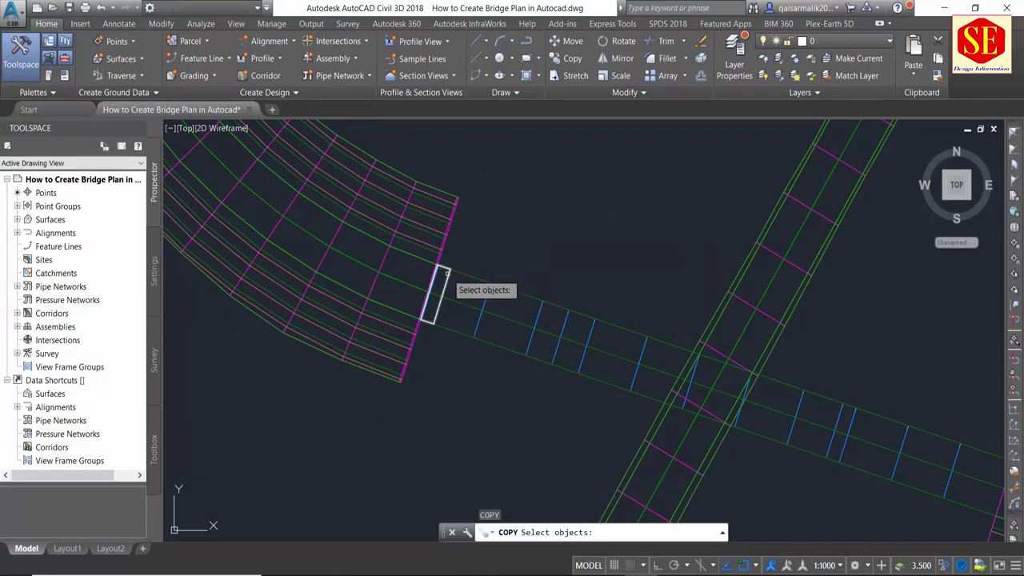
pyautogui.click(446, 273)
pyautogui.press('Return')
pyautogui.scroll(3, 436, 264)
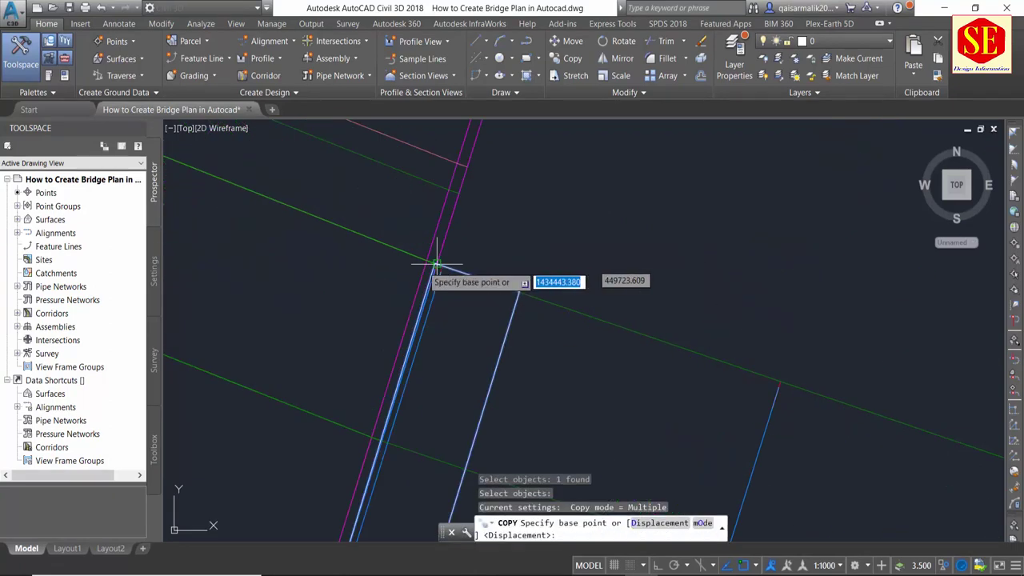
pyautogui.click(439, 263)
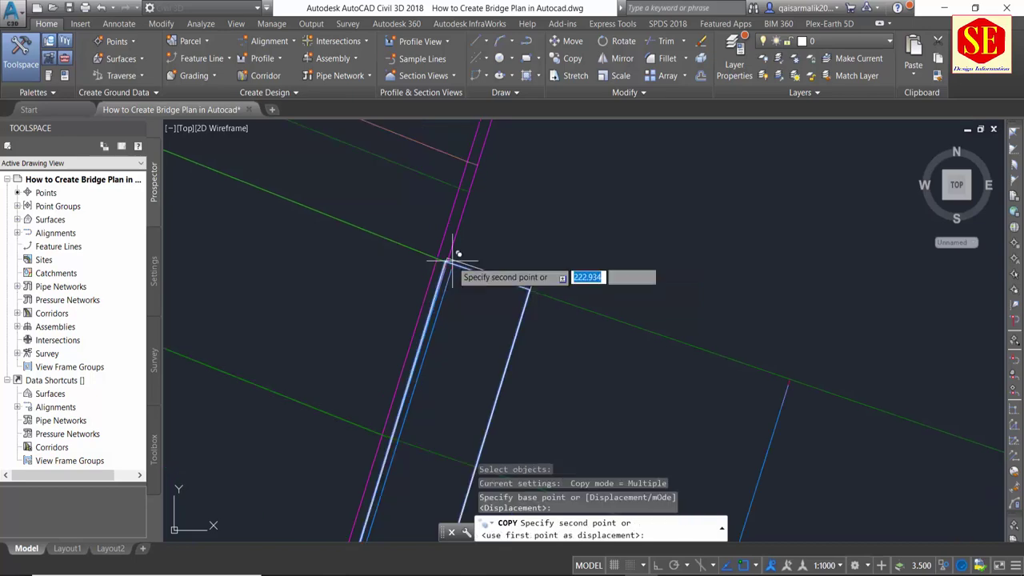
pyautogui.scroll(-2, 453, 257)
pyautogui.scroll(-4, 520, 280)
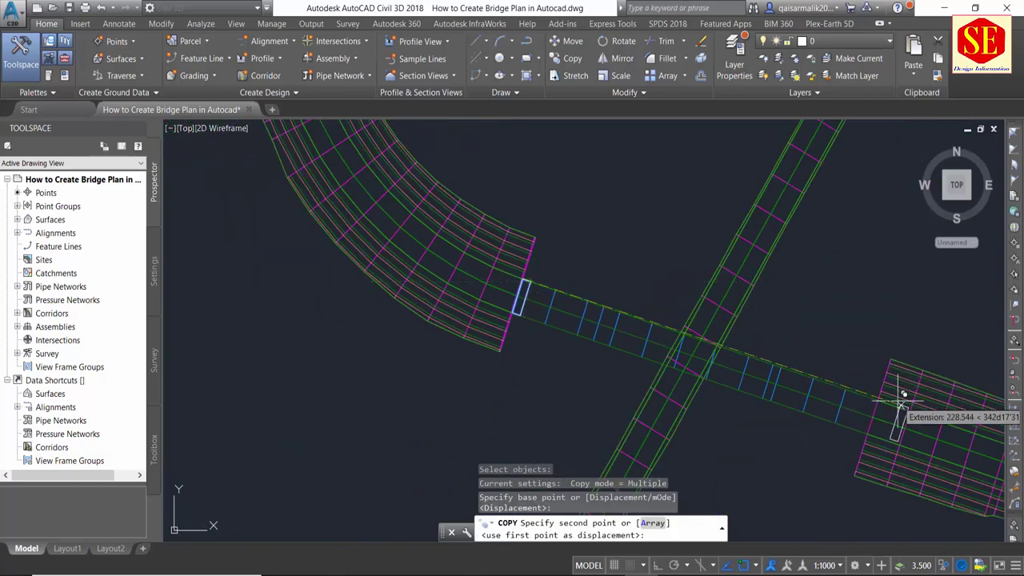
pyautogui.scroll(5, 896, 384)
pyautogui.click(803, 335)
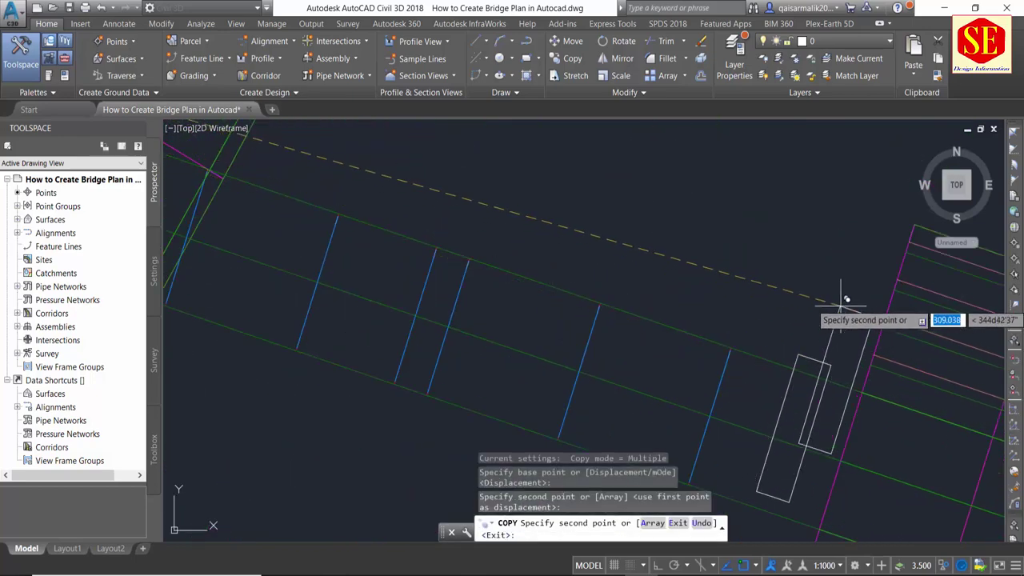
pyautogui.press('Escape')
pyautogui.write('m')
pyautogui.press('Return')
# Move the copied rectangle by its corner onto the far bridge-end intersection
pyautogui.click(816, 359)
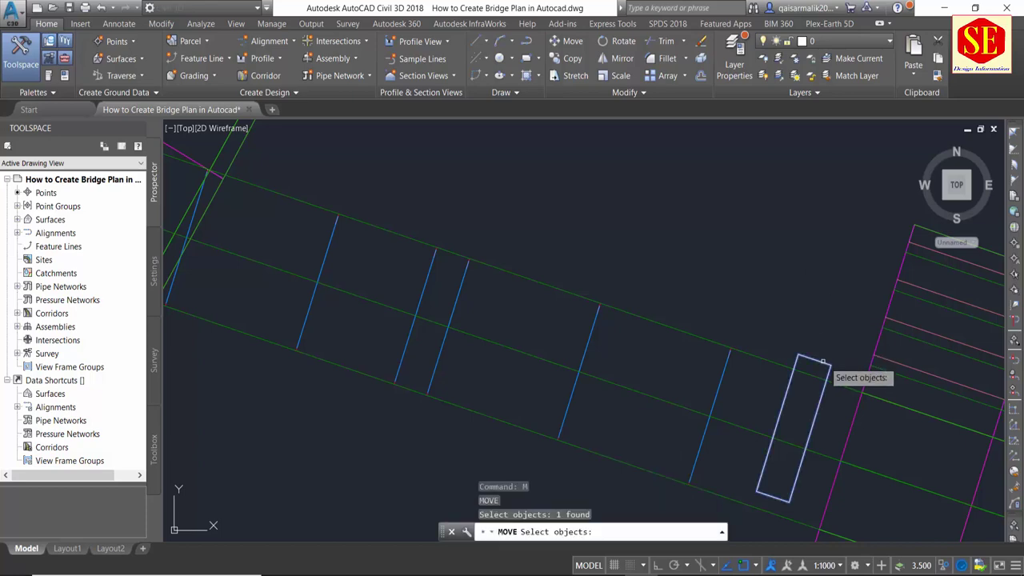
pyautogui.press('Return')
pyautogui.click(830, 366)
pyautogui.scroll(2, 857, 377)
pyautogui.scroll(2, 863, 390)
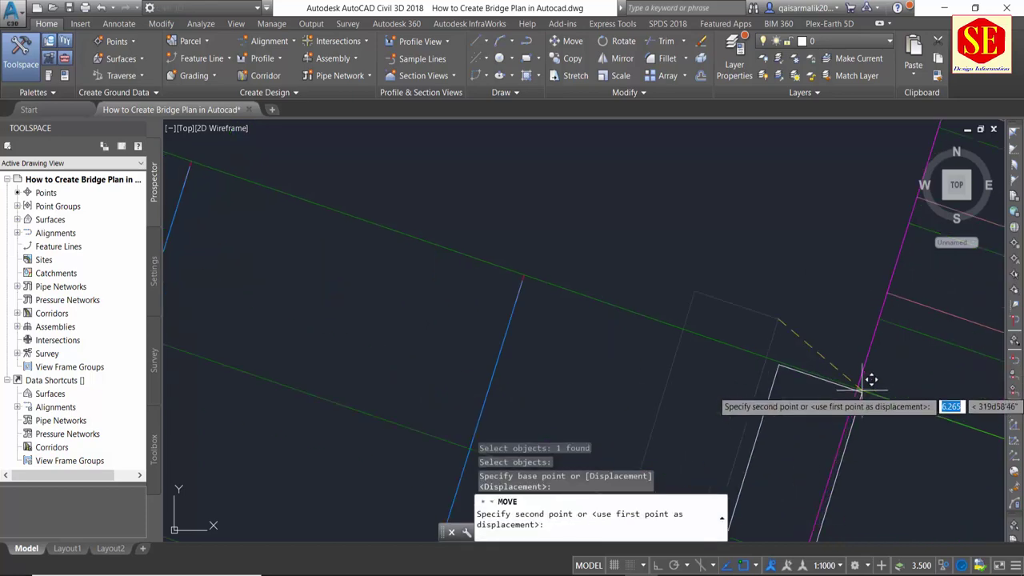
pyautogui.scroll(1, 848, 373)
pyautogui.scroll(2, 902, 370)
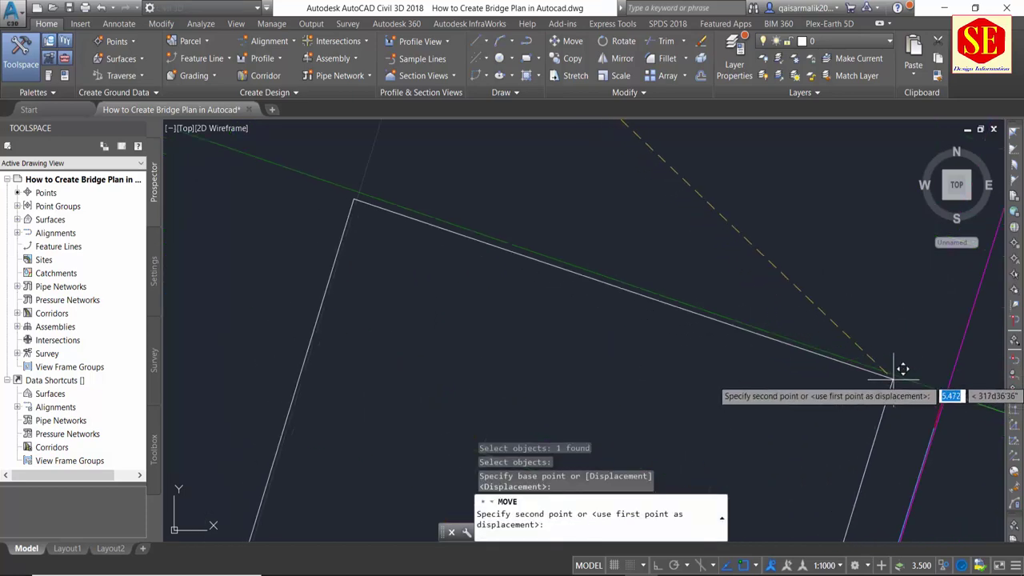
pyautogui.scroll(2, 941, 382)
pyautogui.scroll(1, 949, 386)
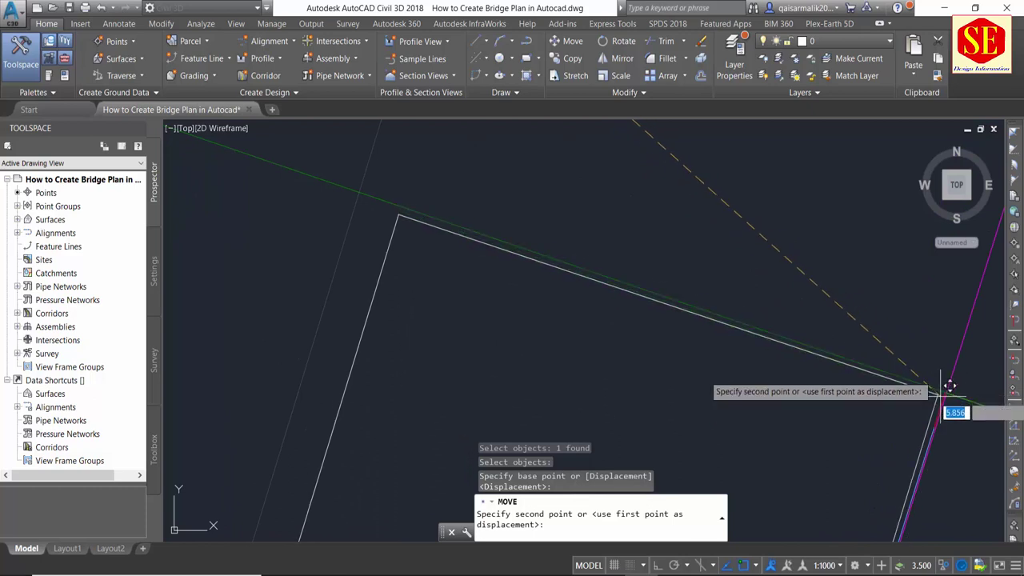
pyautogui.moveTo(948, 386); pyautogui.dragTo(534, 263, button='middle')
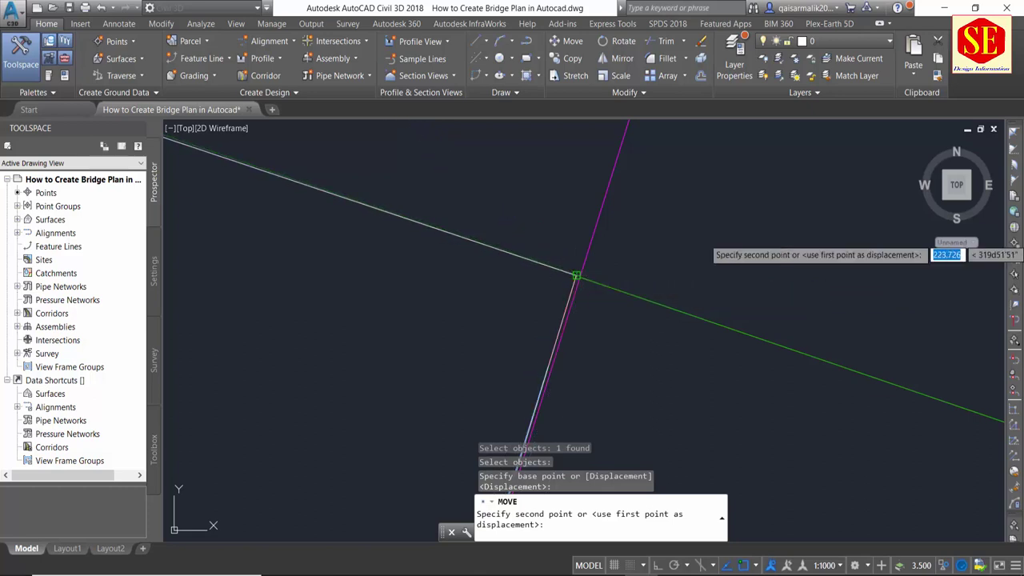
pyautogui.click(524, 220)
# Pan and zoom back to view the whole bridge and the near pier
pyautogui.scroll(5, 560, 251)
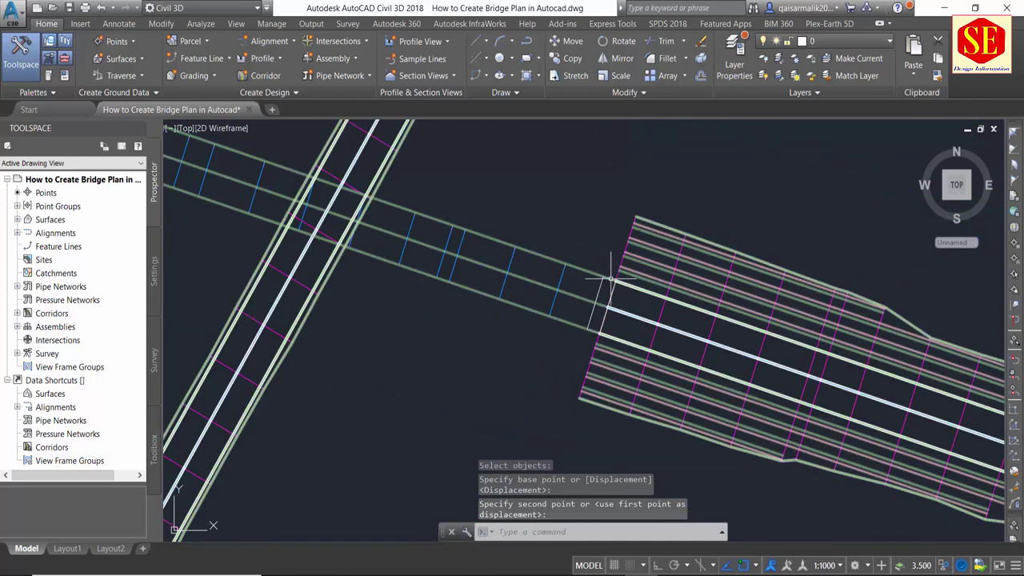
pyautogui.moveTo(338, 210); pyautogui.dragTo(635, 298, button='middle')
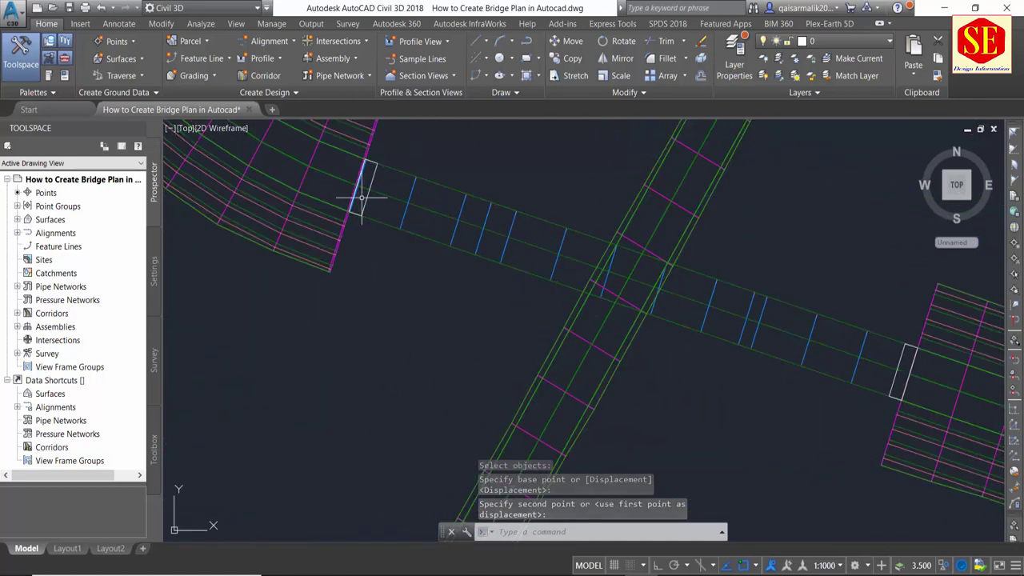
pyautogui.moveTo(359, 248); pyautogui.dragTo(385, 377, button='middle')
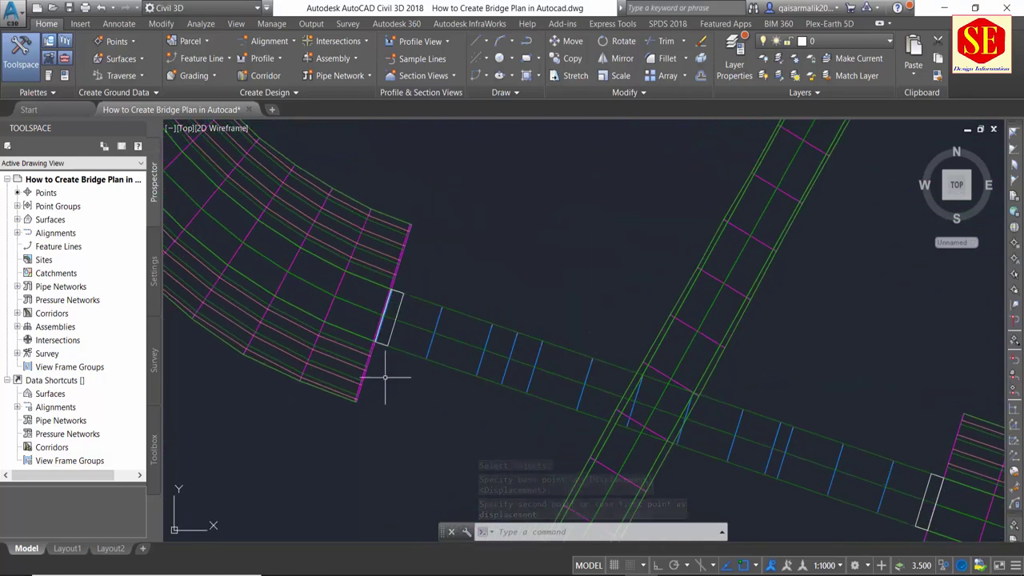
pyautogui.scroll(2, 385, 377)
pyautogui.scroll(1, 393, 293)
pyautogui.scroll(-1, 396, 280)
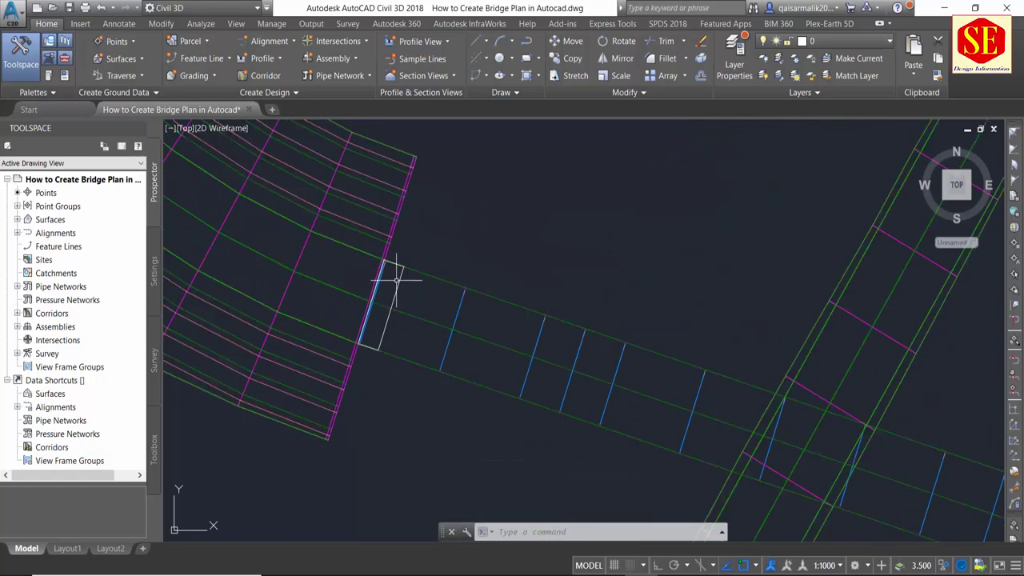
# Convert the near pier rectangle into a feature line with Name and Style enabled
pyautogui.click(212, 64)
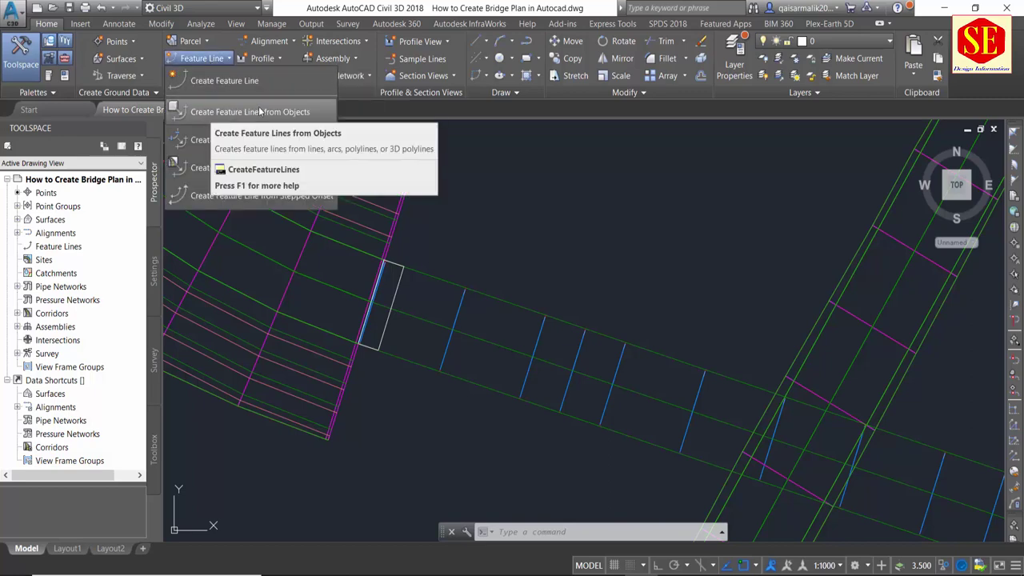
pyautogui.click(284, 114)
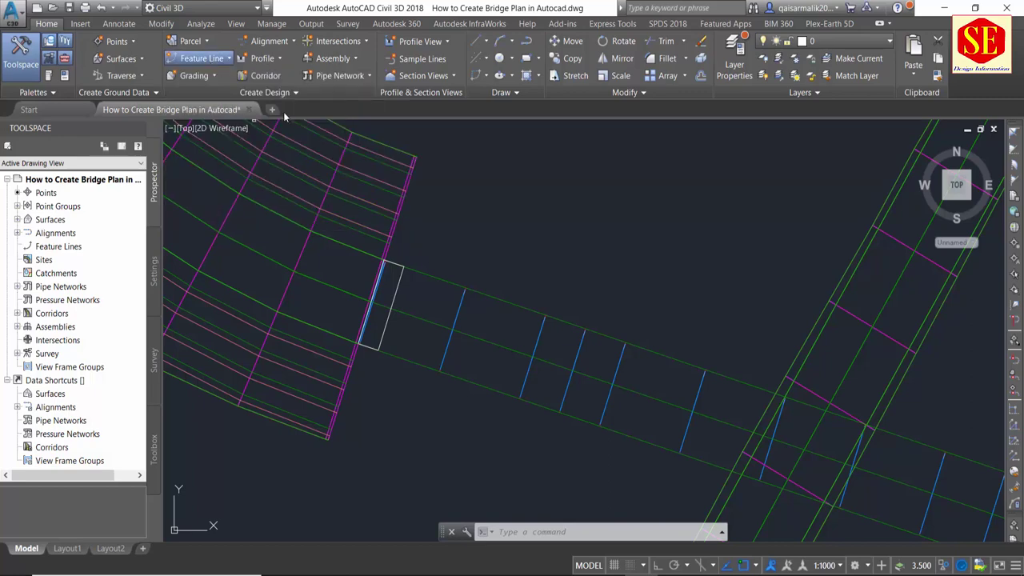
pyautogui.click(395, 284)
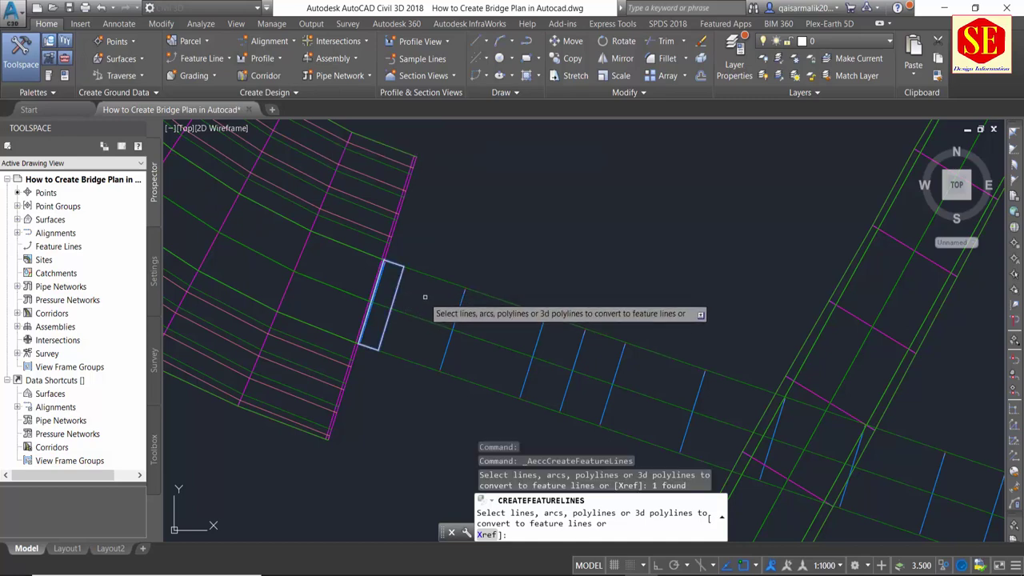
pyautogui.rightClick(423, 296)
pyautogui.click(436, 302)
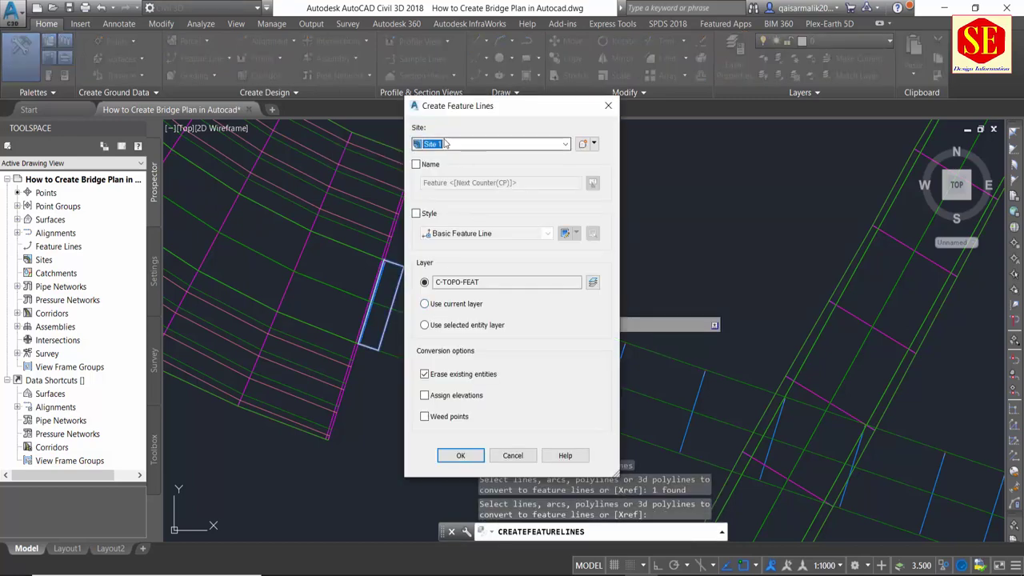
pyautogui.click(428, 168)
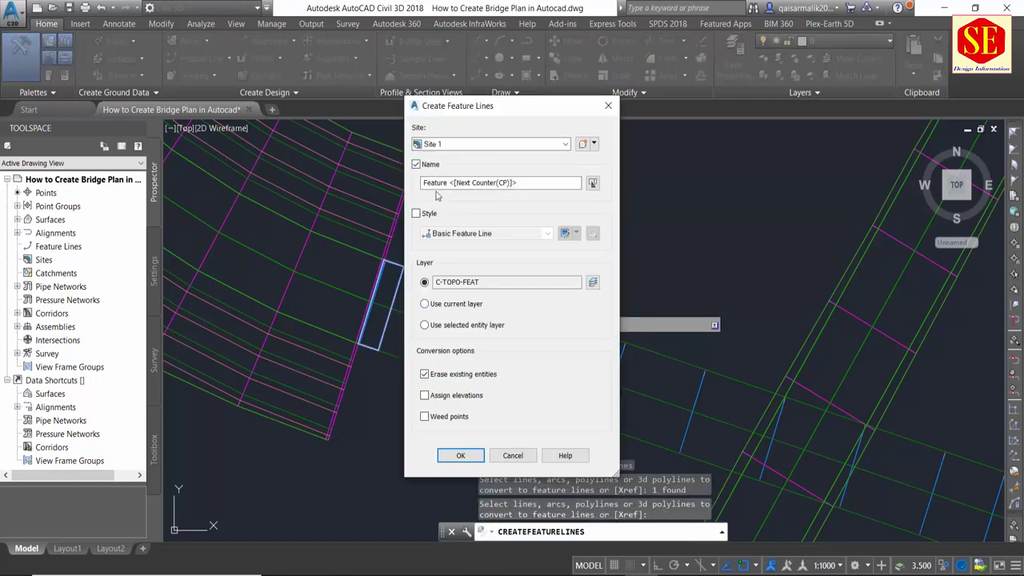
pyautogui.click(428, 214)
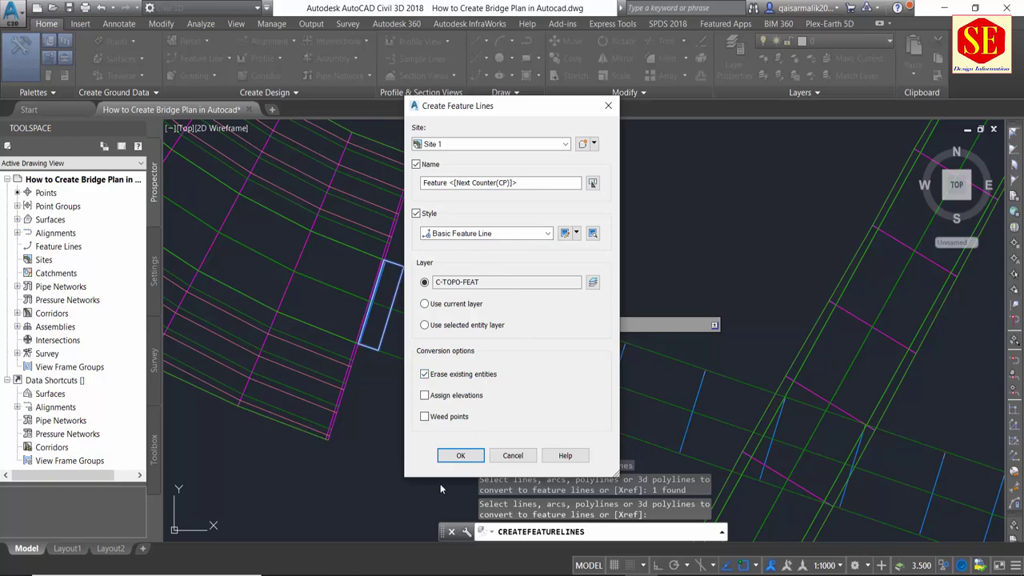
pyautogui.click(458, 457)
# Select the new feature line to check it, then clear the selection
pyautogui.scroll(3, 400, 270)
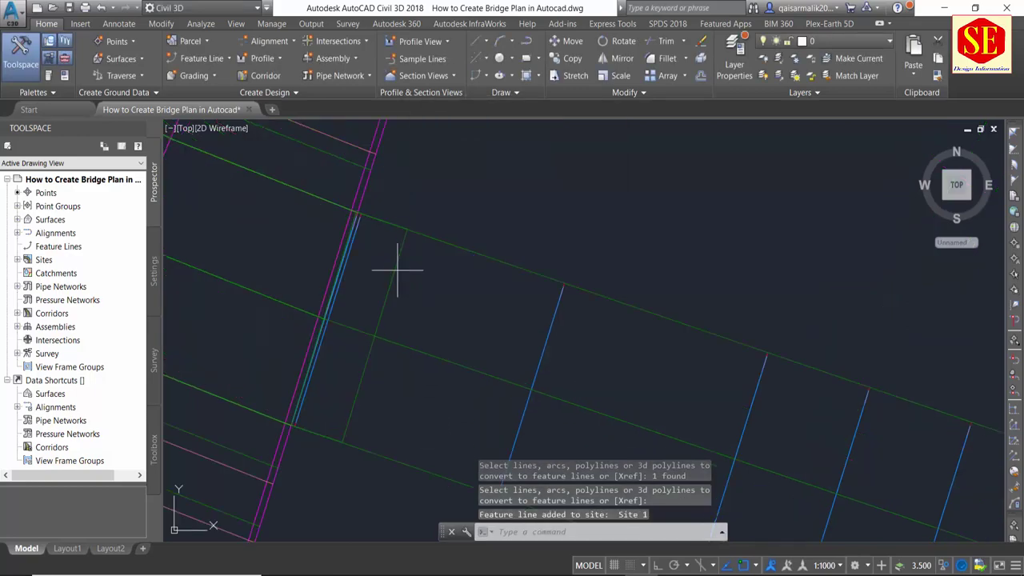
pyautogui.click(293, 427)
pyautogui.click(366, 212)
pyautogui.press('Escape')
pyautogui.scroll(-5, 431, 280)
pyautogui.press('Escape')
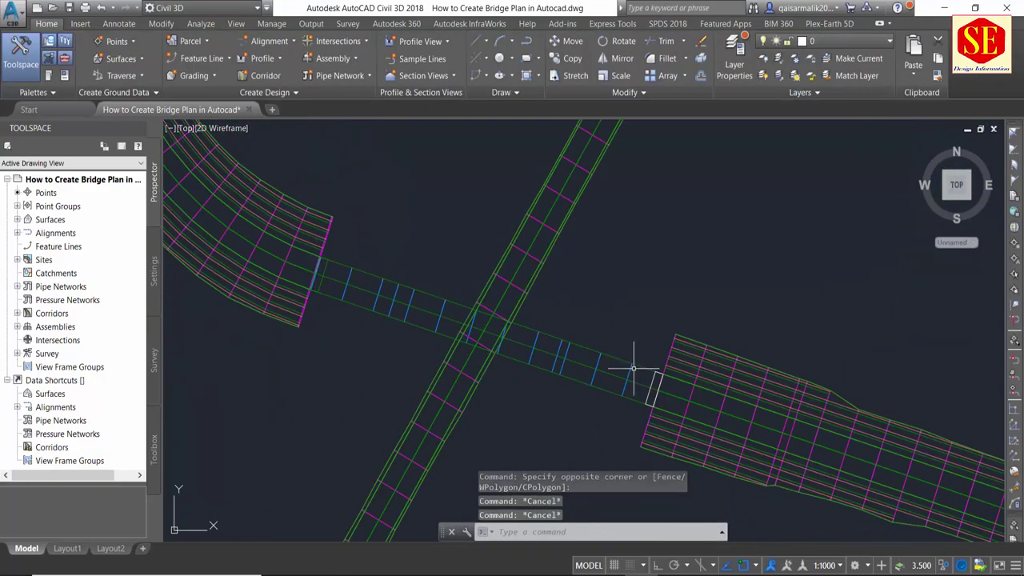
pyautogui.scroll(2, 629, 355)
pyautogui.scroll(2, 613, 354)
# Convert the far pier outline into a feature line named 2
pyautogui.click(202, 59)
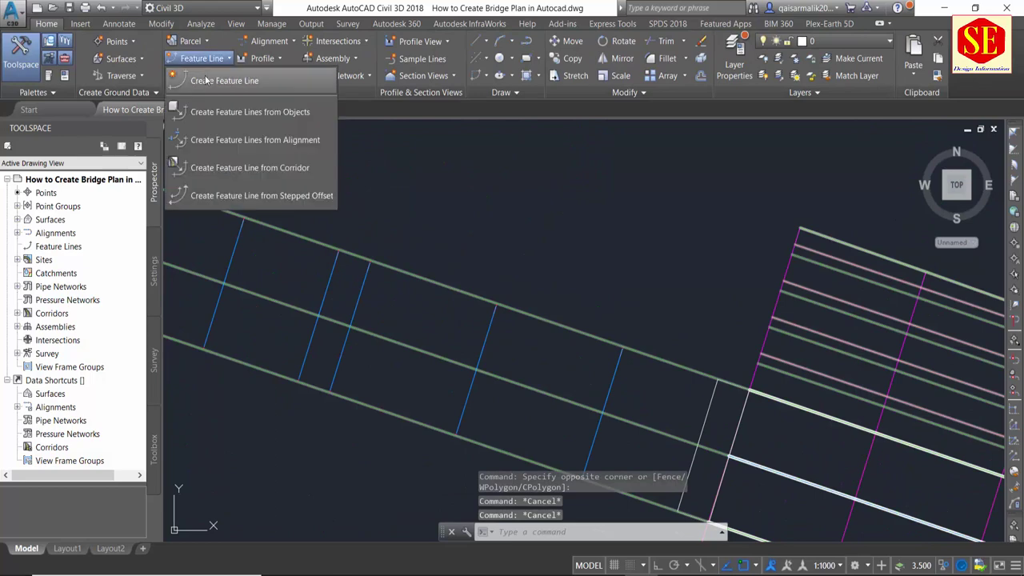
pyautogui.click(235, 116)
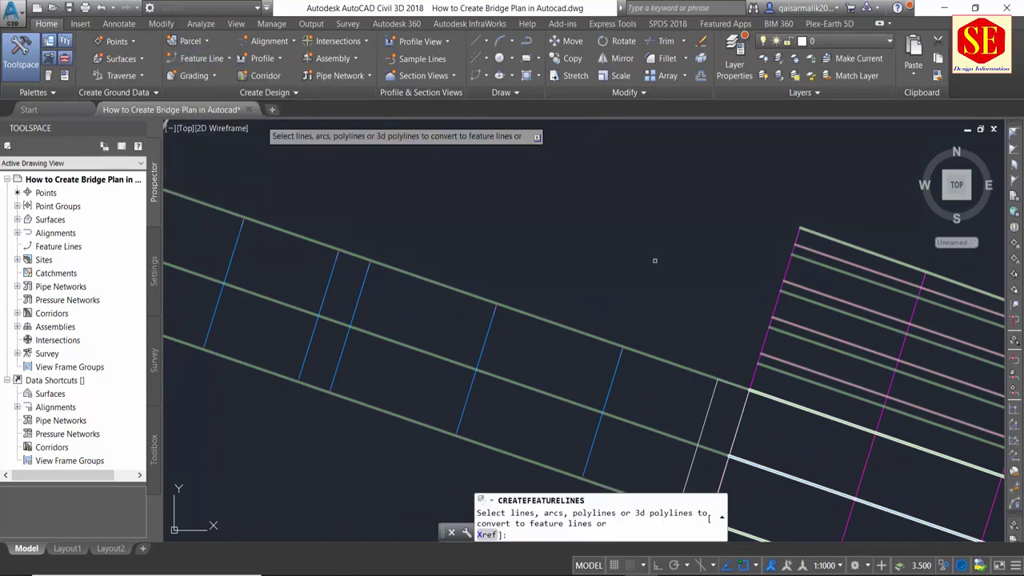
pyautogui.click(703, 393)
pyautogui.click(680, 432)
pyautogui.rightClick(681, 402)
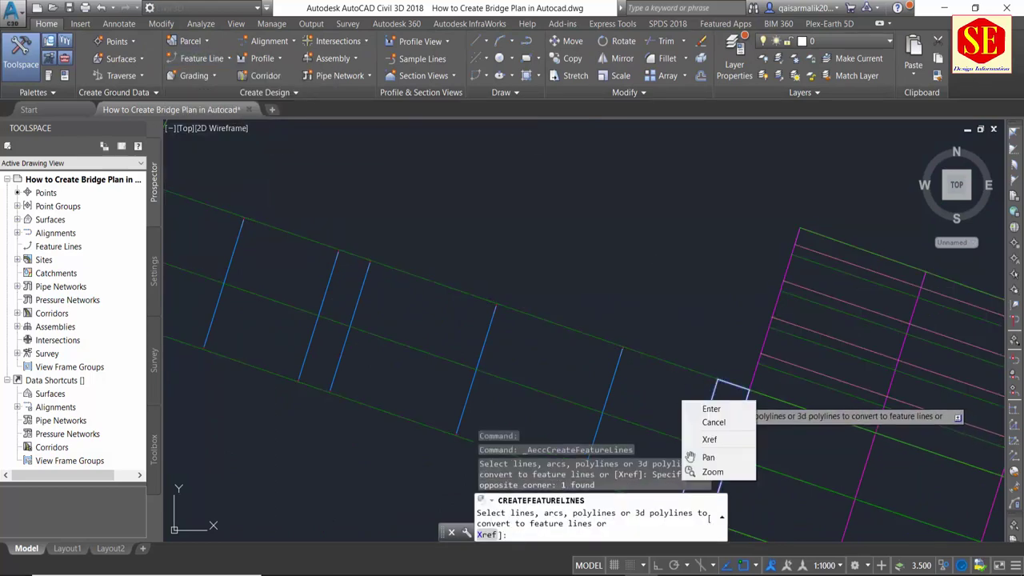
pyautogui.click(709, 409)
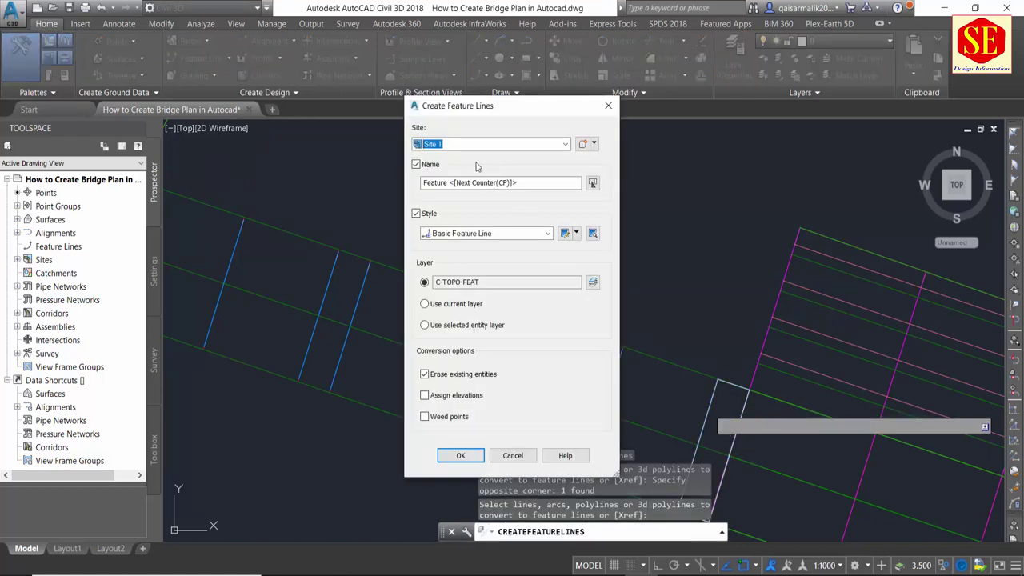
pyautogui.click(540, 185)
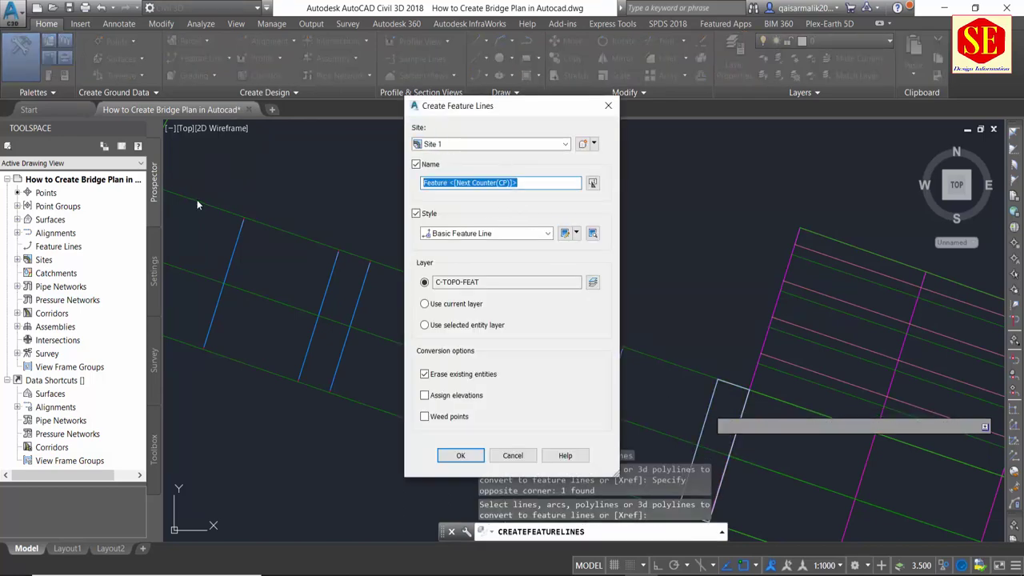
pyautogui.write('2')
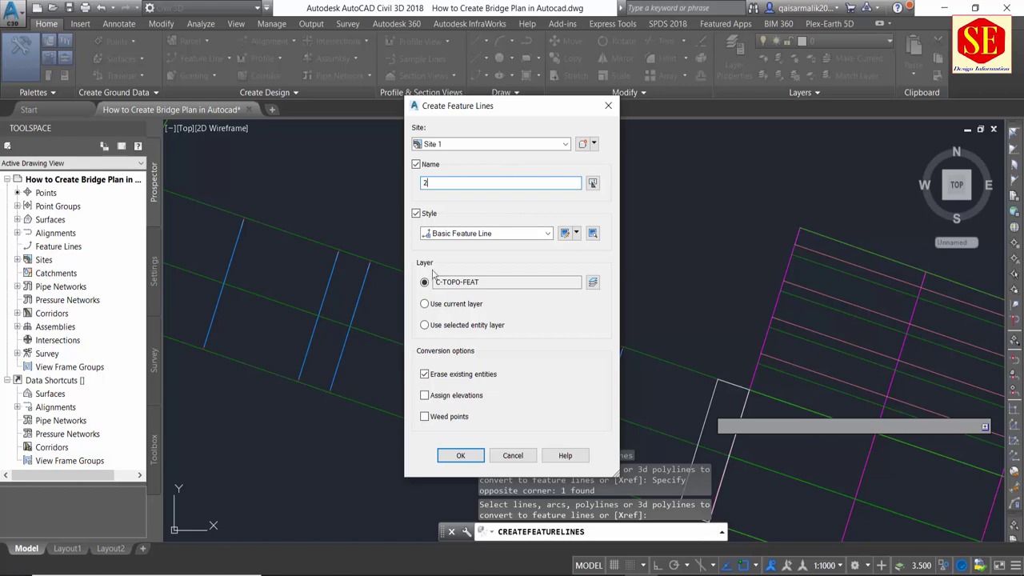
pyautogui.click(461, 455)
pyautogui.scroll(-3, 686, 272)
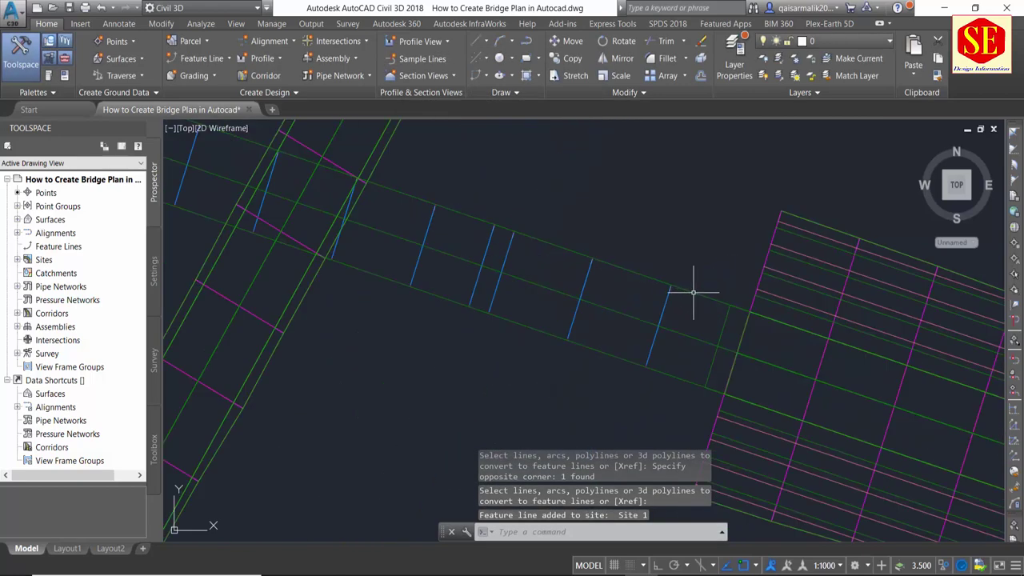
pyautogui.moveTo(722, 317)
pyautogui.mouseDown(button='middle')
pyautogui.moveTo(430, 258)
pyautogui.moveTo(520, 264)
pyautogui.mouseUp(button='middle')
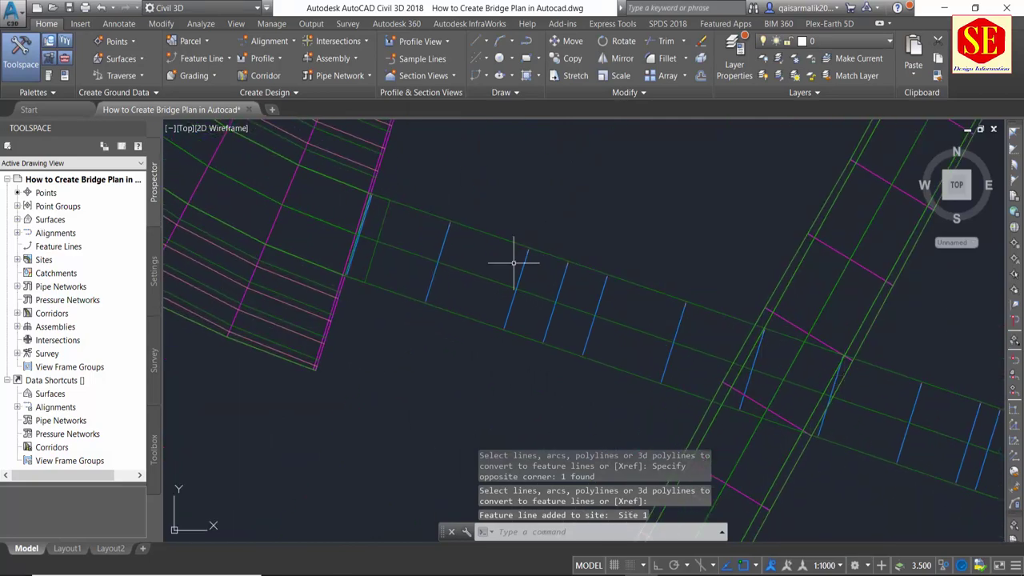
# Set the first pier feature line to grade to surface xyz in new grading group G1
pyautogui.click(385, 215)
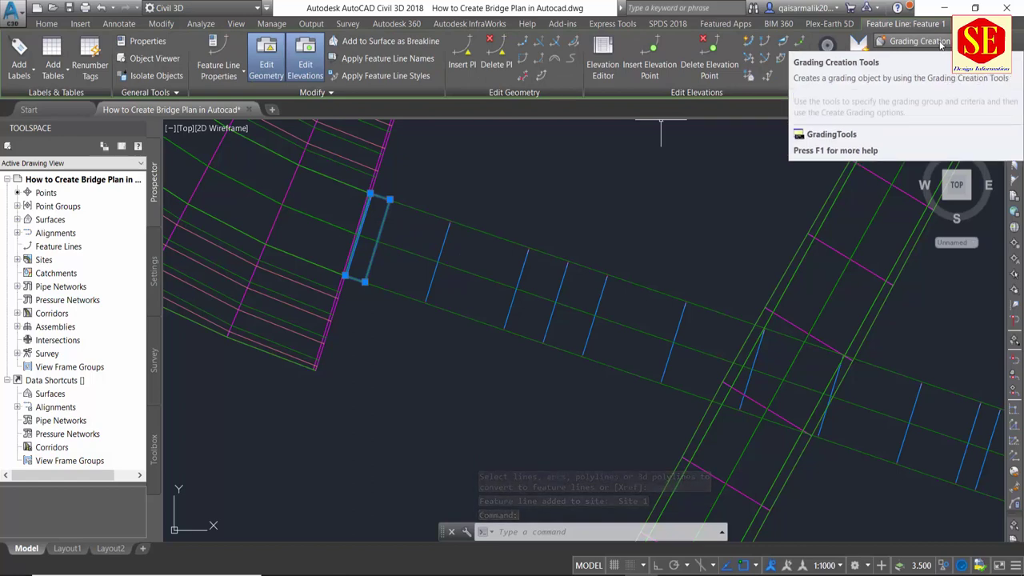
pyautogui.click(941, 46)
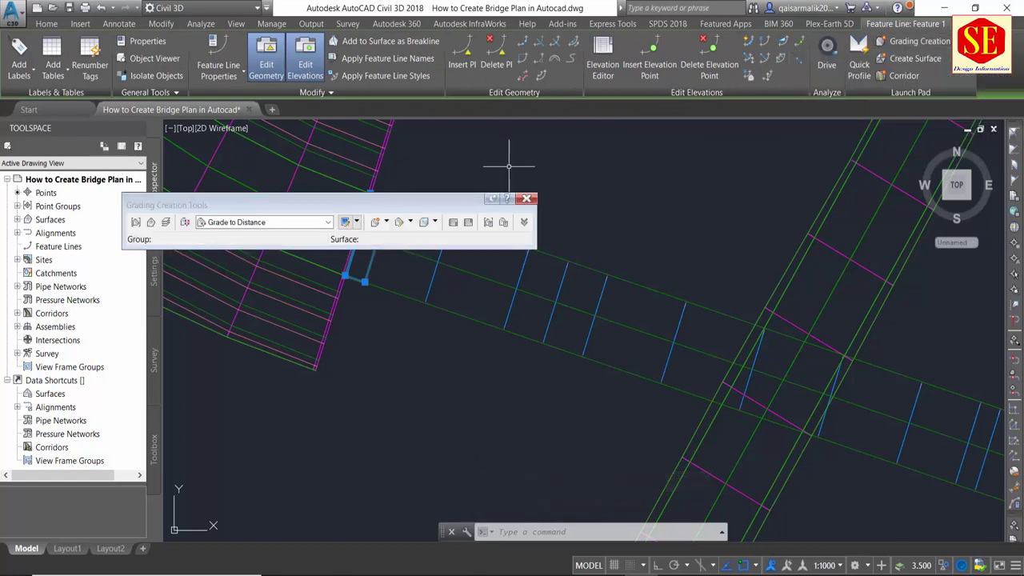
pyautogui.moveTo(370, 203); pyautogui.dragTo(564, 176)
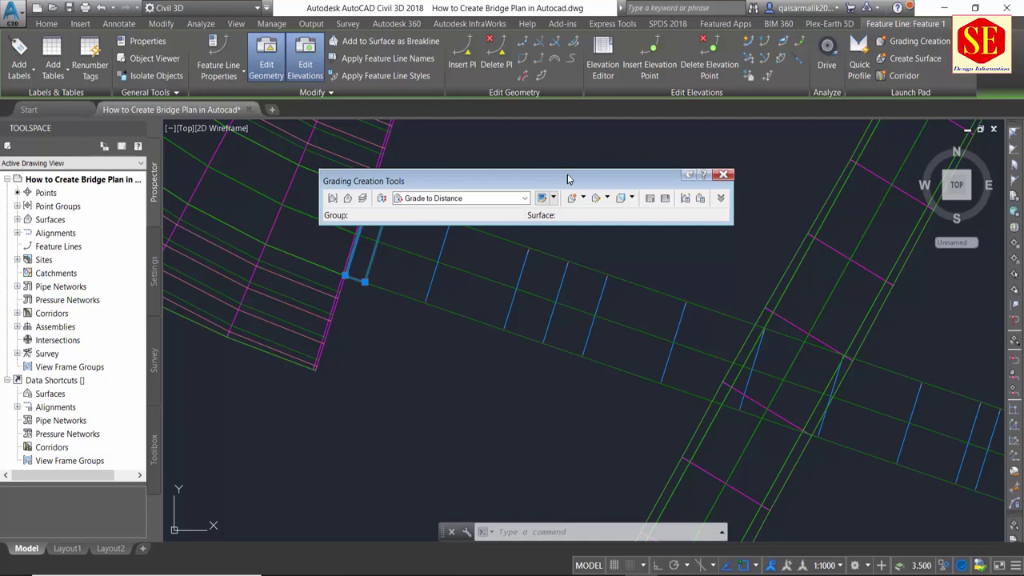
pyautogui.click(445, 195)
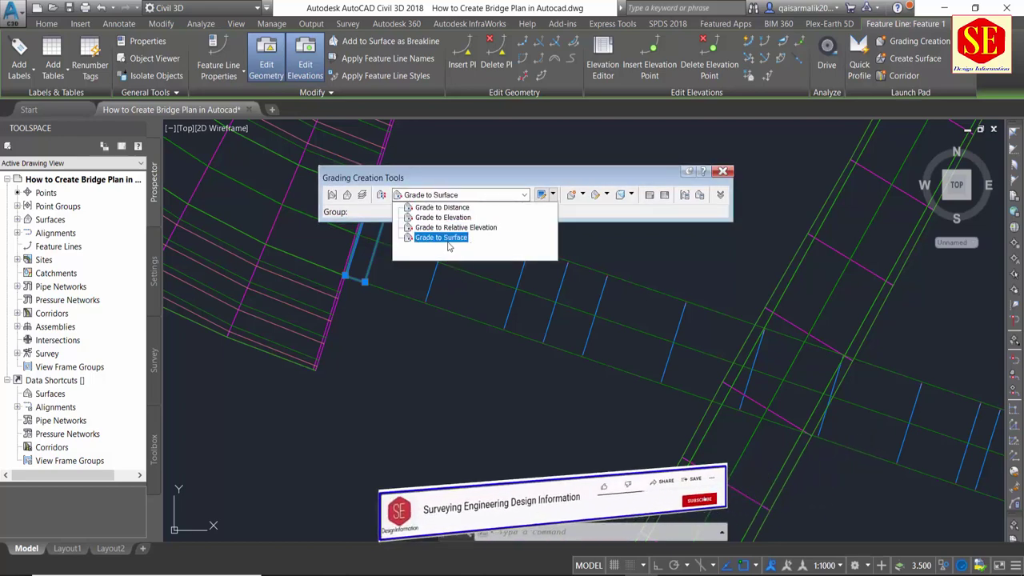
pyautogui.click(449, 238)
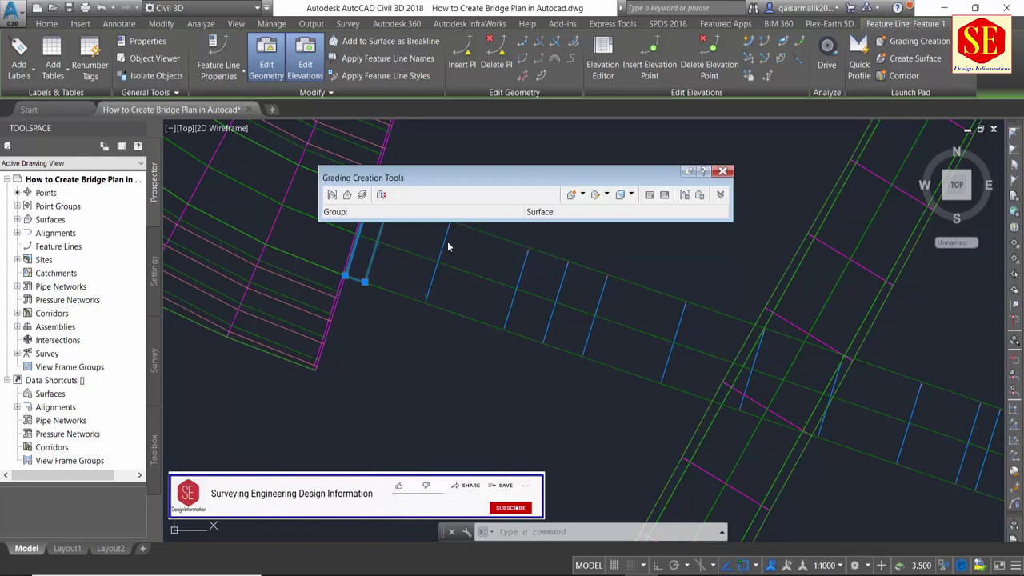
pyautogui.click(569, 196)
pyautogui.press('Return')
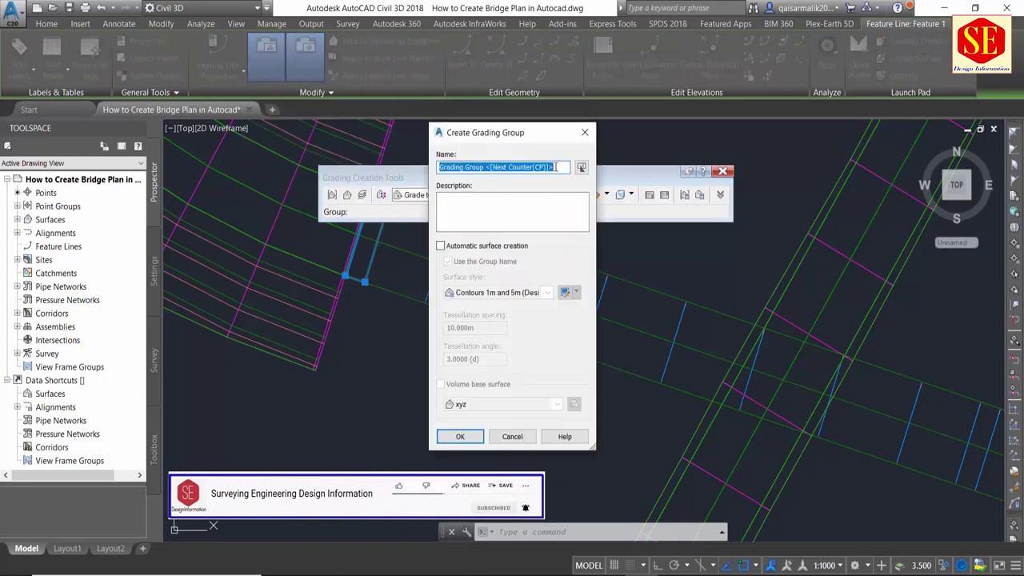
pyautogui.press('BackSpace')
pyautogui.write('G1')
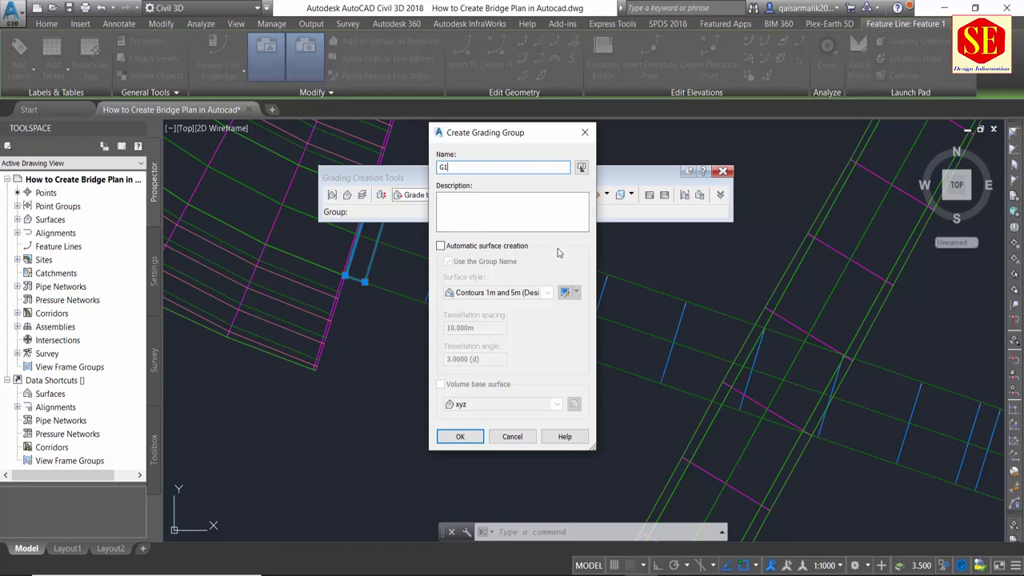
pyautogui.click(460, 437)
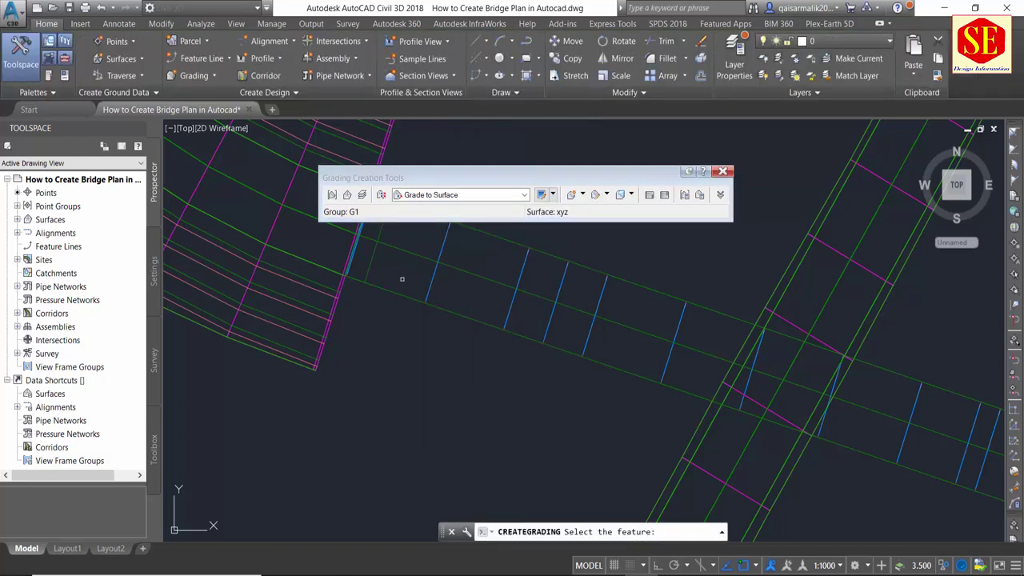
# Pick the near pier feature line and grading side, and grade only the part between chosen start and end points
pyautogui.scroll(2, 402, 279)
pyautogui.scroll(1, 480, 320)
pyautogui.click(534, 349)
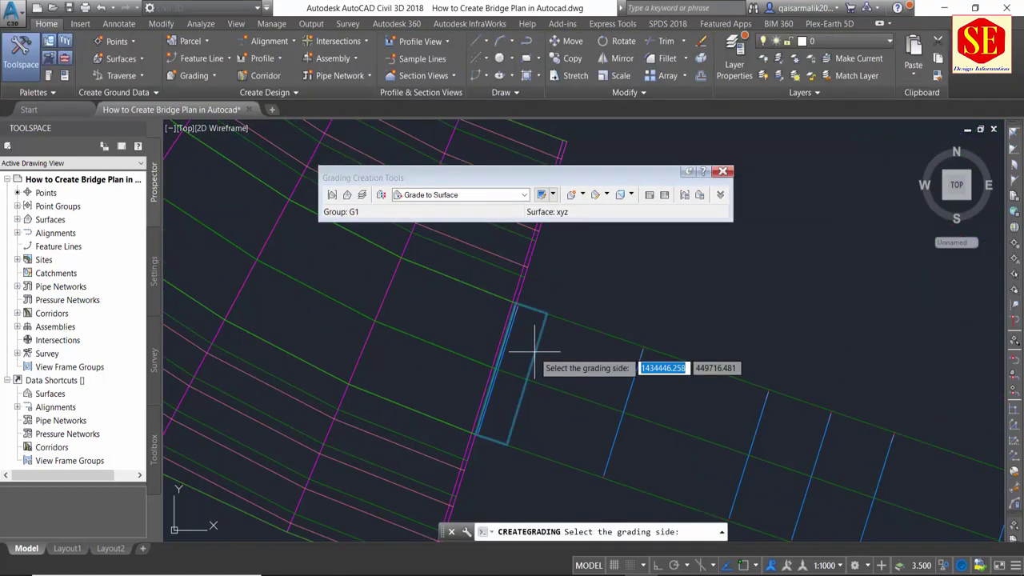
pyautogui.click(566, 333)
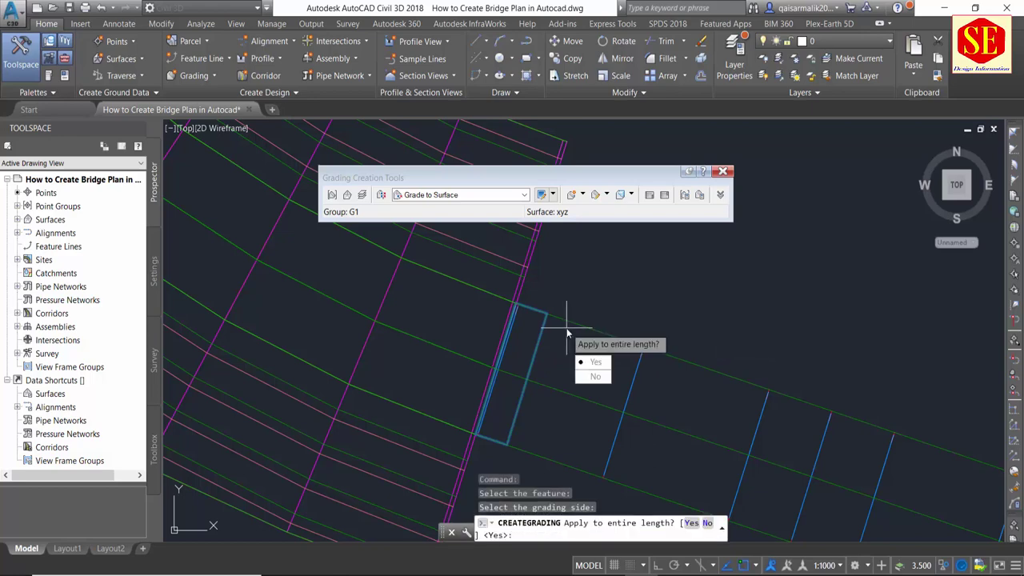
pyautogui.click(599, 379)
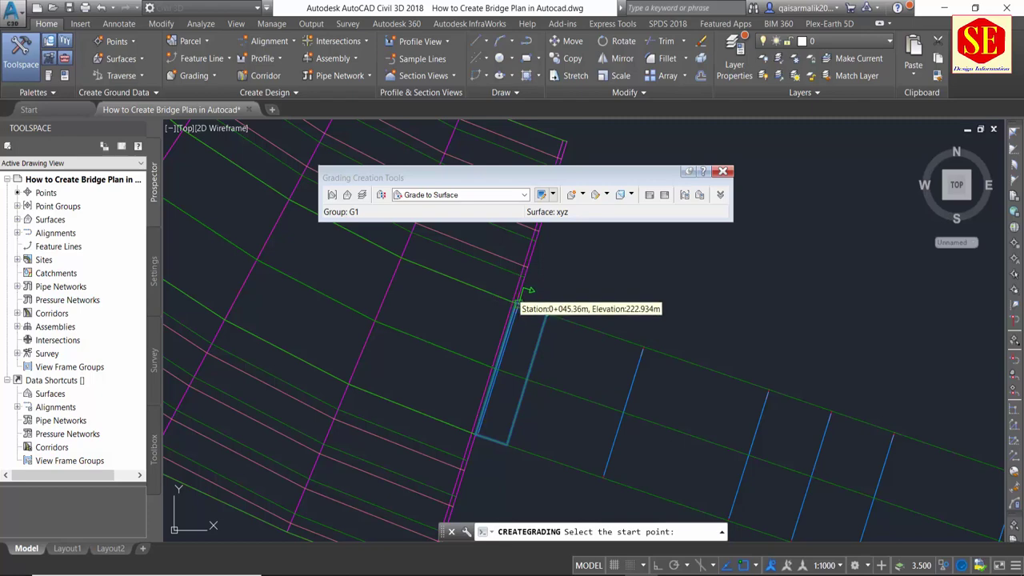
pyautogui.click(518, 303)
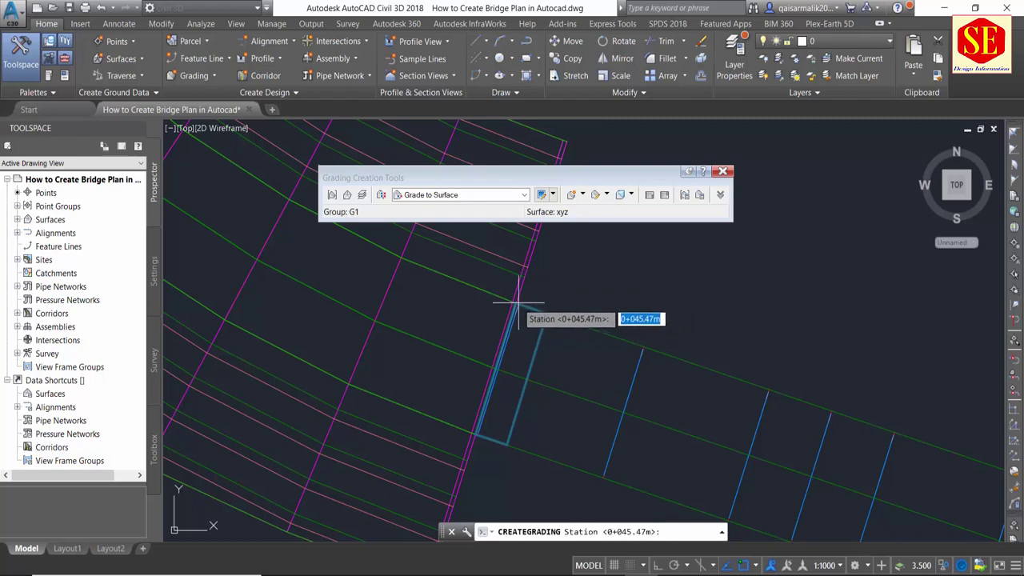
pyautogui.press('Return')
pyautogui.scroll(1, 479, 424)
pyautogui.click(485, 423)
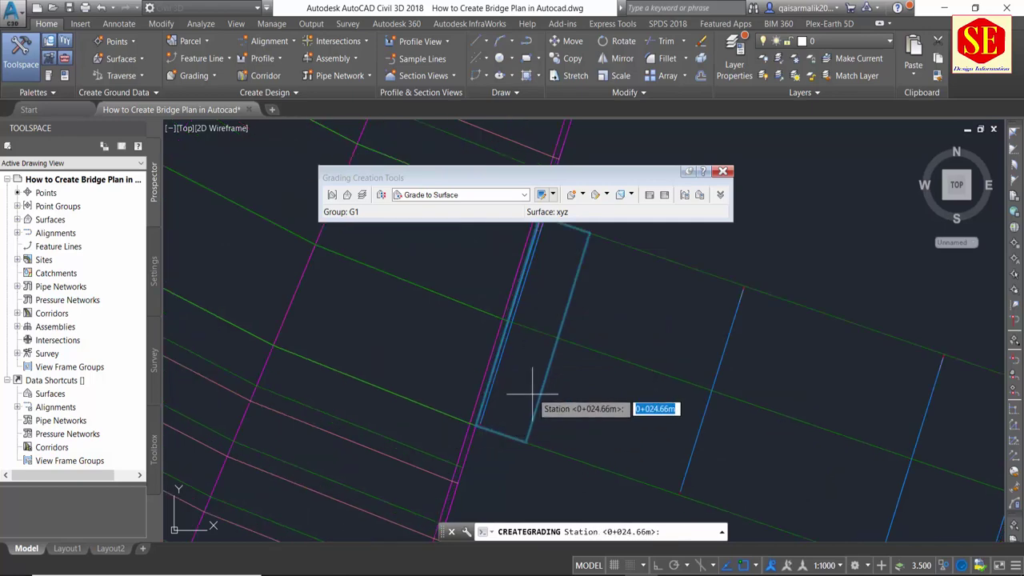
pyautogui.press('Return')
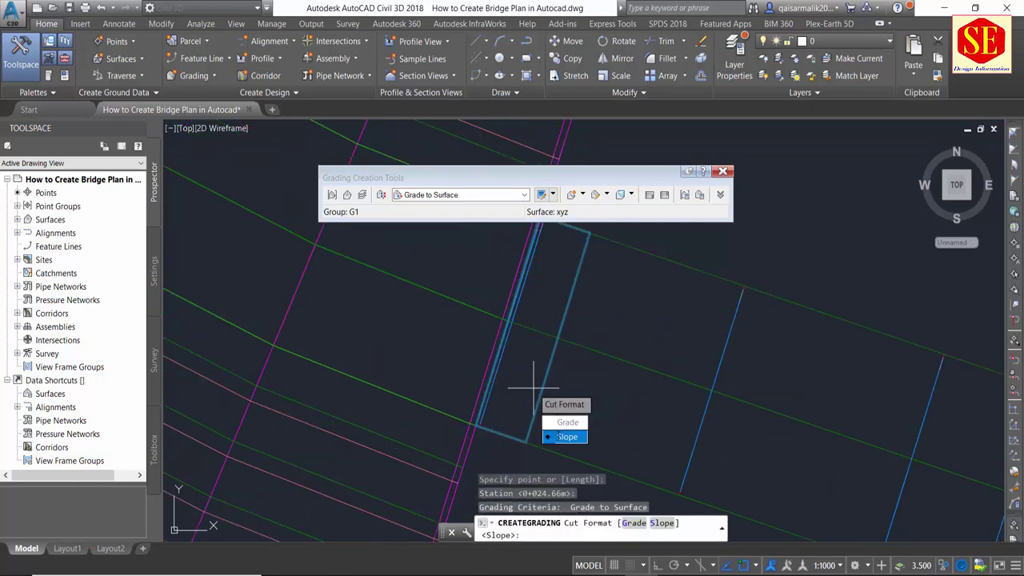
# Use the Slope format with a 2:1 cut slope and a 2:1 fill slope
pyautogui.press('Return')
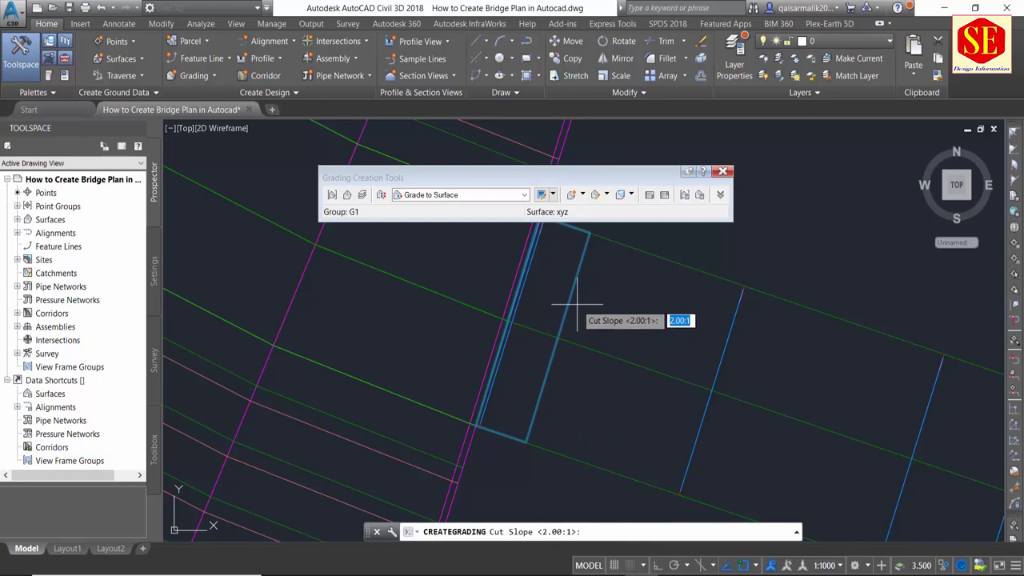
pyautogui.press('Return')
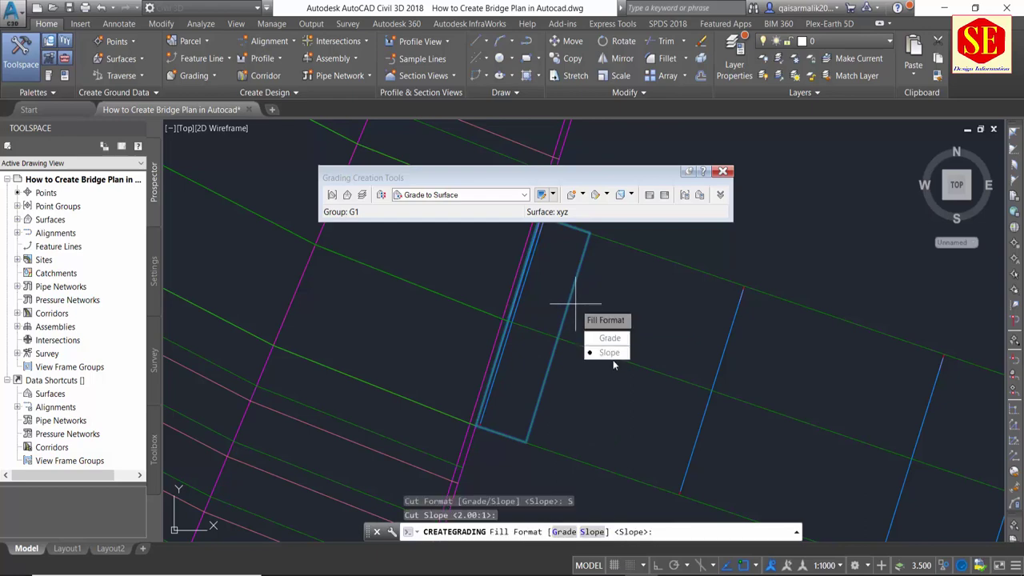
pyautogui.click(609, 353)
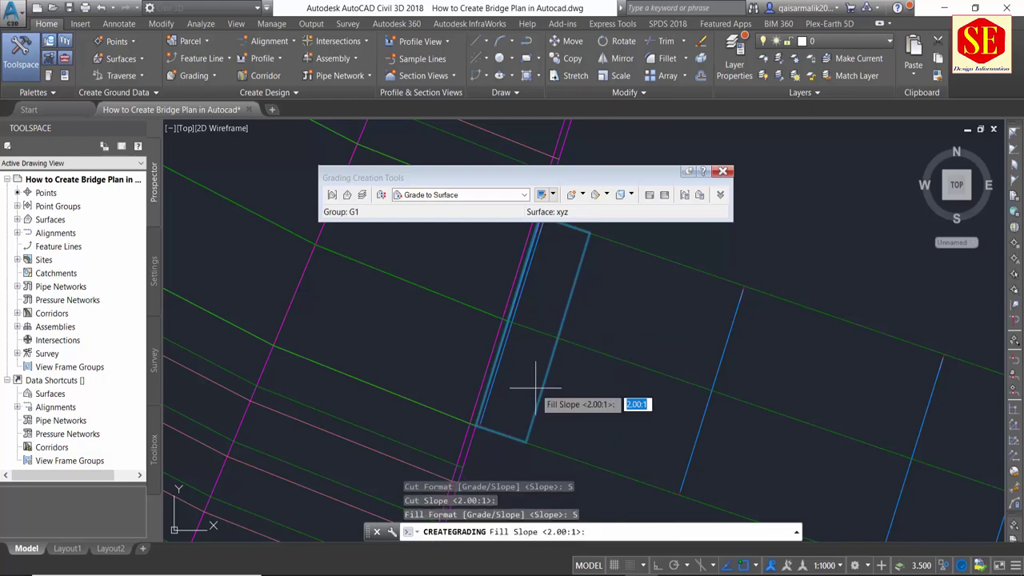
pyautogui.press('Return')
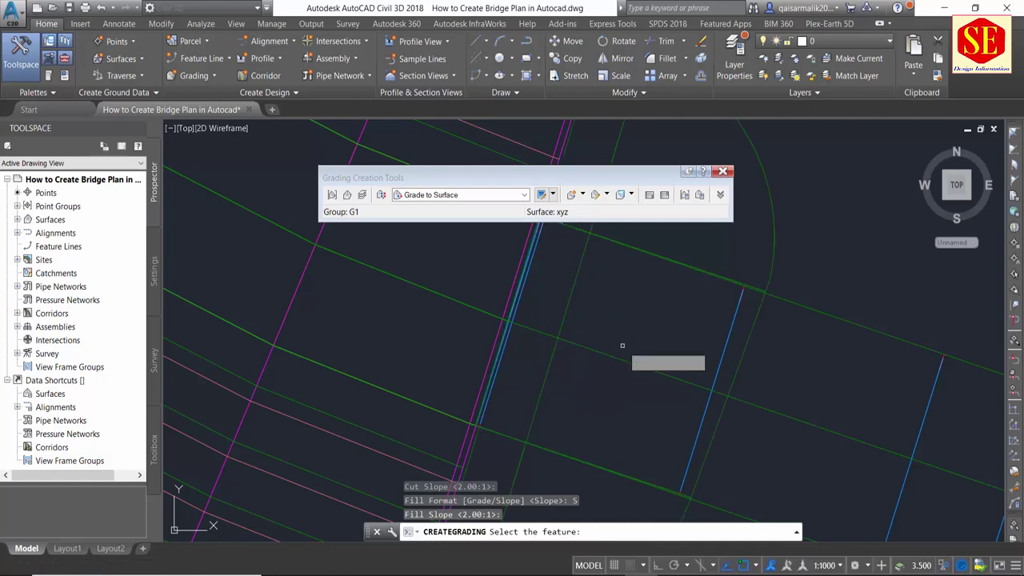
# Cancel grading along the curved edge and end the grading command
pyautogui.scroll(-3, 623, 346)
pyautogui.click(654, 241)
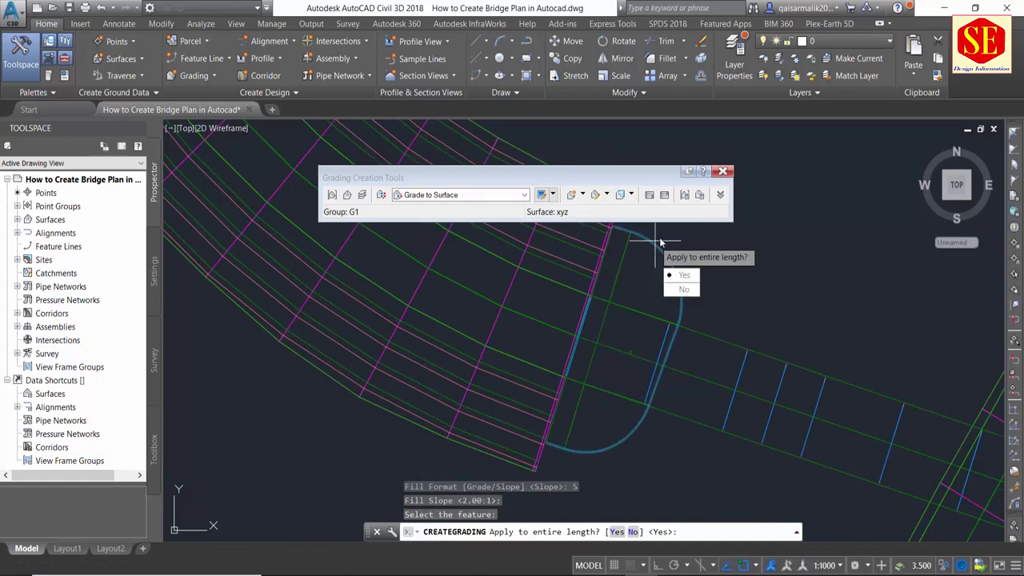
pyautogui.press('Escape')
pyautogui.scroll(-2, 552, 422)
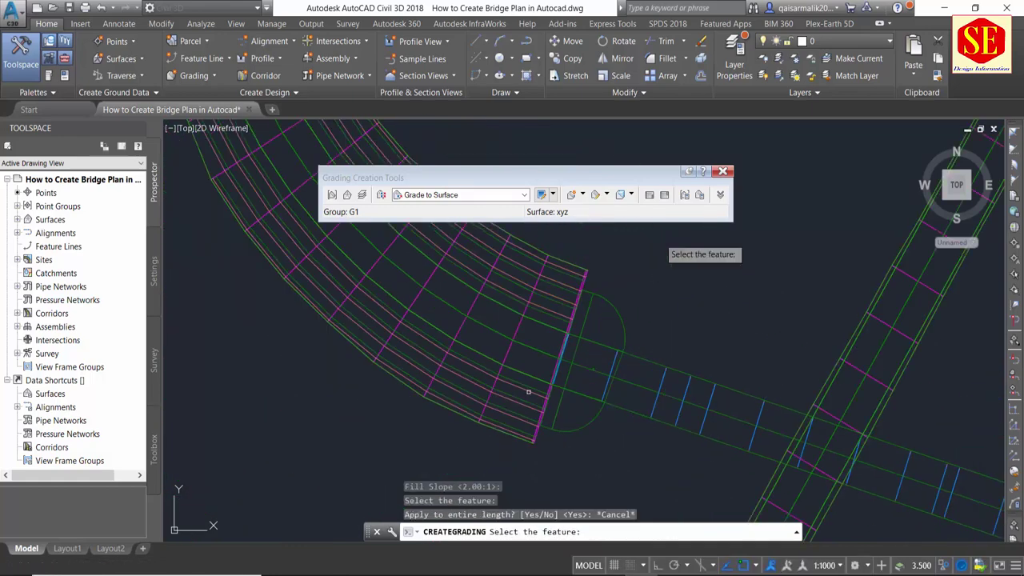
pyautogui.scroll(-2, 590, 418)
pyautogui.press('Escape')
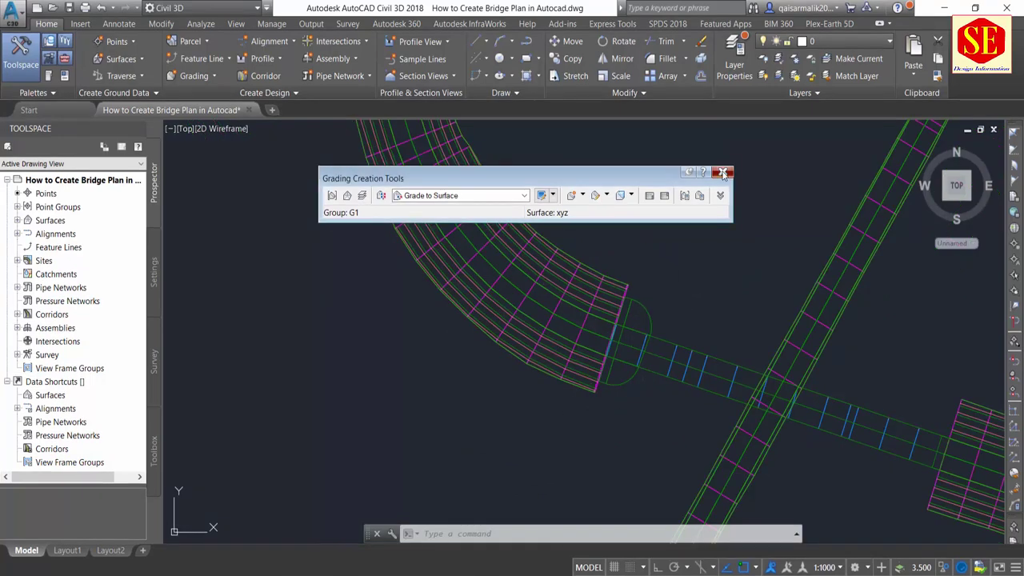
# Close the Grading Creation Tools and set the viewport to the Shaded visual style
pyautogui.click(725, 175)
pyautogui.click(234, 128)
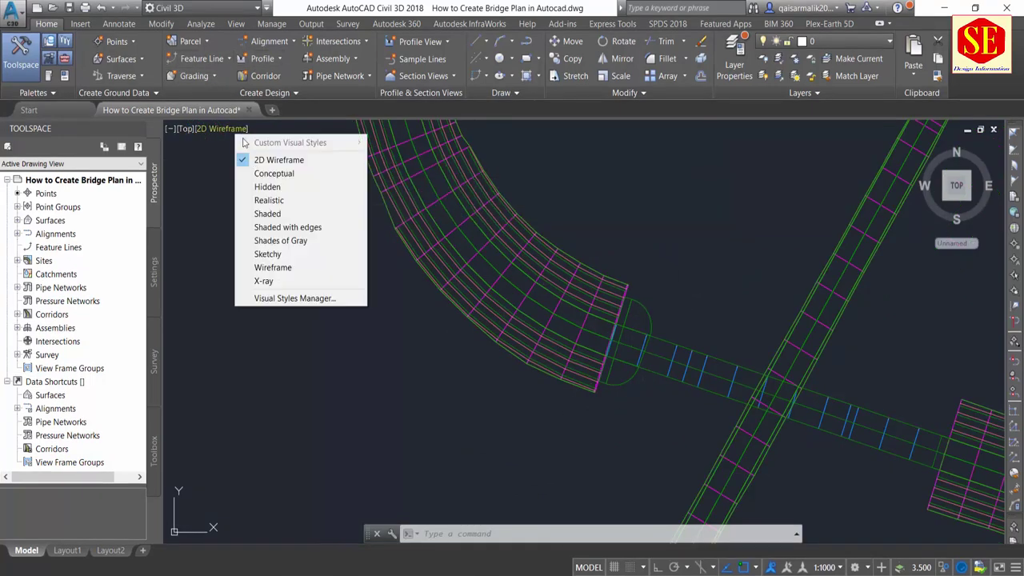
pyautogui.press('Escape')
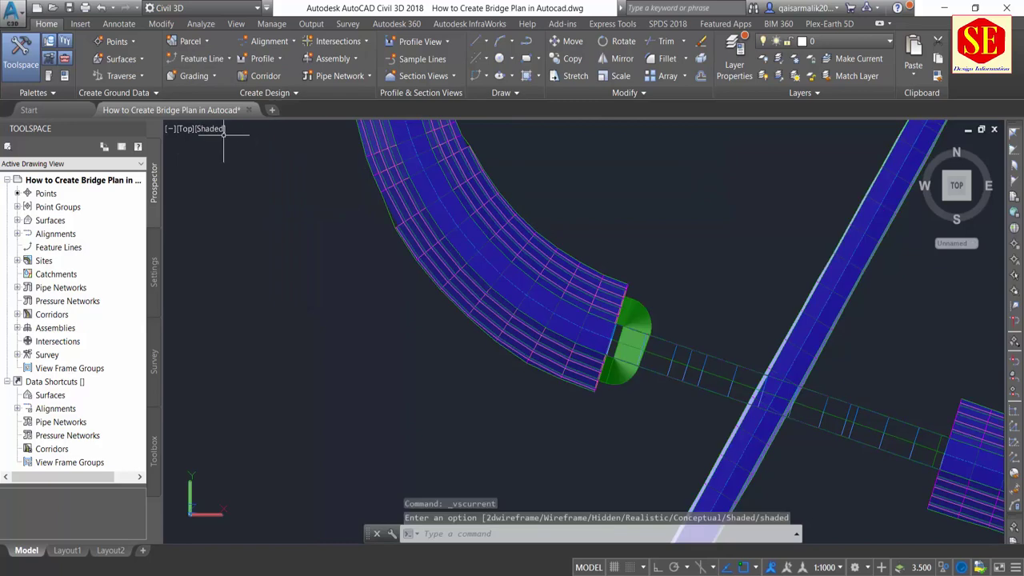
# Bring the whole bridge crossing into view and select the feature line at the right pier
pyautogui.scroll(3, 632, 356)
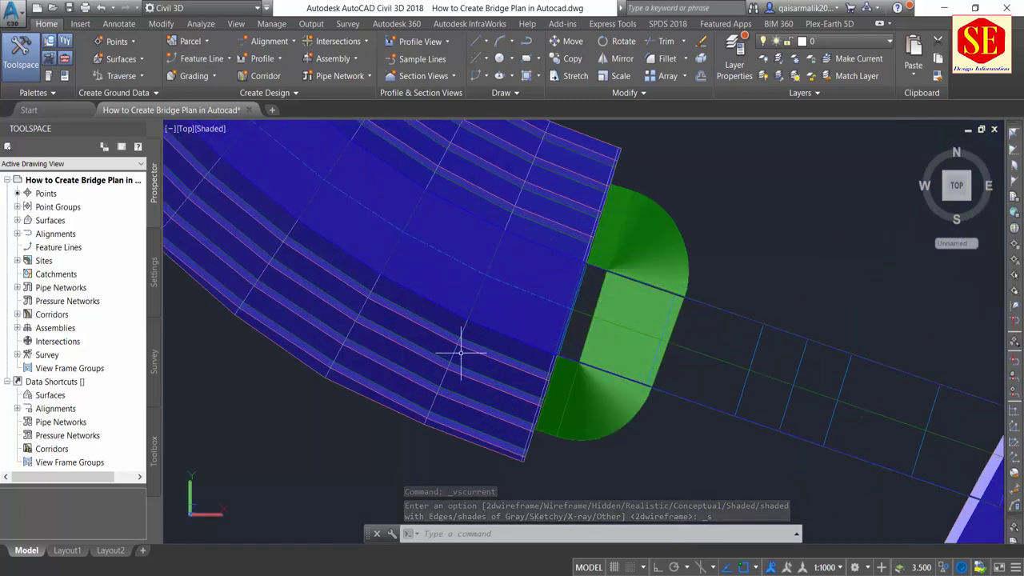
pyautogui.scroll(-7, 461, 352)
pyautogui.moveTo(720, 400); pyautogui.dragTo(487, 309, button='middle')
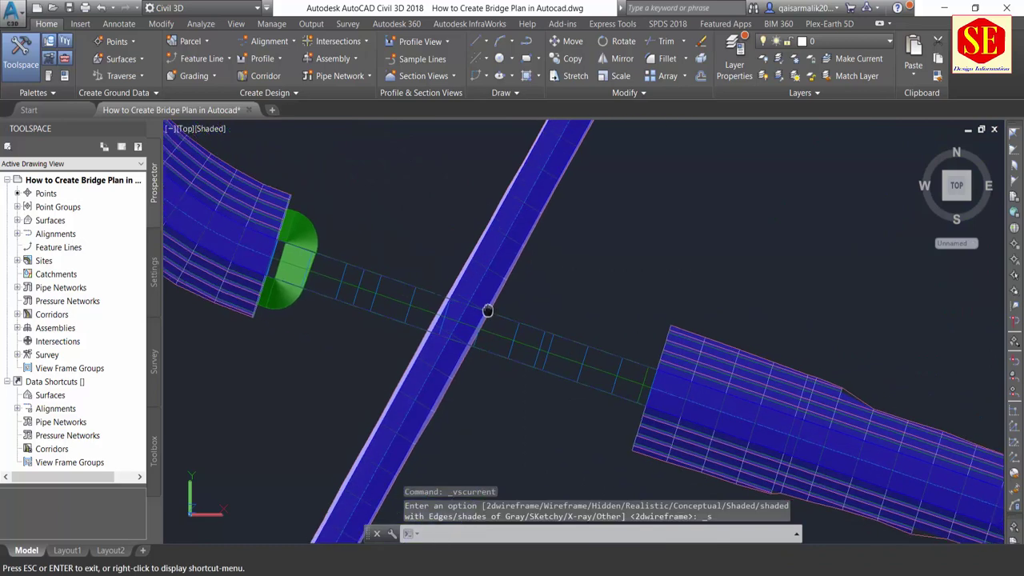
pyautogui.scroll(2, 644, 372)
pyautogui.click(641, 370)
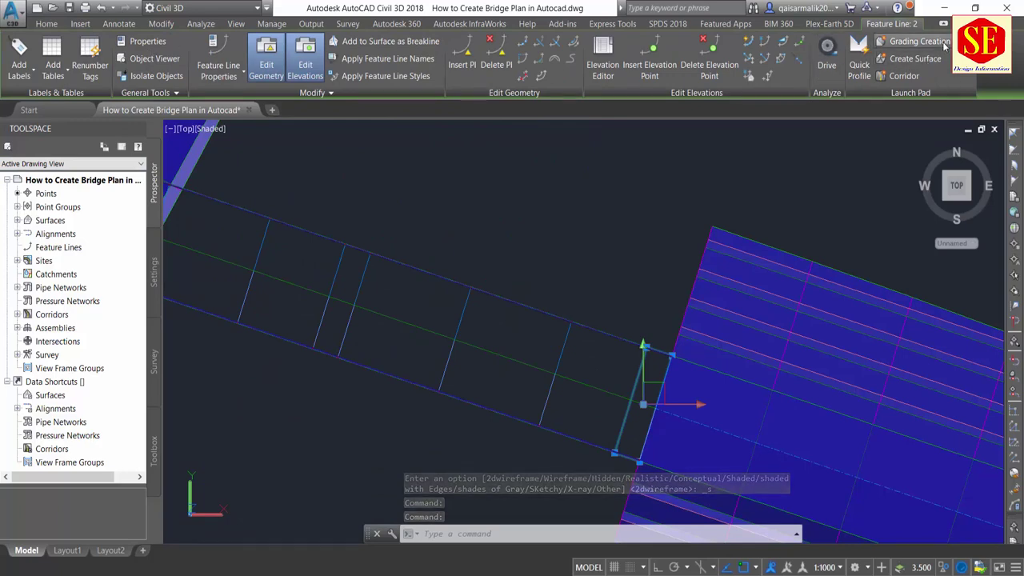
# With Grade to Surface criteria, pick the right pier feature line and side, grading only part of it
pyautogui.click(916, 40)
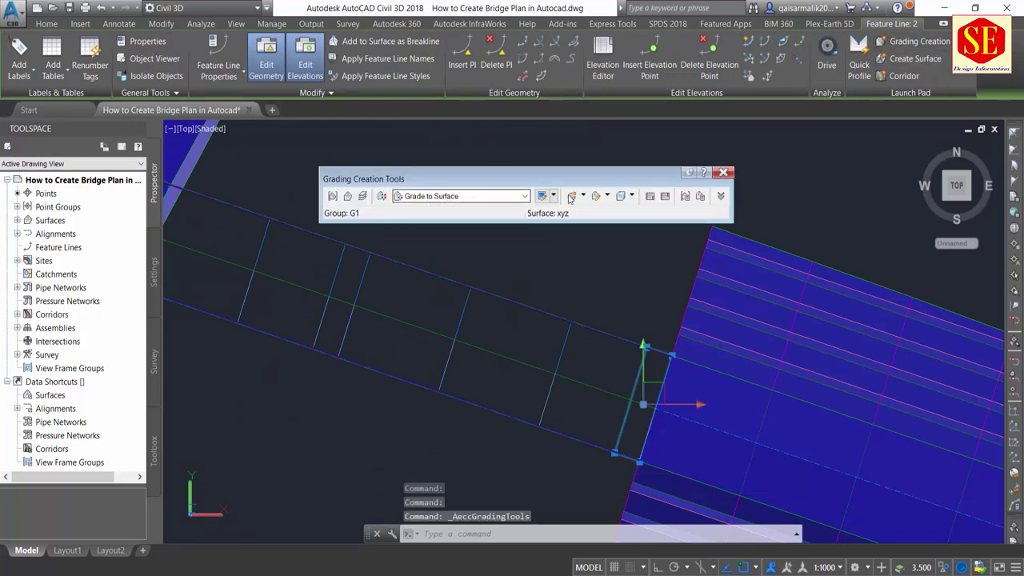
pyautogui.click(506, 196)
pyautogui.click(444, 236)
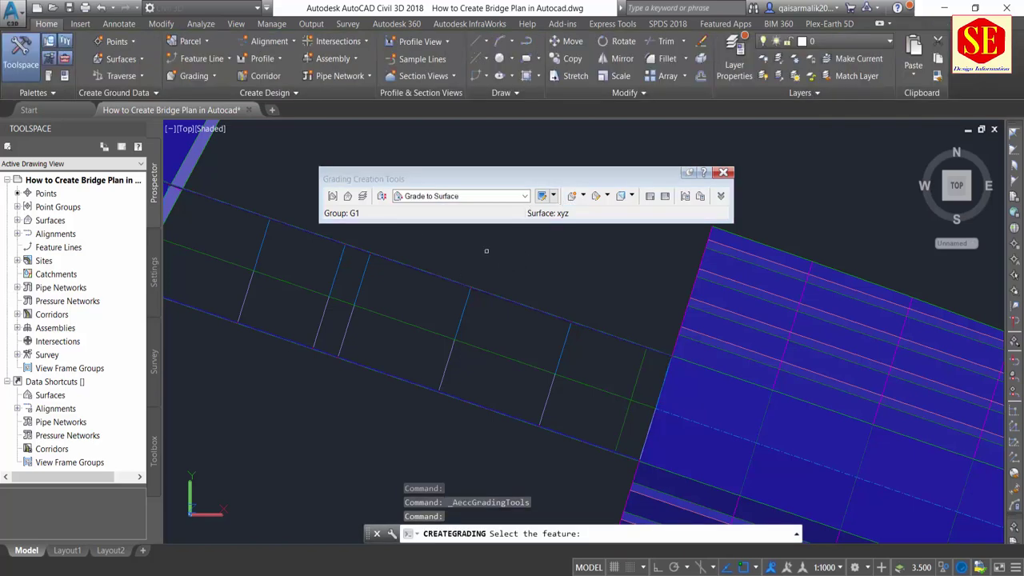
pyautogui.click(643, 367)
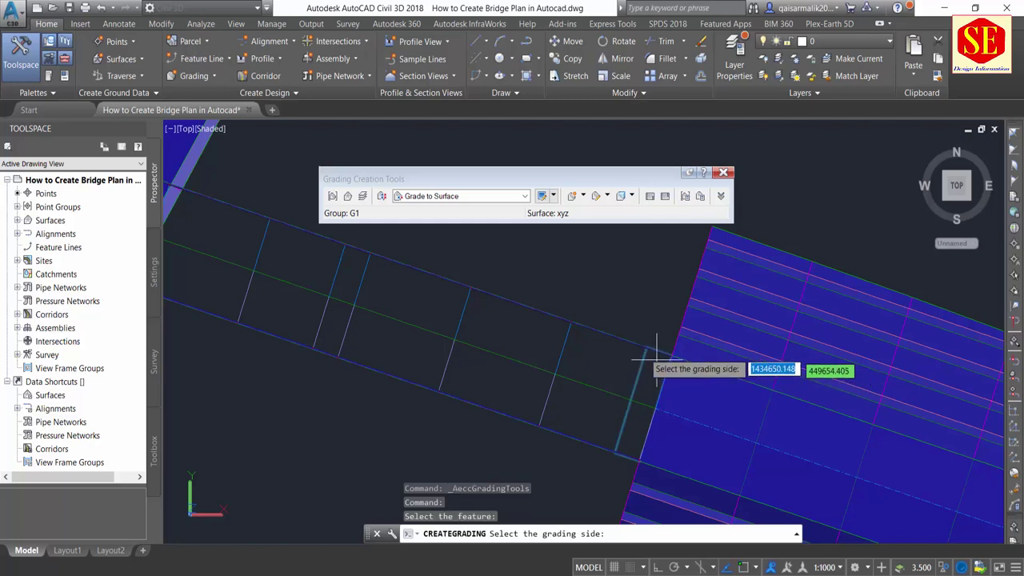
pyautogui.click(638, 330)
pyautogui.click(666, 374)
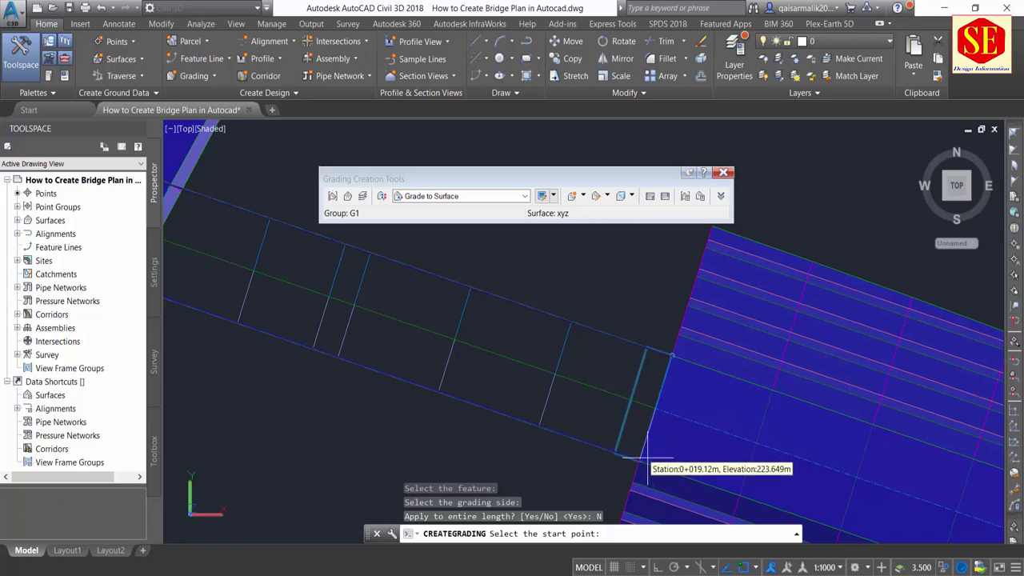
# Set the grading range from station 0+020.15m to 0+049.99m
pyautogui.moveTo(646, 460); pyautogui.dragTo(621, 377, button='middle')
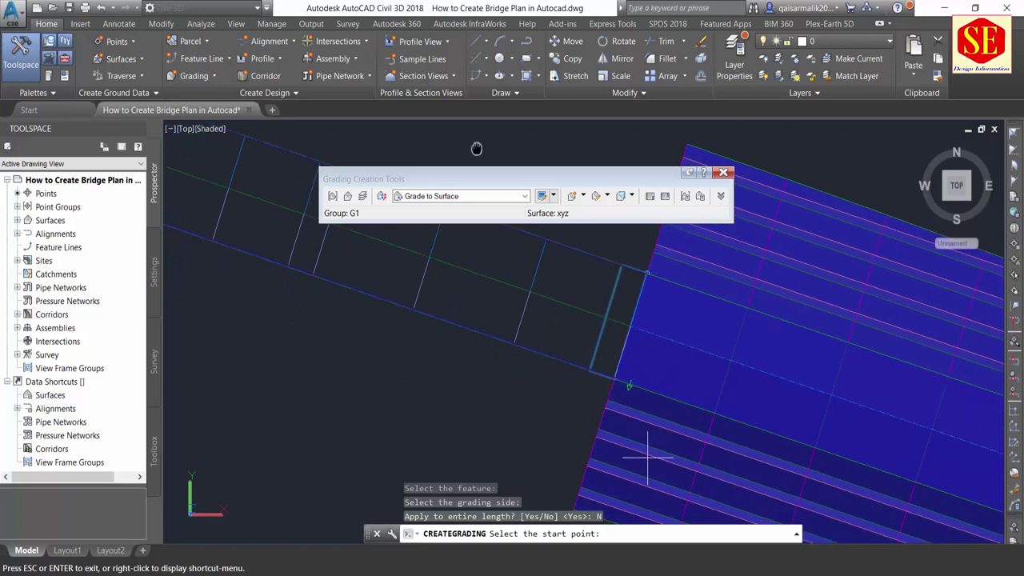
pyautogui.scroll(3, 616, 376)
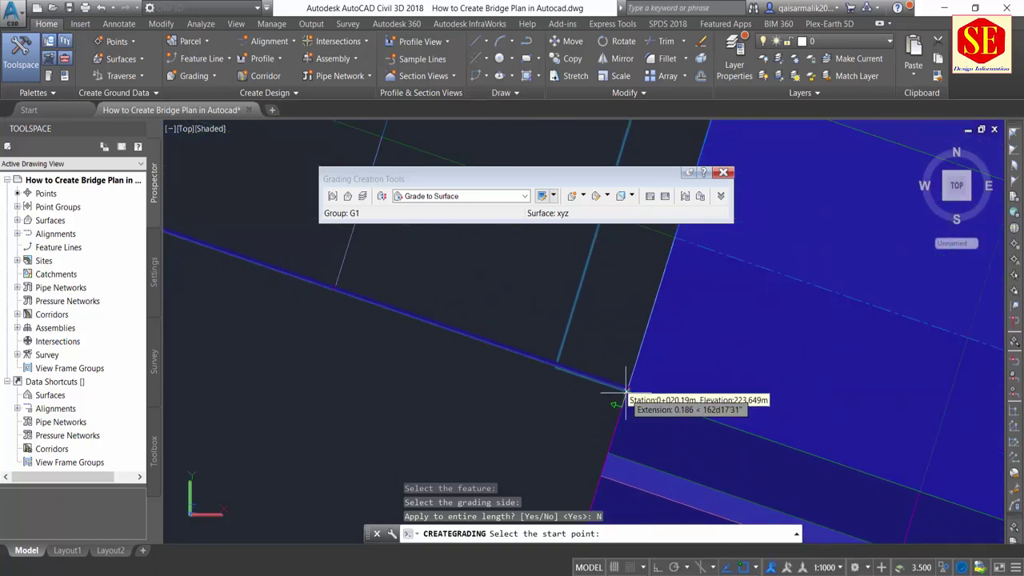
pyautogui.click(626, 391)
pyautogui.scroll(-3, 610, 280)
pyautogui.scroll(3, 593, 272)
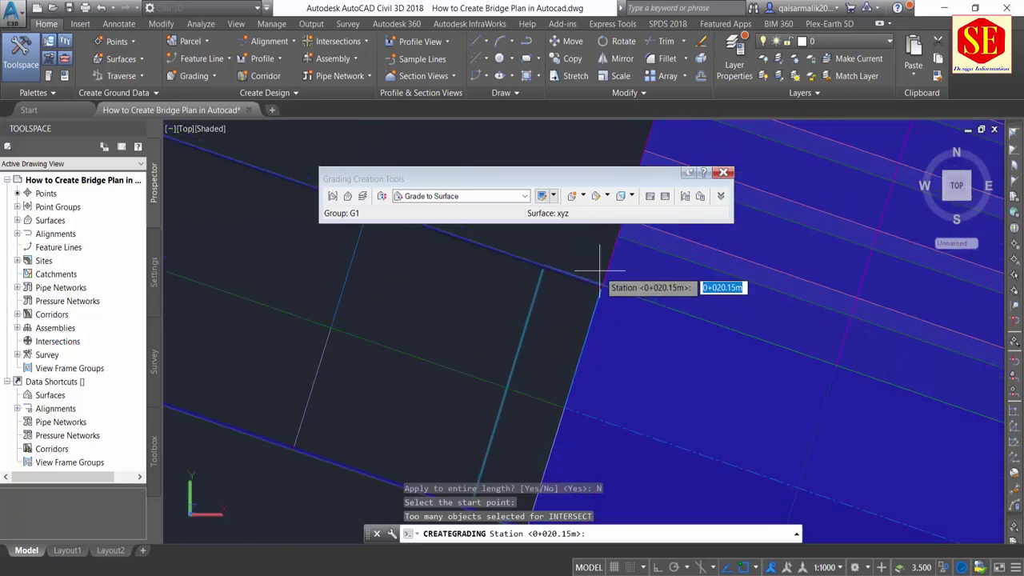
pyautogui.scroll(2, 601, 292)
pyautogui.press('Return')
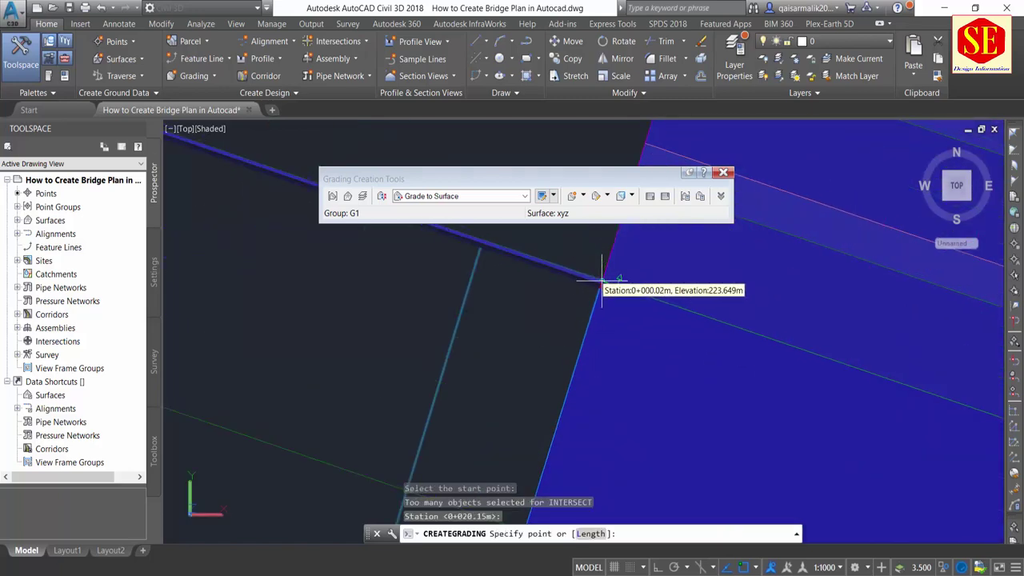
pyautogui.scroll(1, 602, 280)
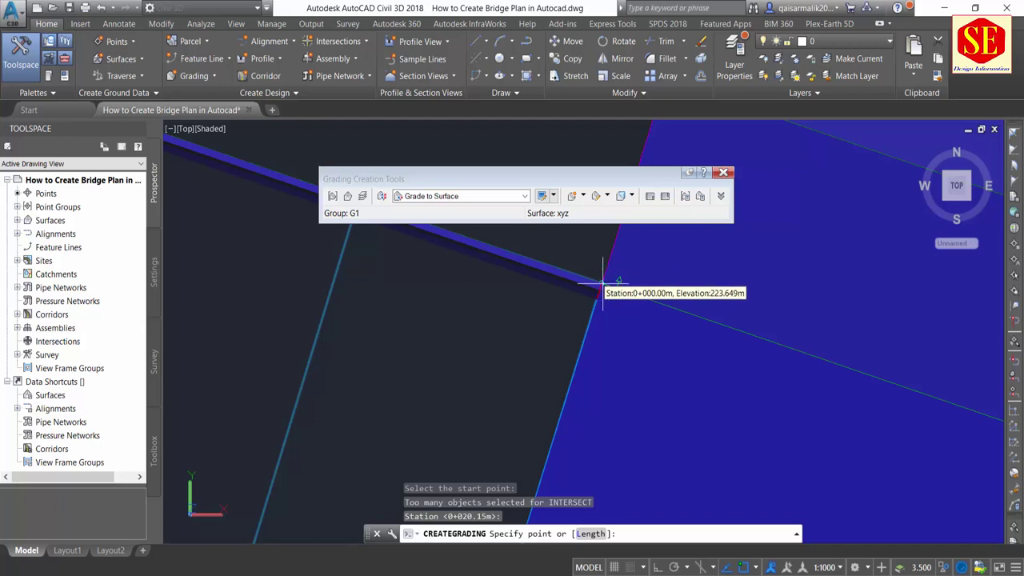
pyautogui.click(601, 281)
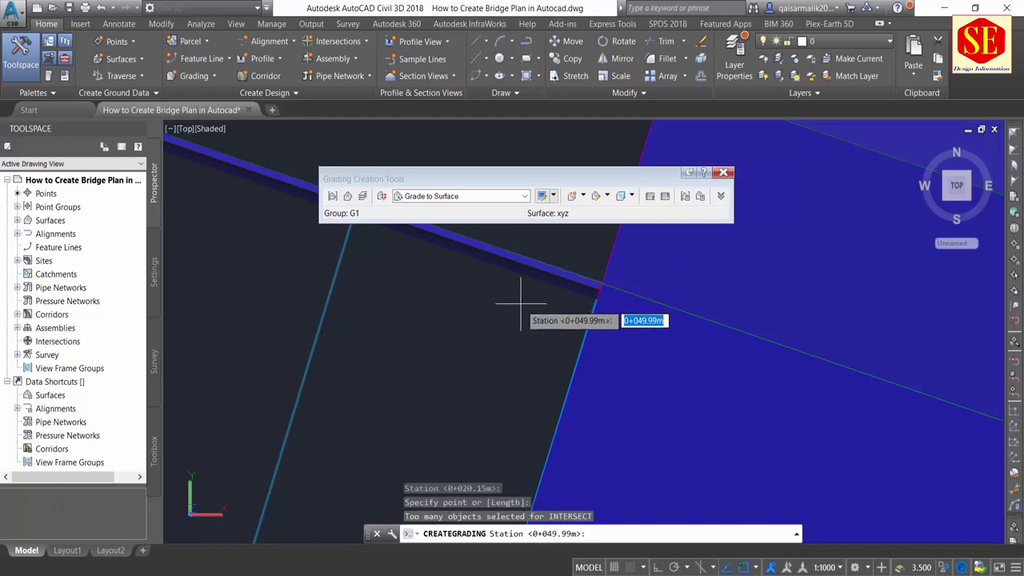
pyautogui.press('Return')
# Use a 3:1 cut slope and choose Slope as the fill format
pyautogui.click(552, 353)
pyautogui.write('3')
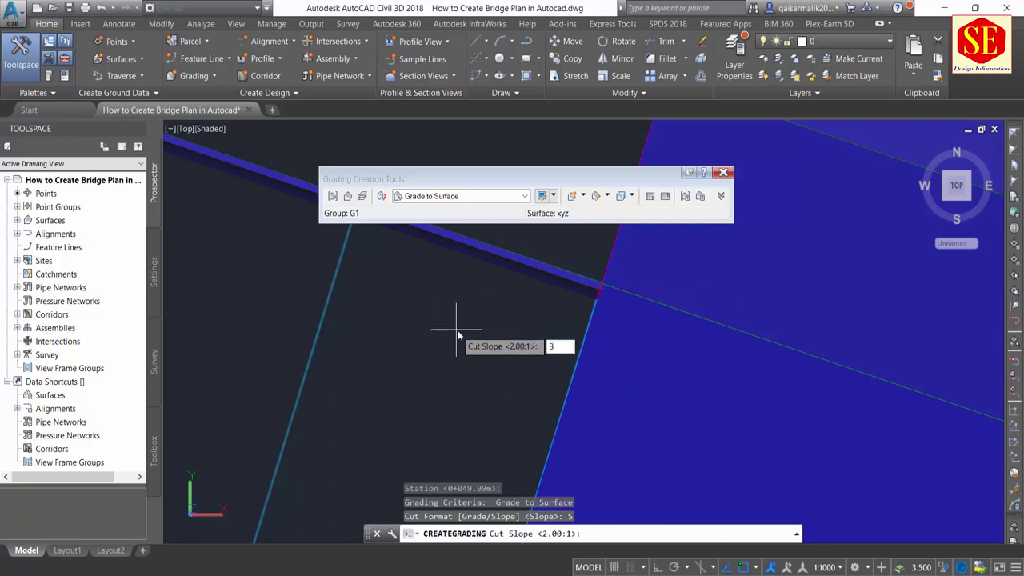
pyautogui.press('Return')
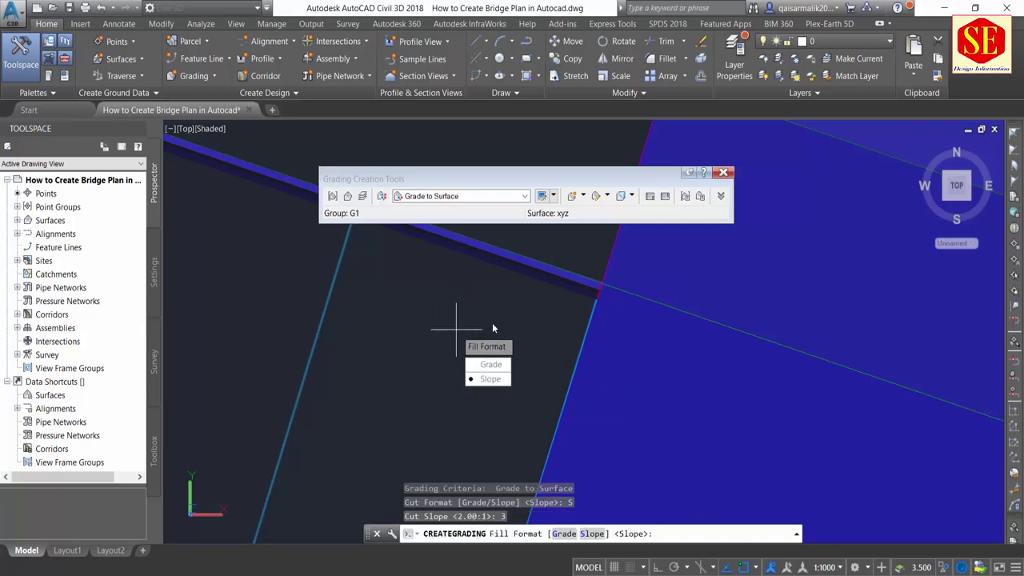
pyautogui.scroll(-1, 520, 320)
pyautogui.scroll(-1, 521, 313)
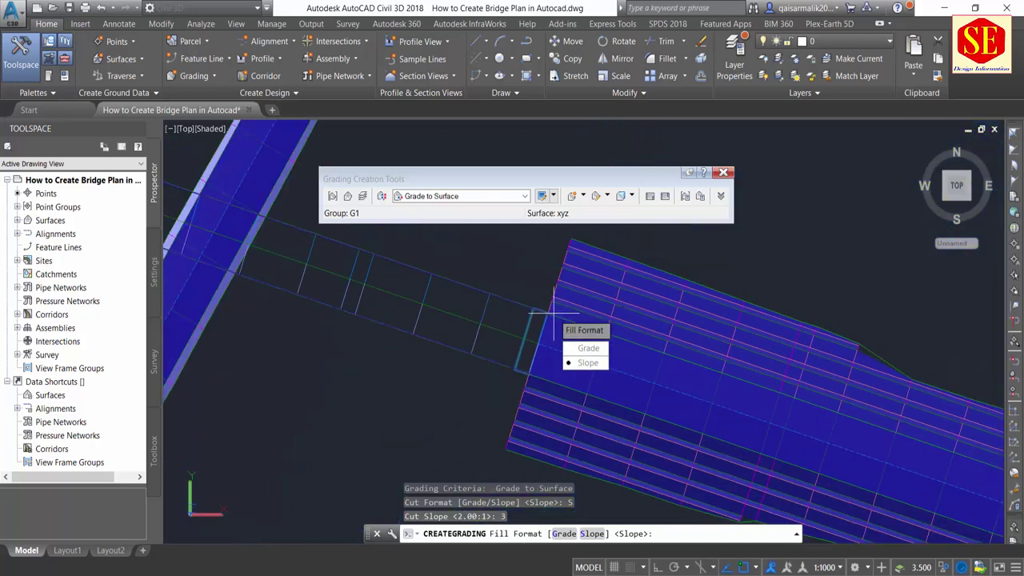
pyautogui.rightClick(508, 266)
pyautogui.click(521, 272)
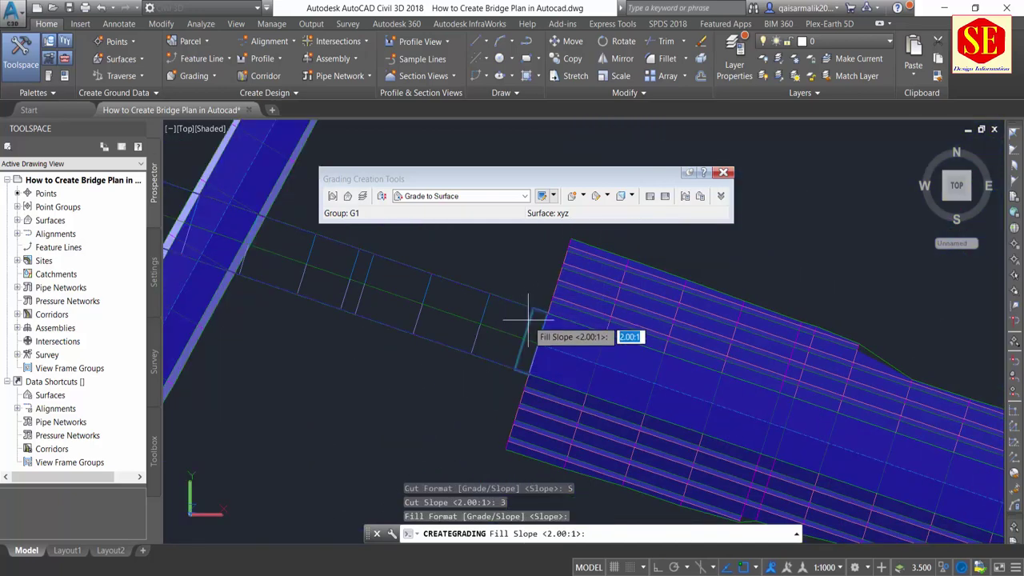
pyautogui.scroll(2, 528, 319)
pyautogui.write('3')
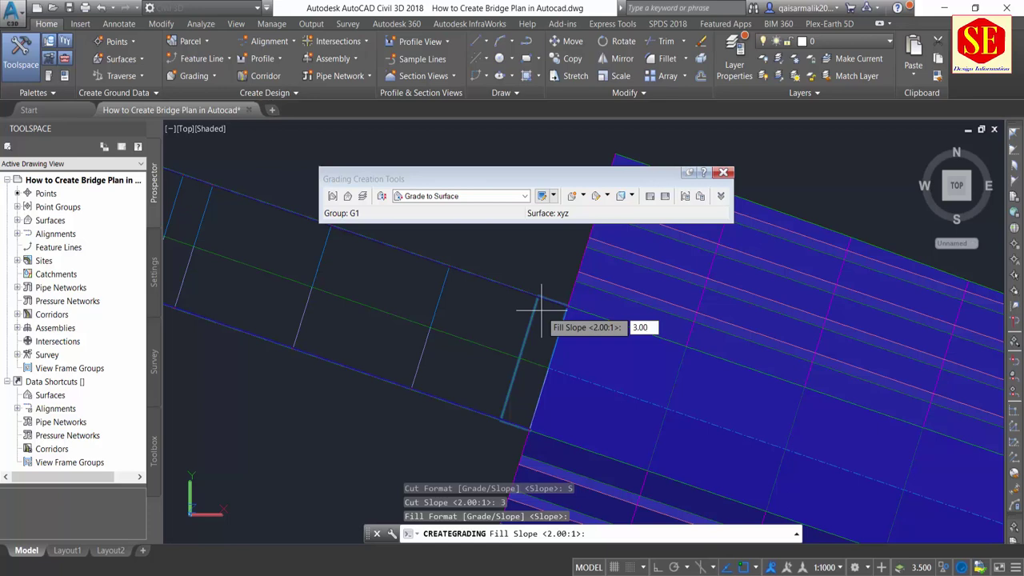
# Confirm the 3:1 fill slope to create the grading and view both green gradings
pyautogui.press('Return')
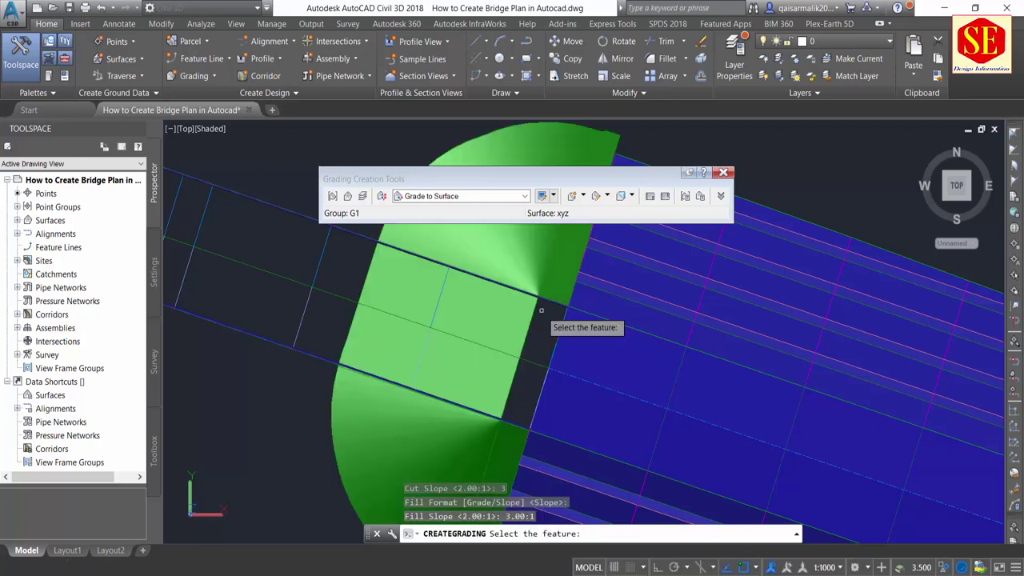
pyautogui.scroll(-3, 541, 309)
pyautogui.scroll(-2, 552, 280)
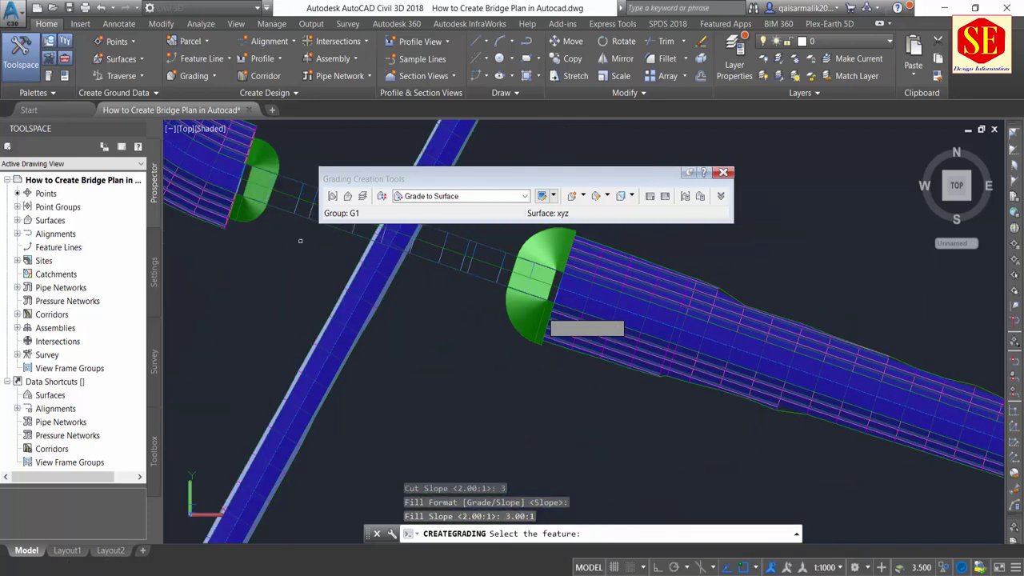
pyautogui.moveTo(304, 260); pyautogui.dragTo(328, 365, button='middle')
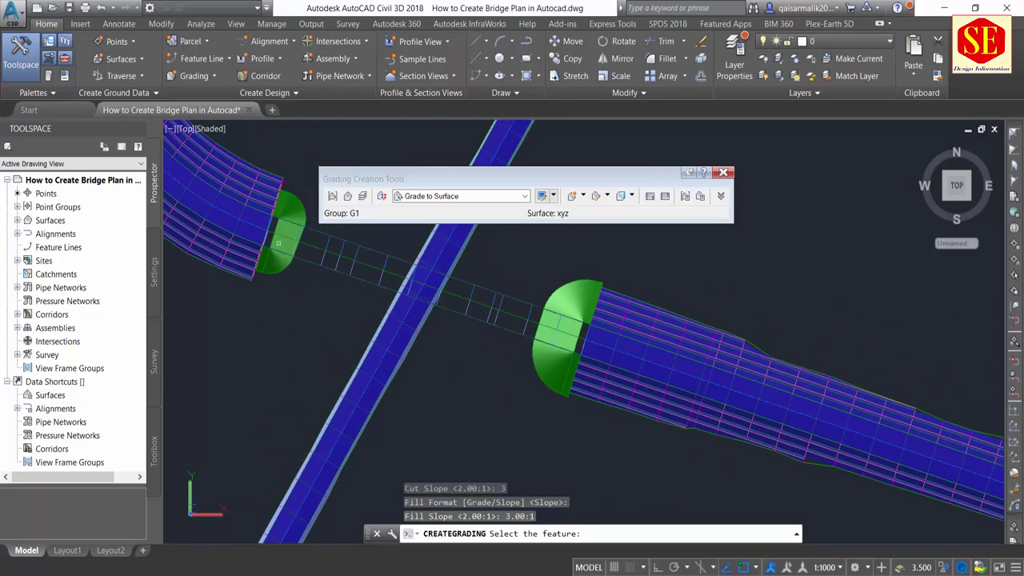
pyautogui.scroll(2, 571, 336)
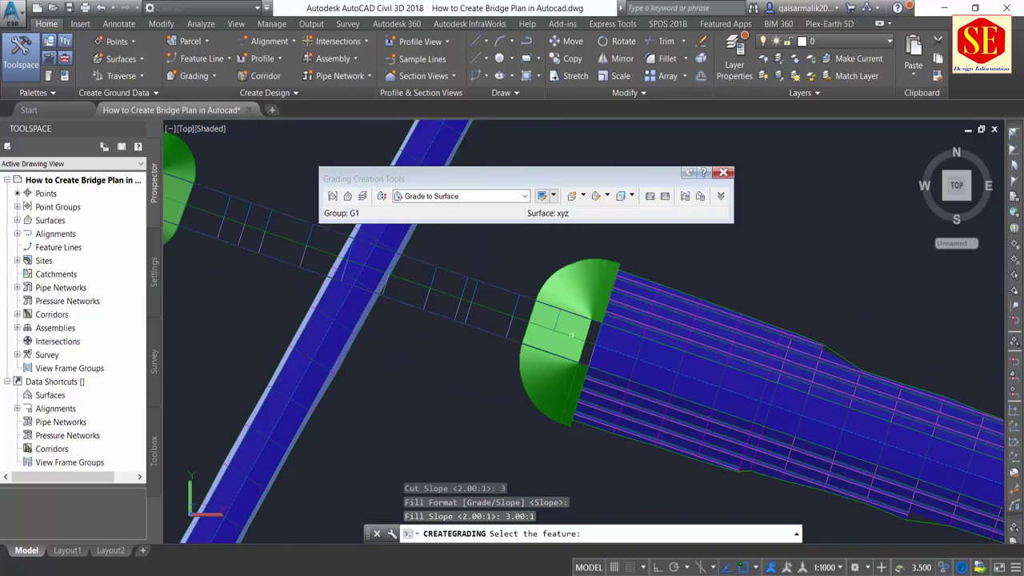
pyautogui.scroll(-2, 563, 398)
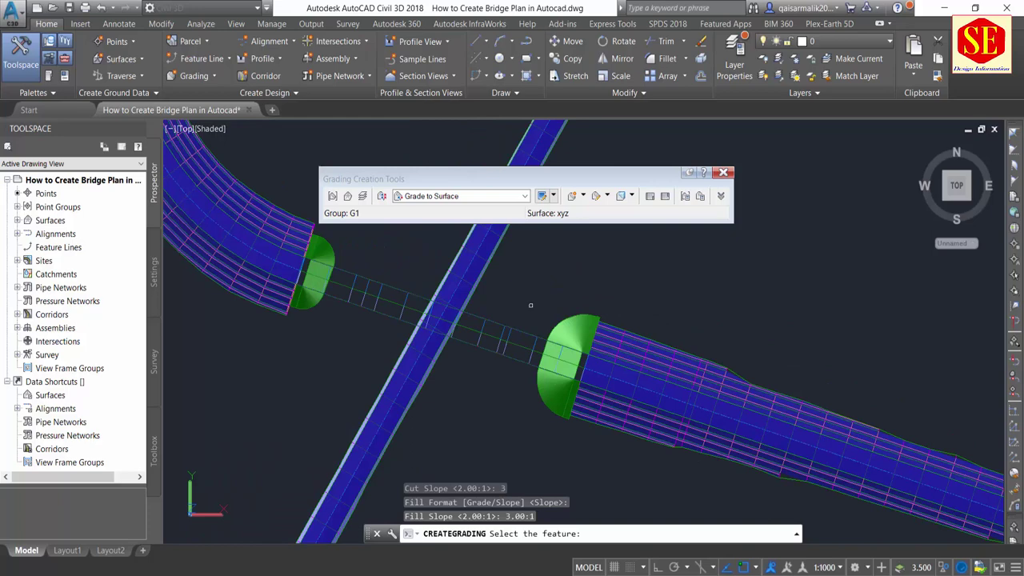
# Cancel further feature picks, ending CREATEGRADING, and close the Grading Creation Tools
pyautogui.click(560, 288)
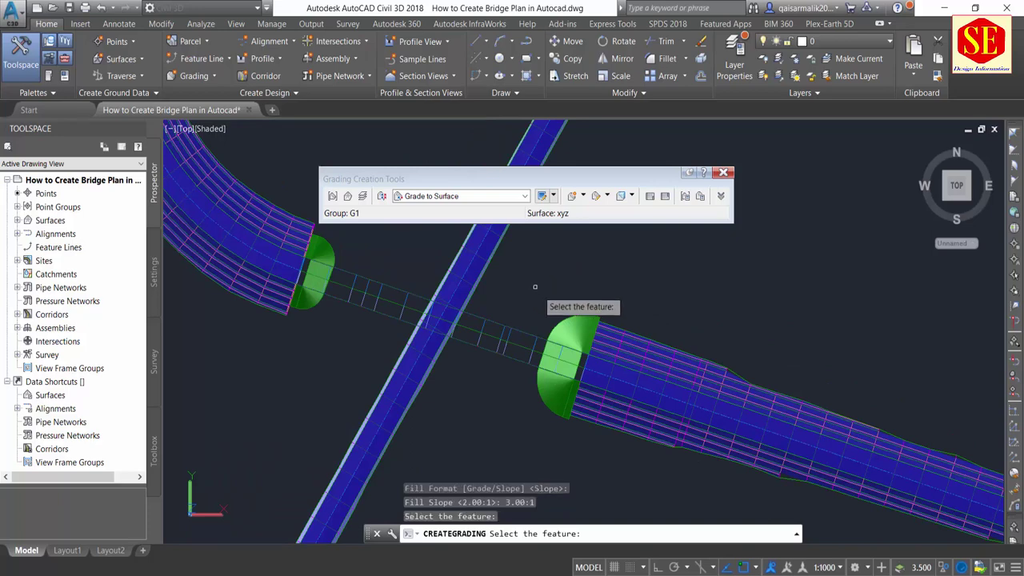
pyautogui.click(573, 296)
pyautogui.click(557, 297)
pyautogui.press('Escape')
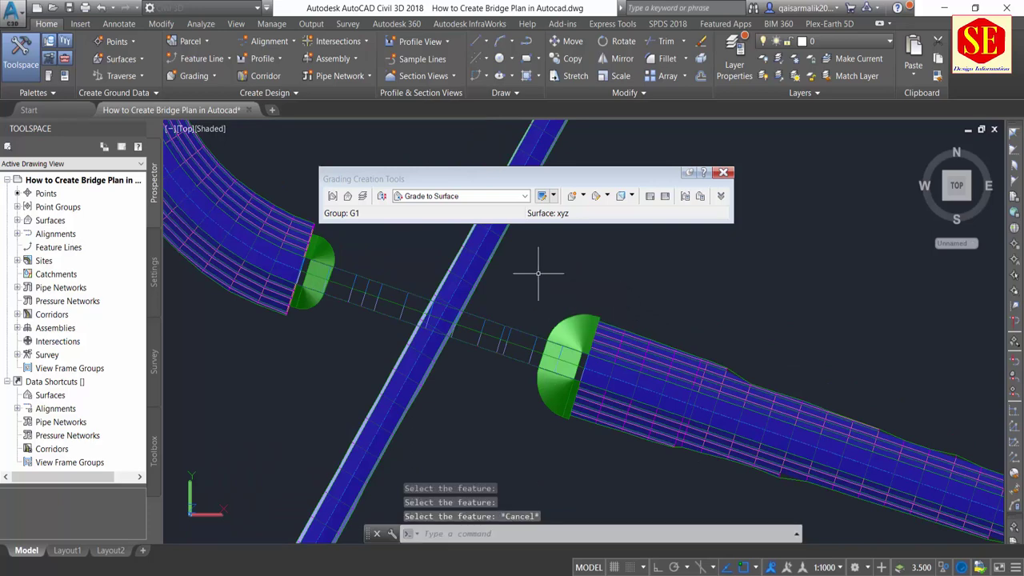
pyautogui.click(723, 172)
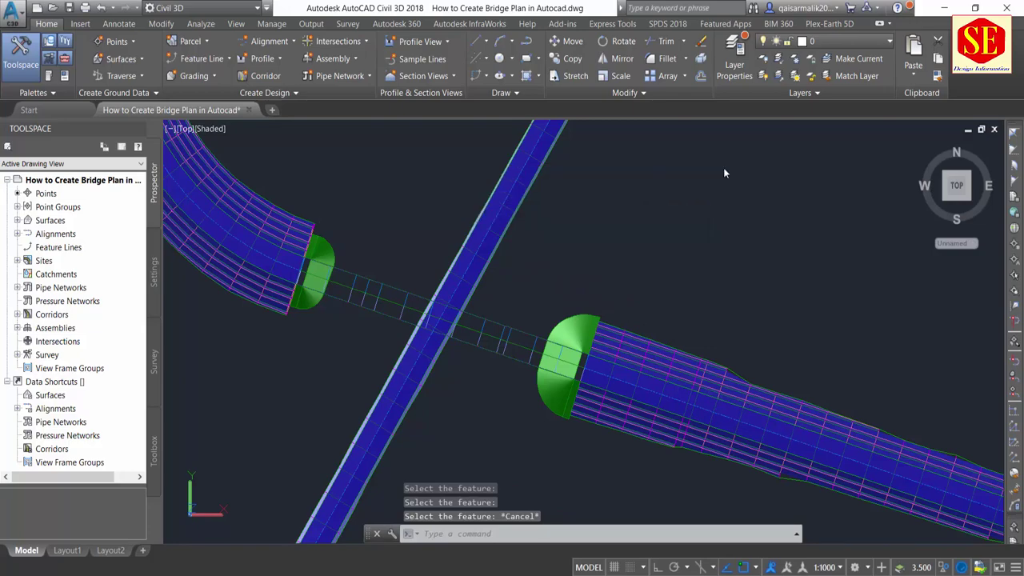
pyautogui.scroll(3, 370, 288)
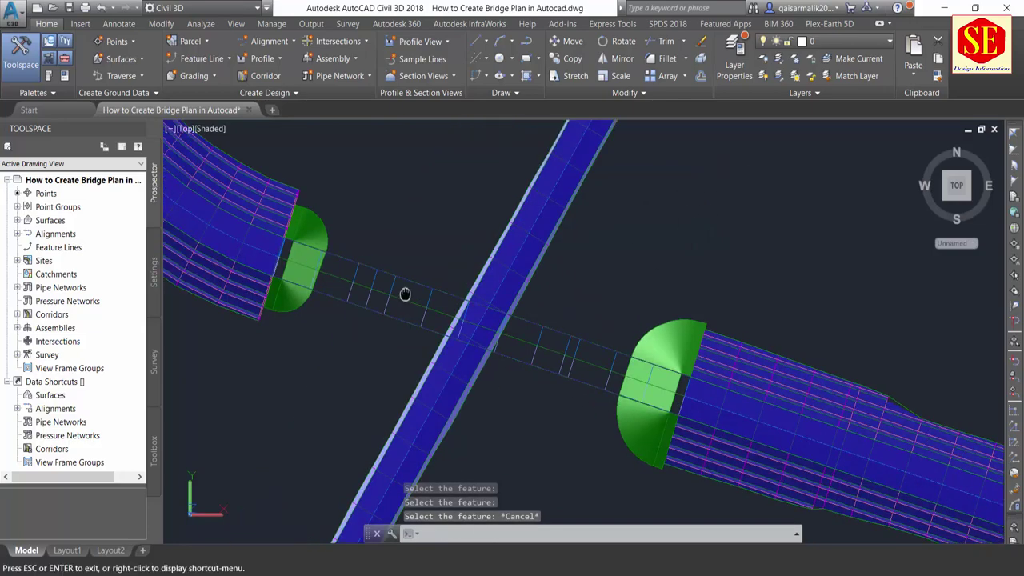
# Select and centre the left bridge-end grading in view, then clear the selection
pyautogui.click(376, 288)
pyautogui.scroll(3, 320, 276)
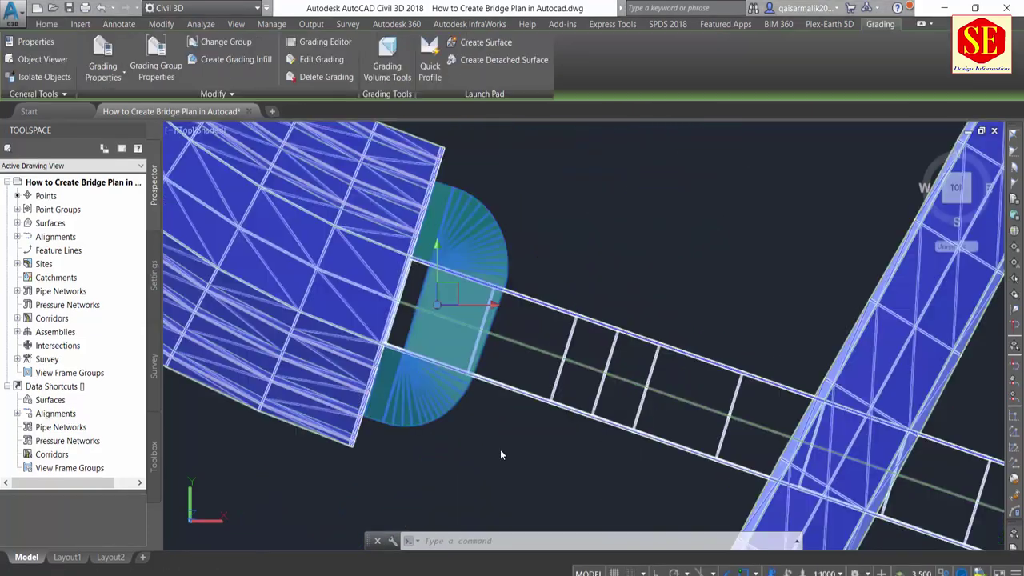
pyautogui.scroll(3, 467, 435)
pyautogui.moveTo(386, 188); pyautogui.dragTo(470, 348, button='middle')
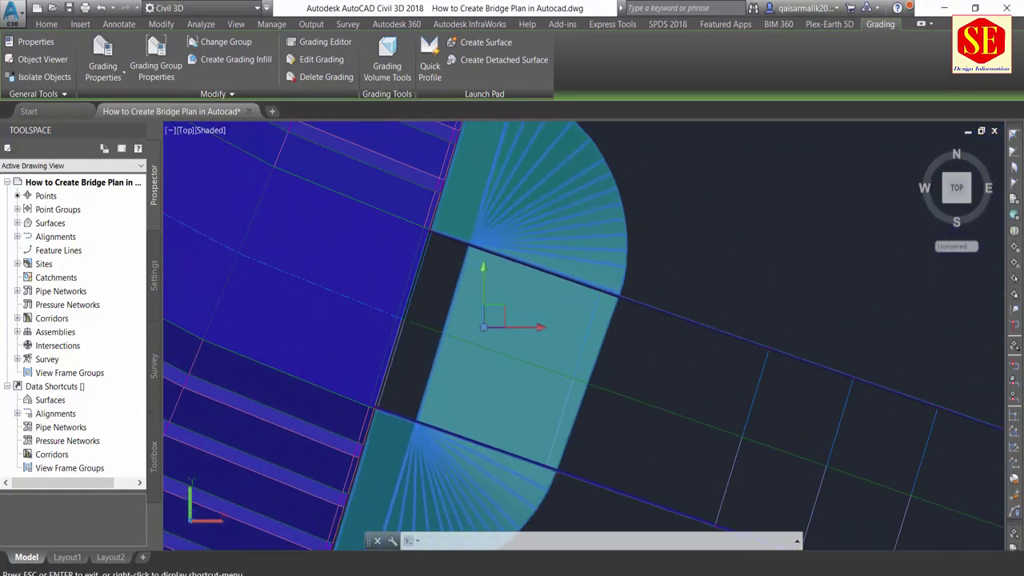
pyautogui.press('Escape')
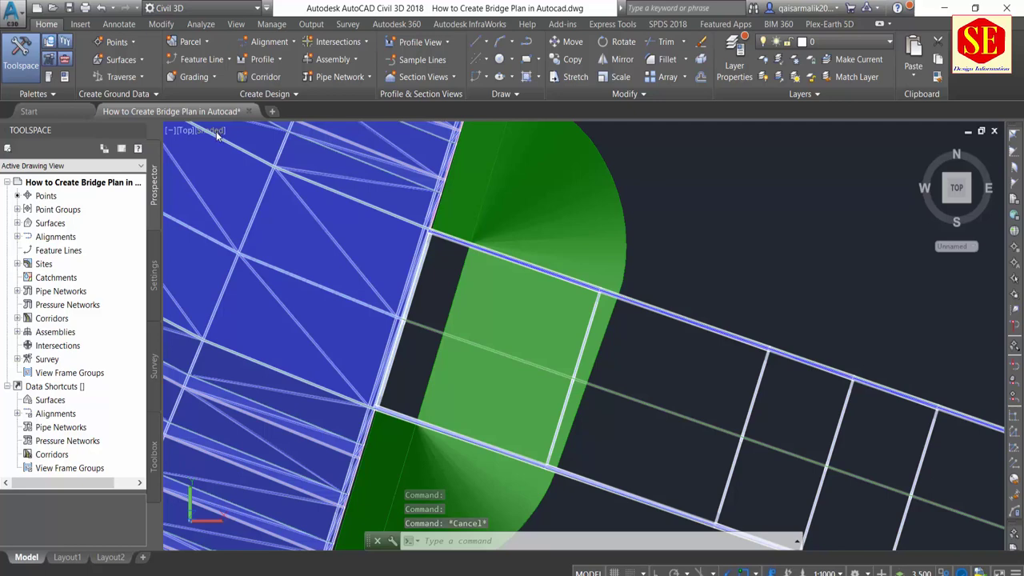
# Switch the display to 2D Wireframe and the Top plan view
pyautogui.click(216, 130)
pyautogui.click(244, 161)
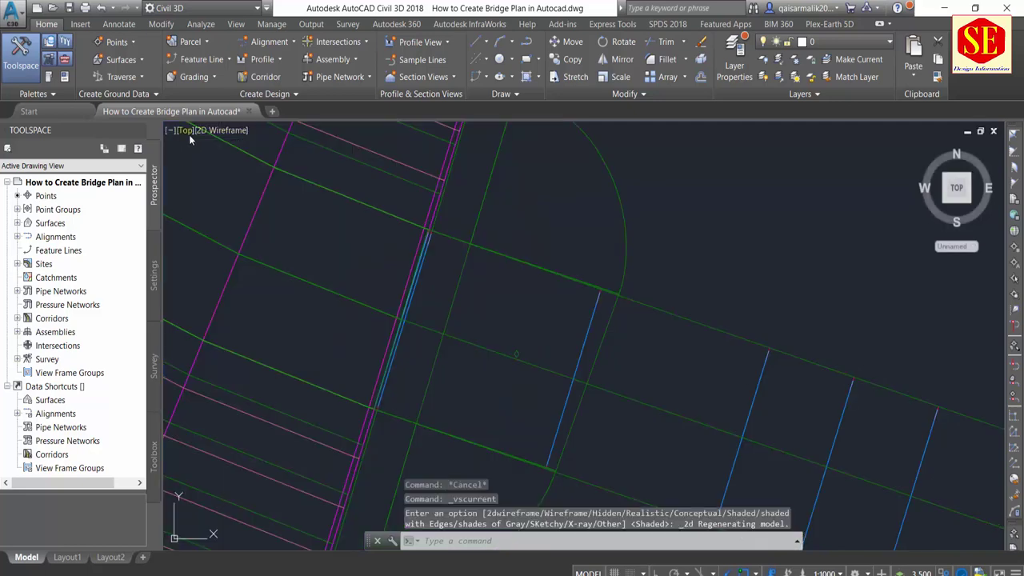
pyautogui.click(187, 132)
pyautogui.click(205, 163)
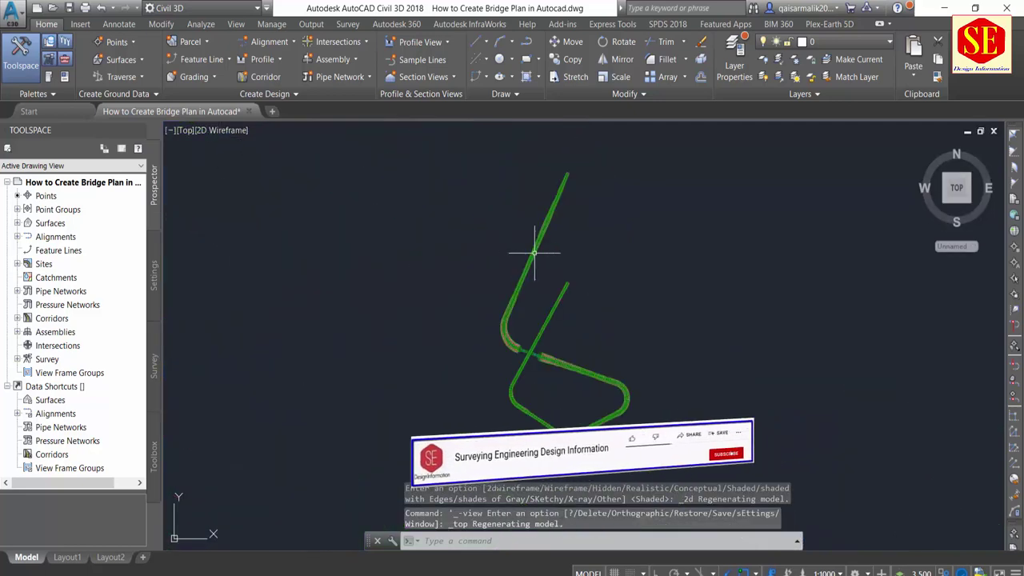
pyautogui.scroll(5, 520, 344)
pyautogui.scroll(5, 514, 338)
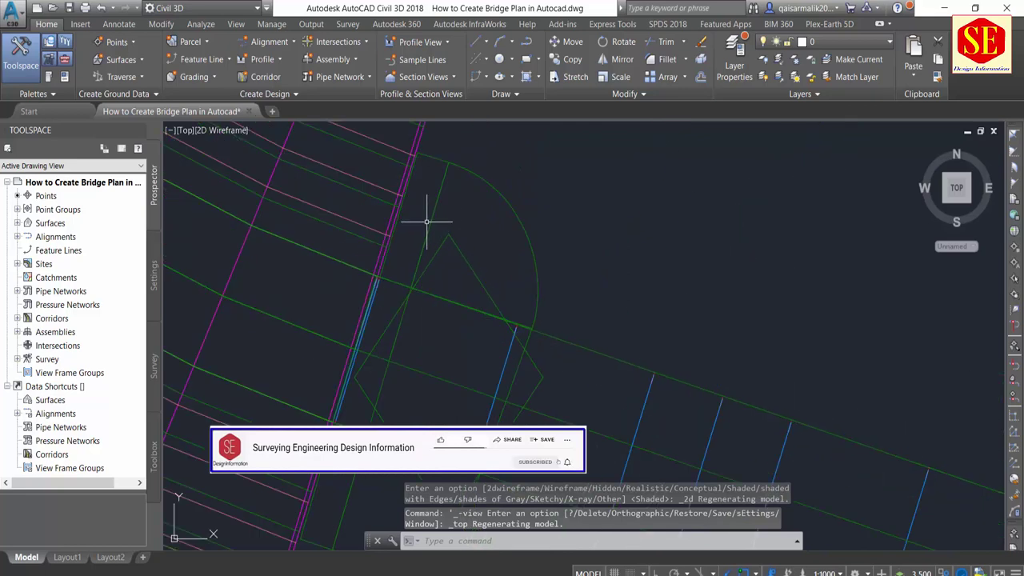
# Select the left grading to check its grading group properties, then clear the selection
pyautogui.click(427, 223)
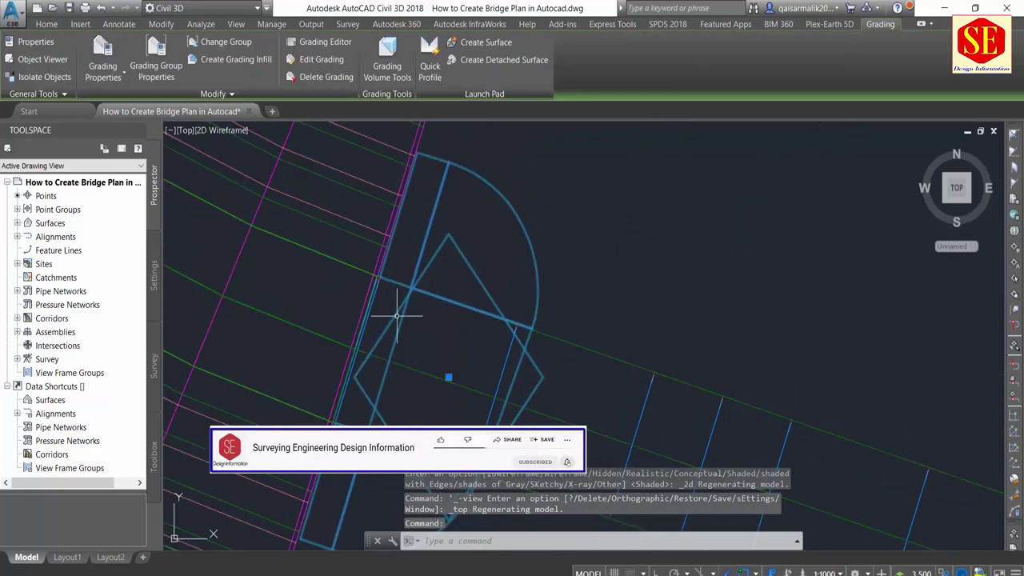
pyautogui.click(153, 74)
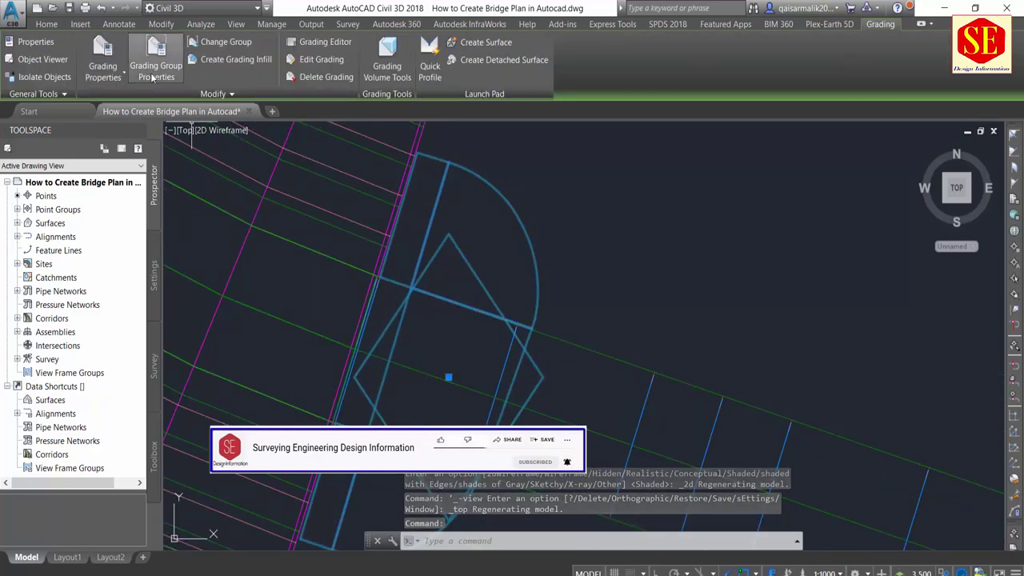
pyautogui.press('Escape')
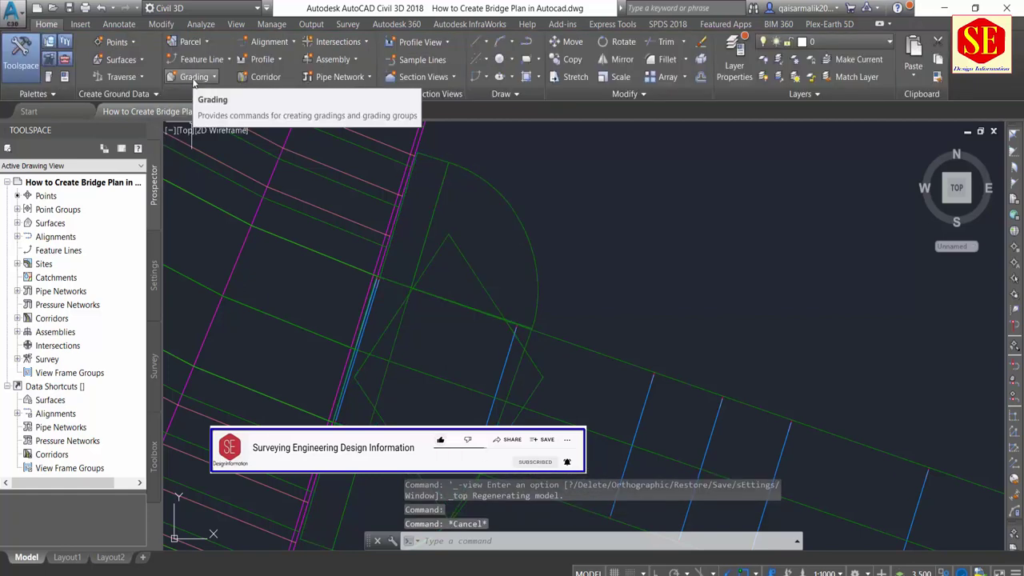
pyautogui.click(202, 78)
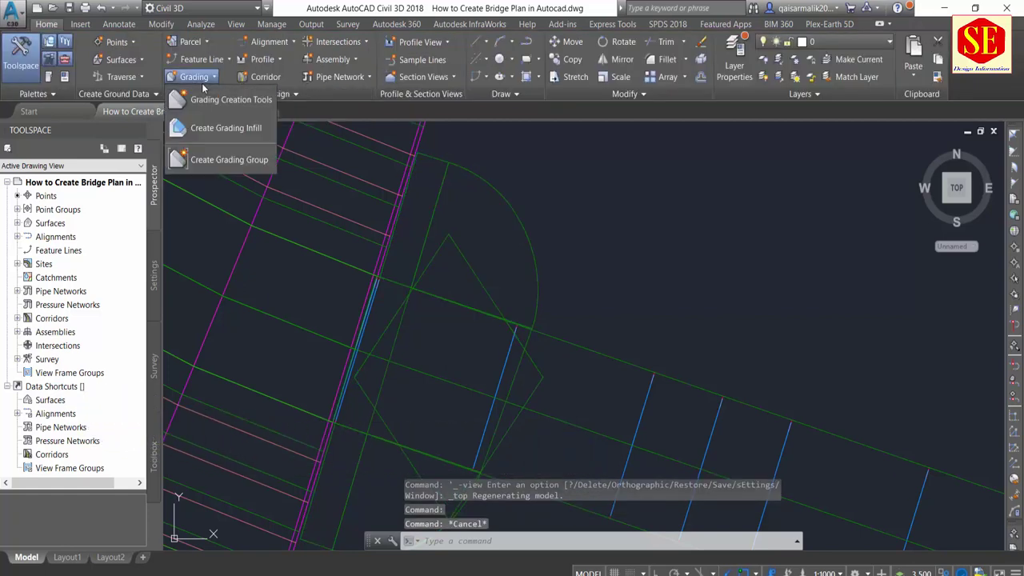
# Create a grading infill in the enclosed area at the left bridge end
pyautogui.click(228, 130)
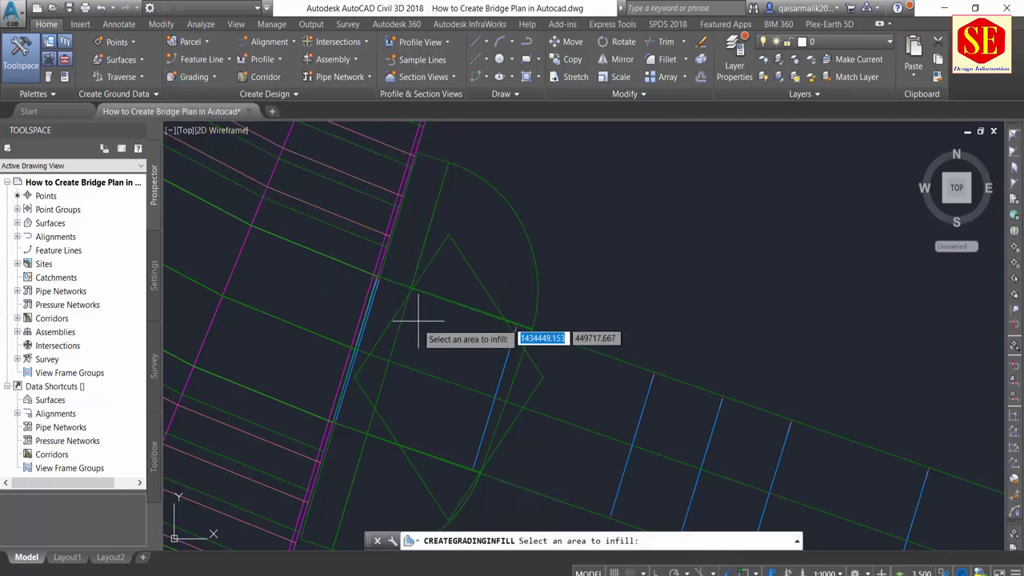
pyautogui.scroll(-2, 418, 320)
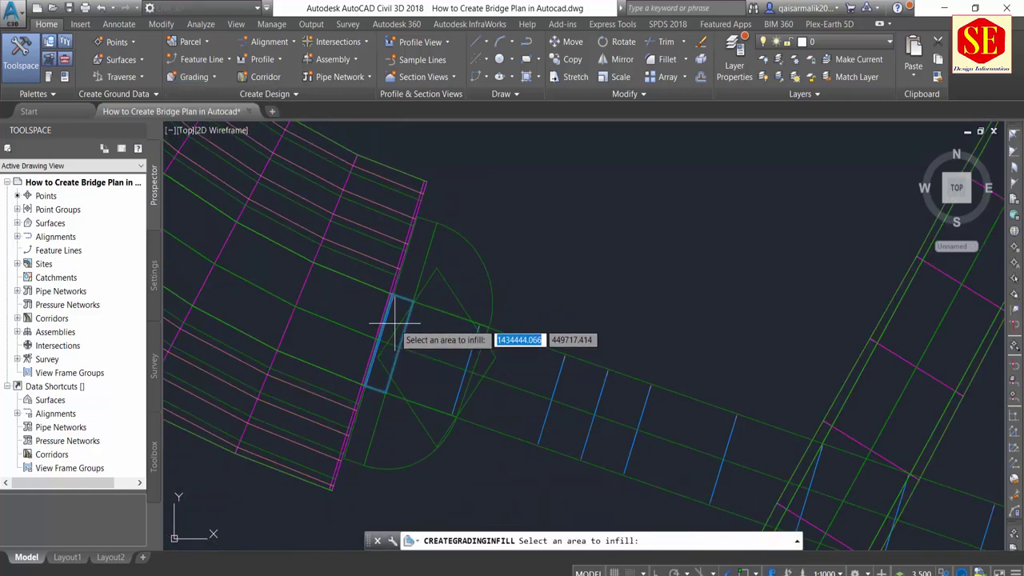
pyautogui.click(394, 324)
pyautogui.scroll(-1, 394, 323)
pyautogui.press('Return')
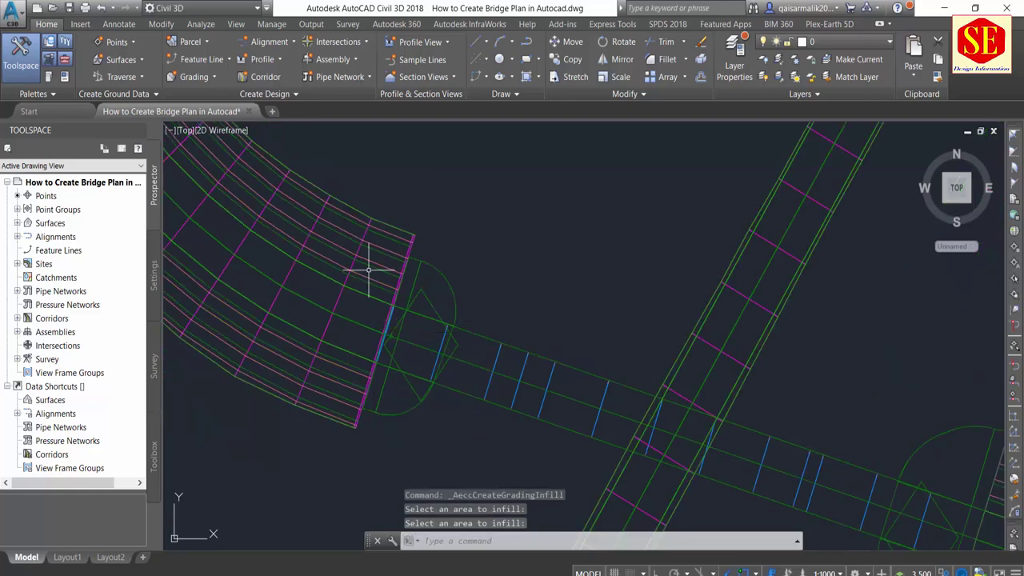
# Start another grading infill at the right bridge end, then end it without filling
pyautogui.click(194, 77)
pyautogui.click(227, 130)
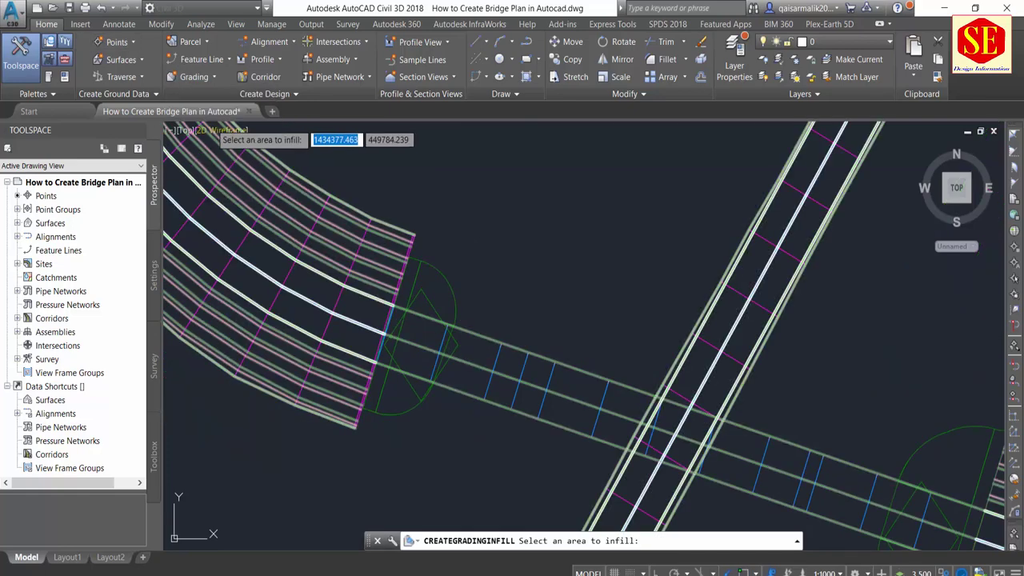
pyautogui.scroll(2, 528, 231)
pyautogui.scroll(1, 720, 440)
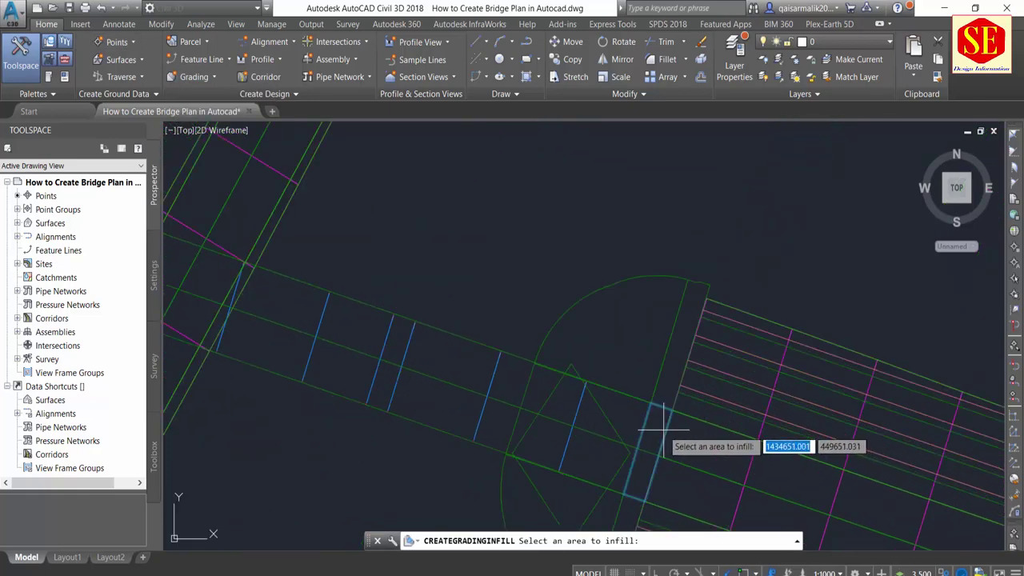
pyautogui.moveTo(662, 430); pyautogui.dragTo(643, 350, button='middle')
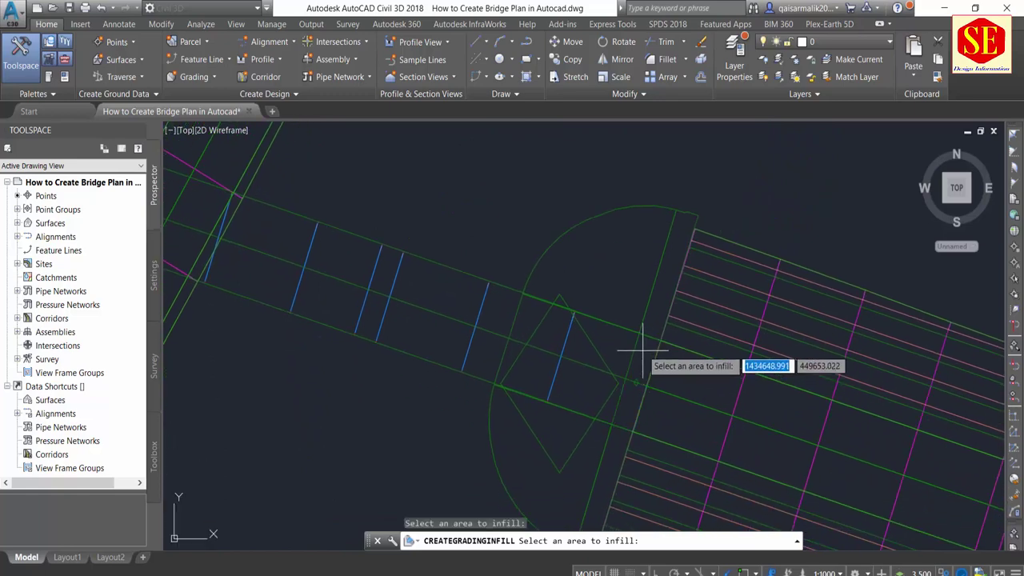
pyautogui.press('Return')
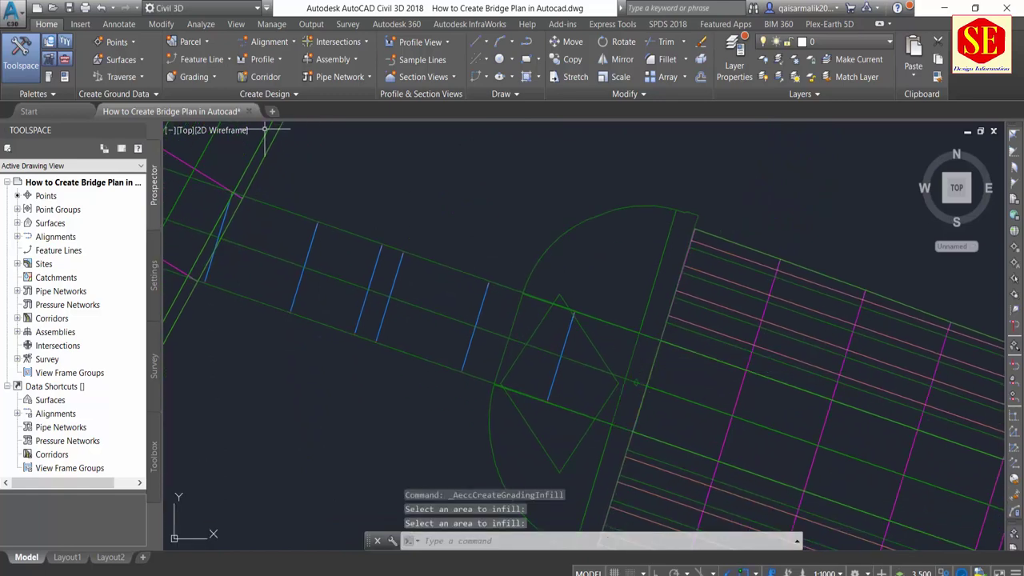
# Switch to Shaded display and frame both green bridge-end gradings beside the corridors
pyautogui.click(237, 130)
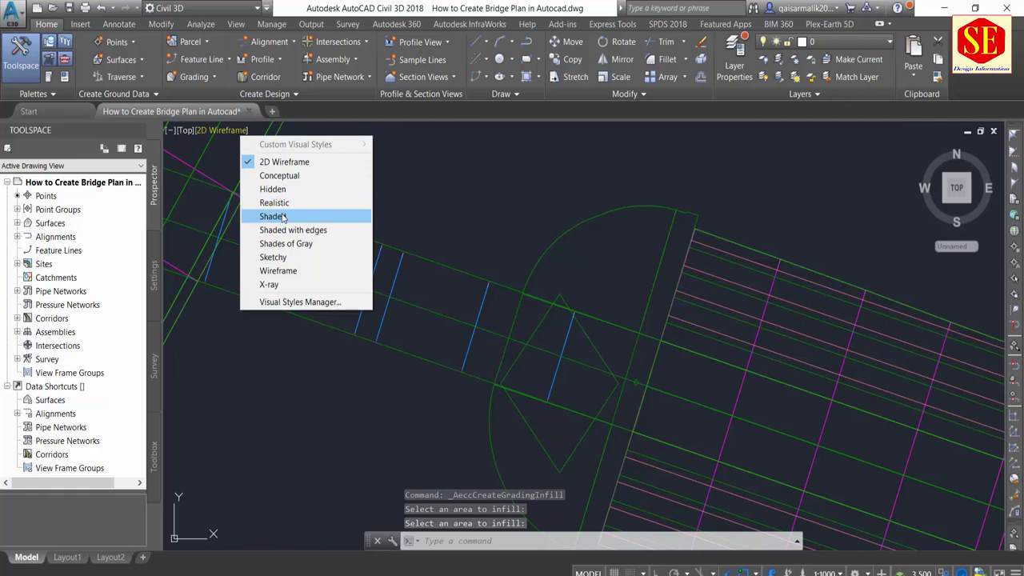
pyautogui.click(272, 216)
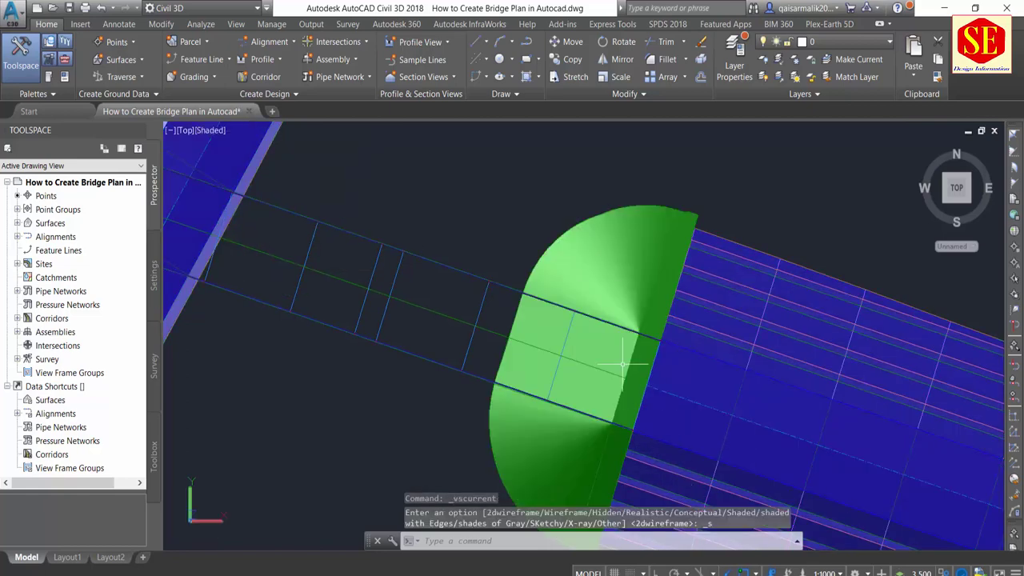
pyautogui.moveTo(623, 364); pyautogui.dragTo(818, 377, button='middle')
pyautogui.scroll(-3, 522, 275)
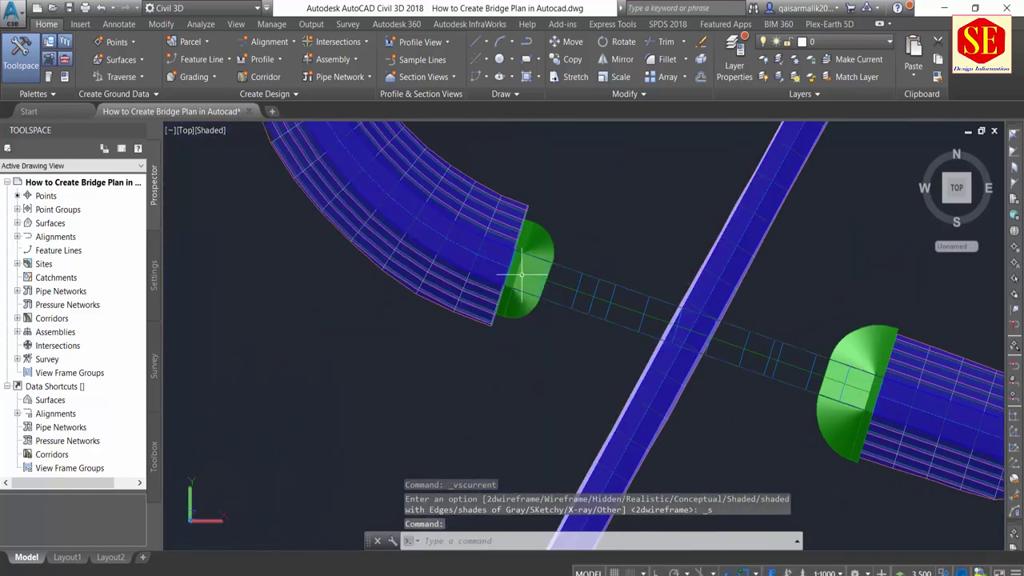
pyautogui.scroll(1, 521, 274)
pyautogui.scroll(1, 501, 210)
pyautogui.scroll(-1, 530, 236)
pyautogui.scroll(-1, 509, 340)
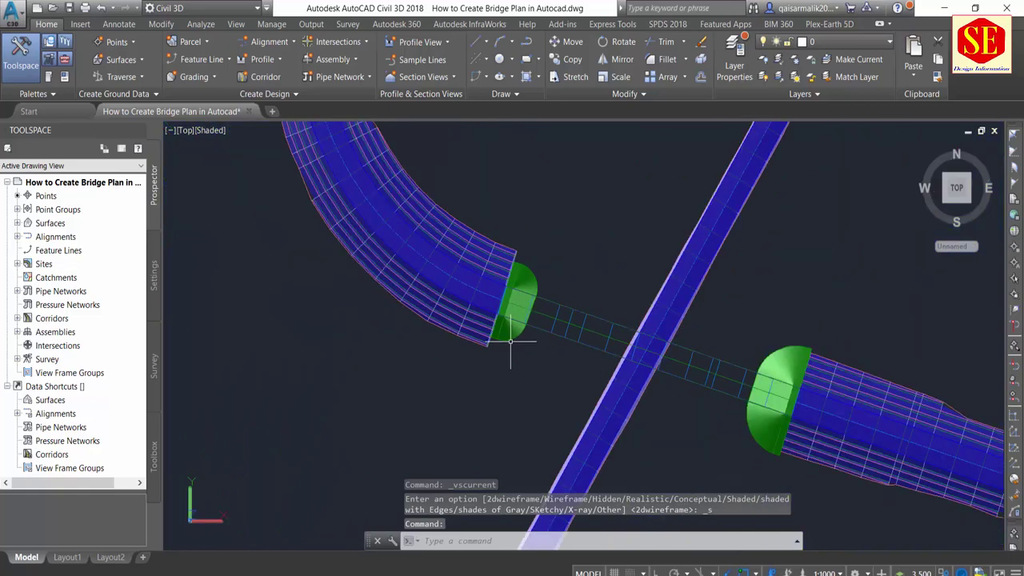
pyautogui.scroll(1, 510, 341)
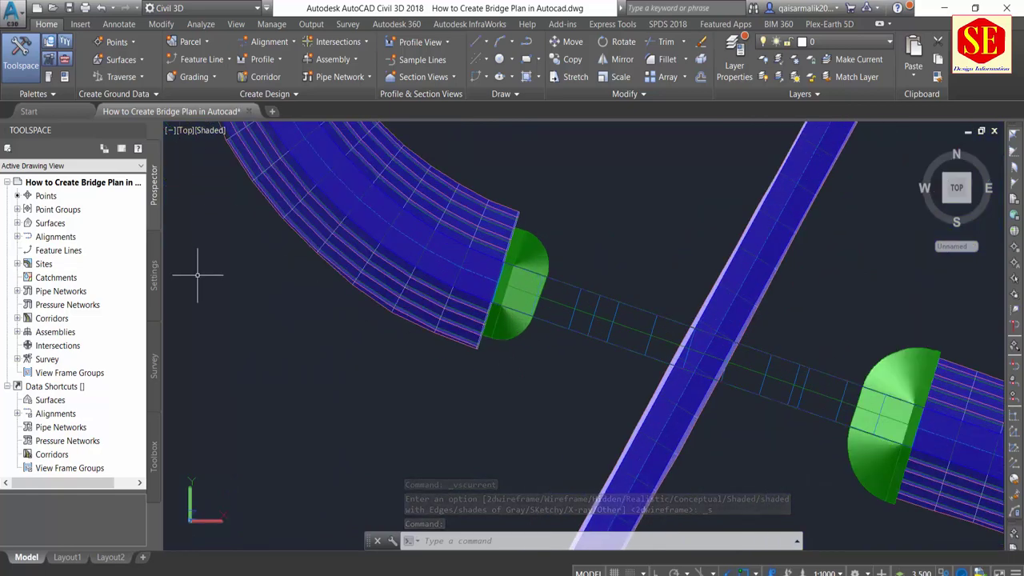
pyautogui.click(186, 130)
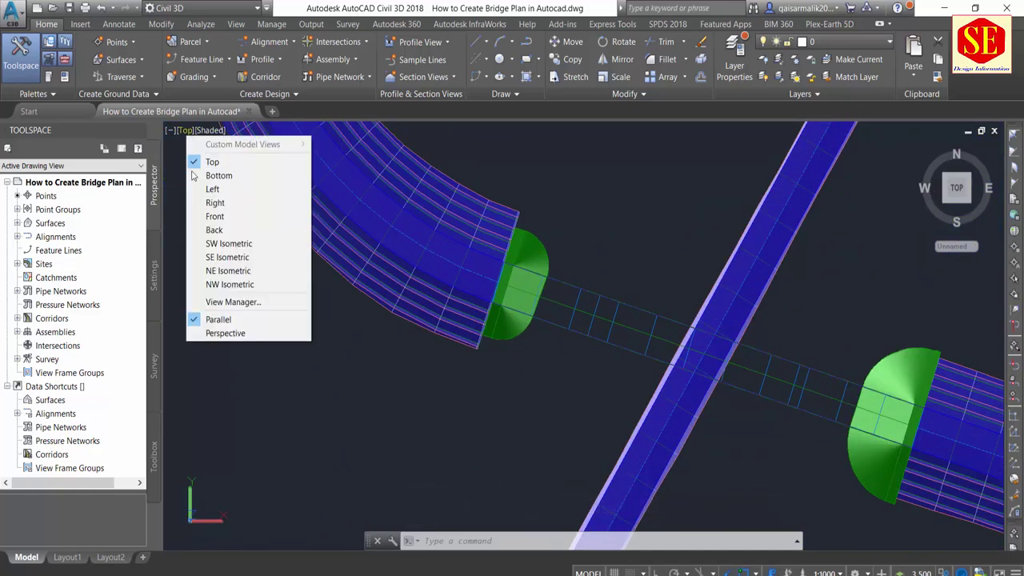
# Switch to an isometric view and pan along the bridge deck to the right-end grading
pyautogui.click(215, 245)
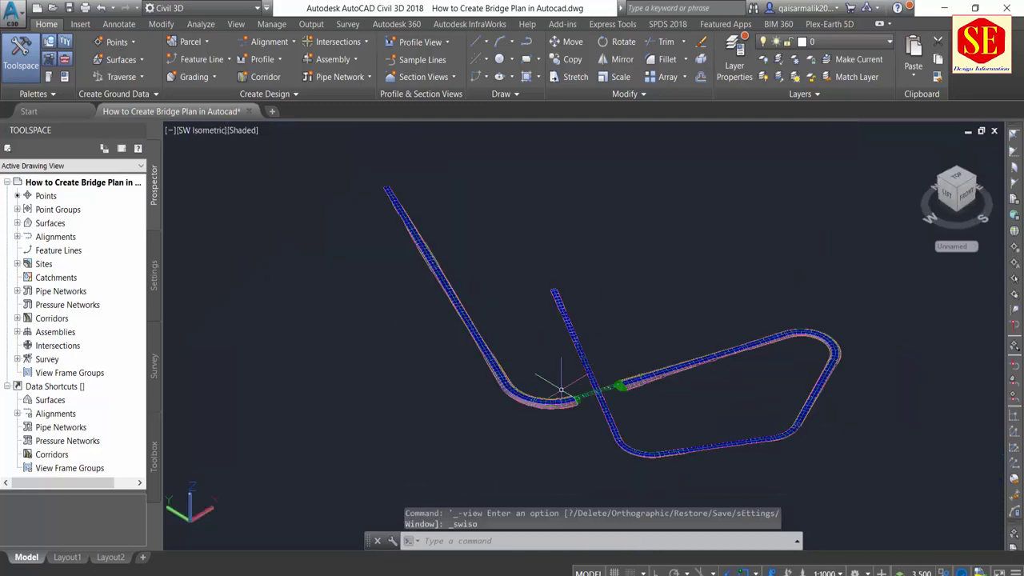
pyautogui.scroll(1, 486, 371)
pyautogui.scroll(3, 486, 370)
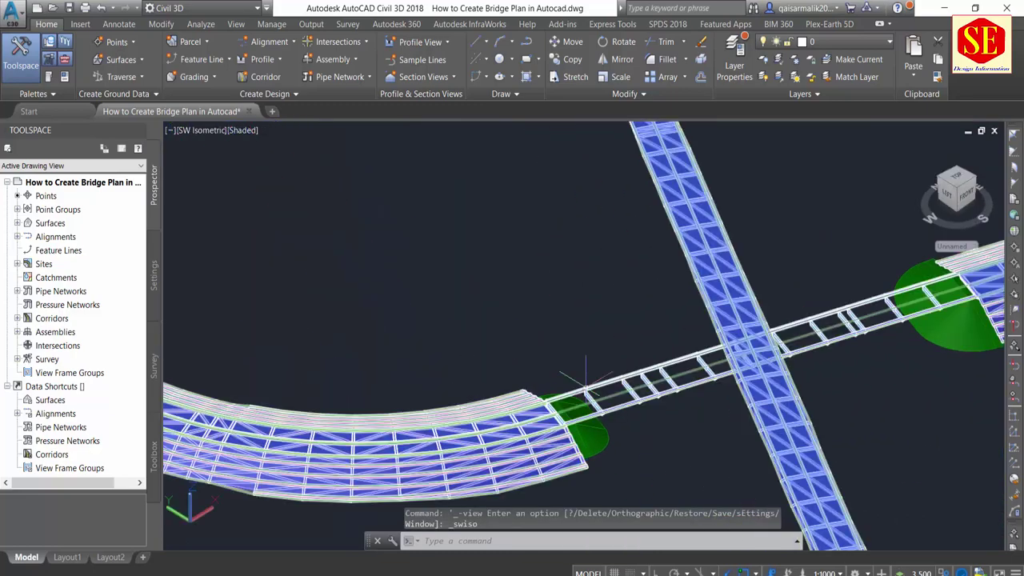
pyautogui.scroll(2, 613, 462)
pyautogui.scroll(1, 612, 448)
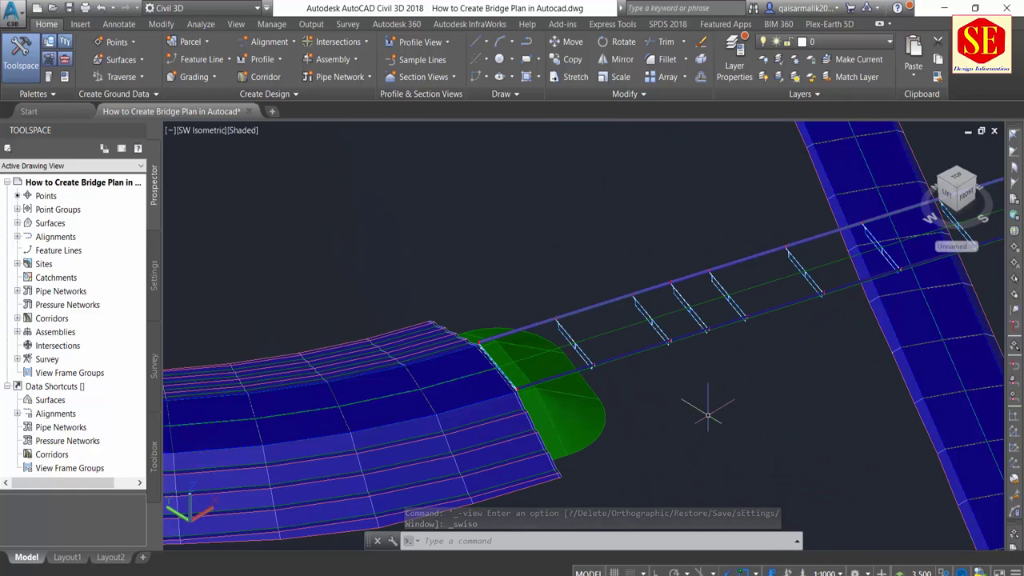
pyautogui.moveTo(709, 411); pyautogui.dragTo(193, 456, button='middle')
pyautogui.moveTo(832, 224); pyautogui.dragTo(851, 361, button='middle')
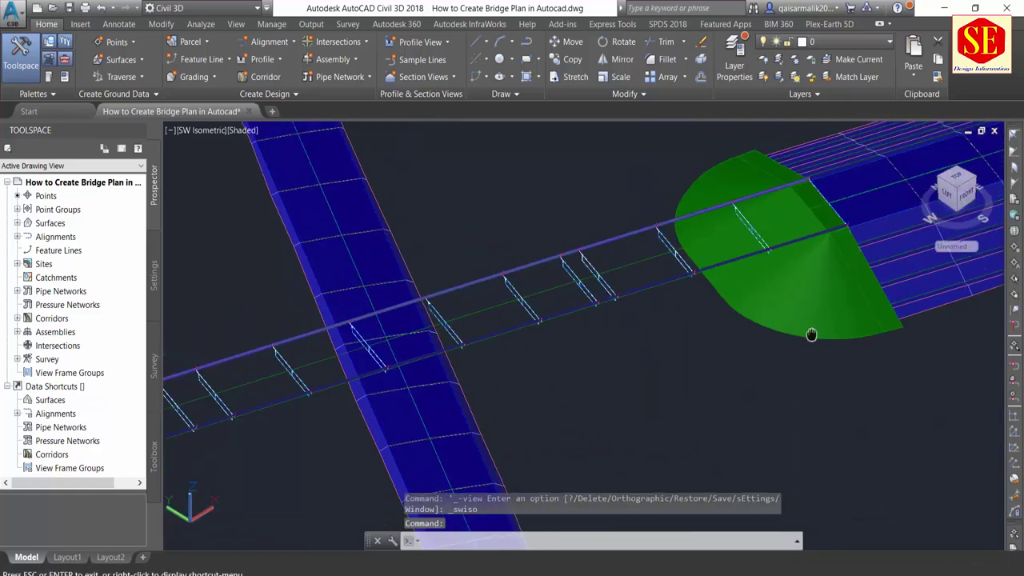
# Zoom in and out to inspect the green gradings, then clear the selection
pyautogui.scroll(-2, 768, 268)
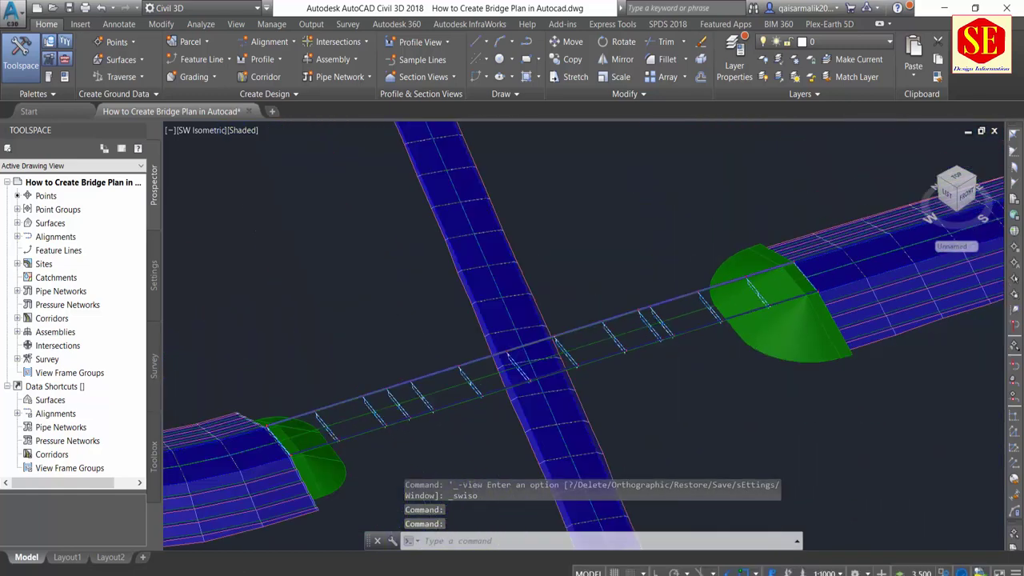
pyautogui.scroll(-2, 649, 280)
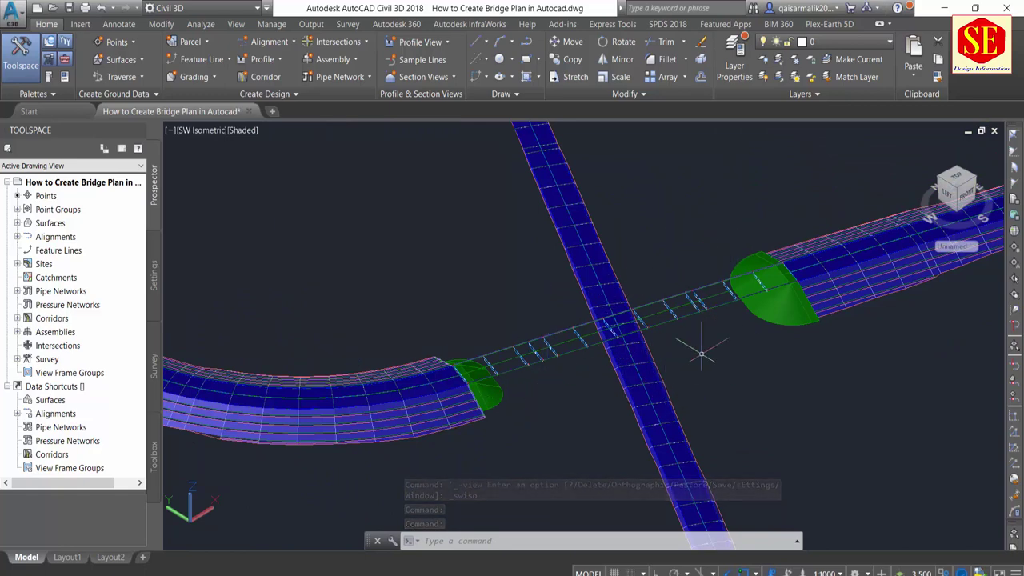
pyautogui.scroll(1, 772, 280)
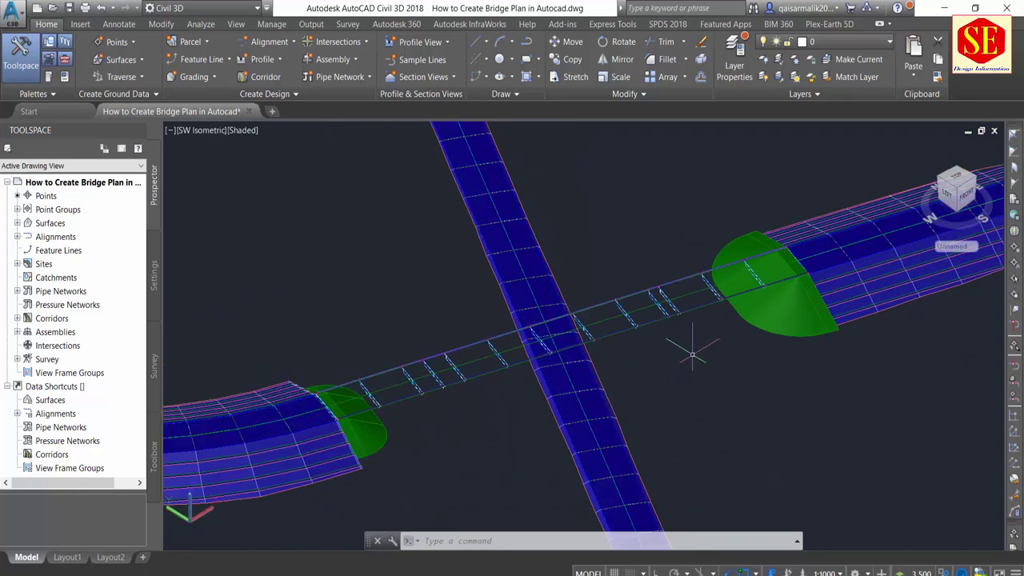
pyautogui.scroll(-2, 544, 504)
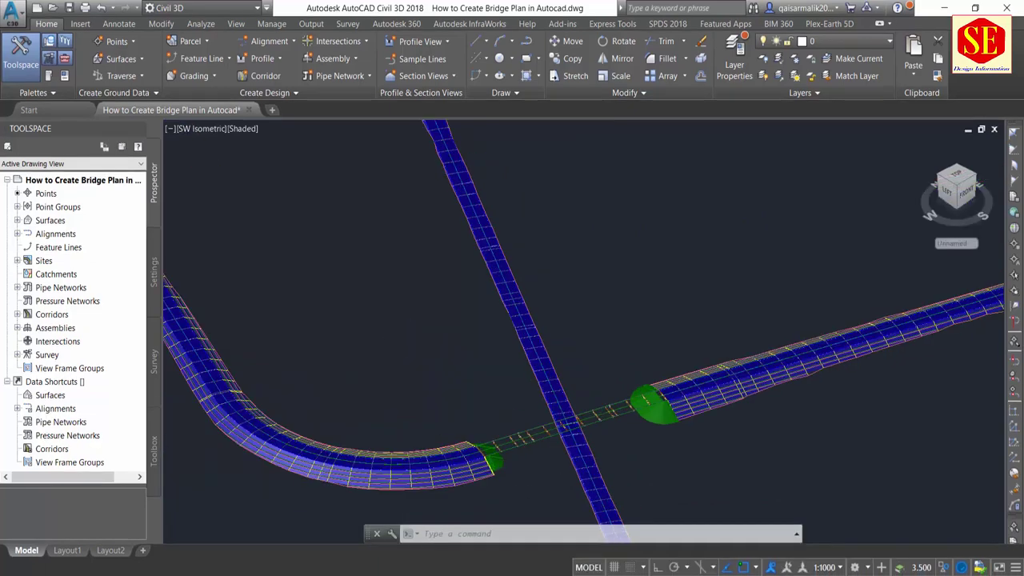
pyautogui.scroll(1, 650, 396)
pyautogui.scroll(2, 649, 356)
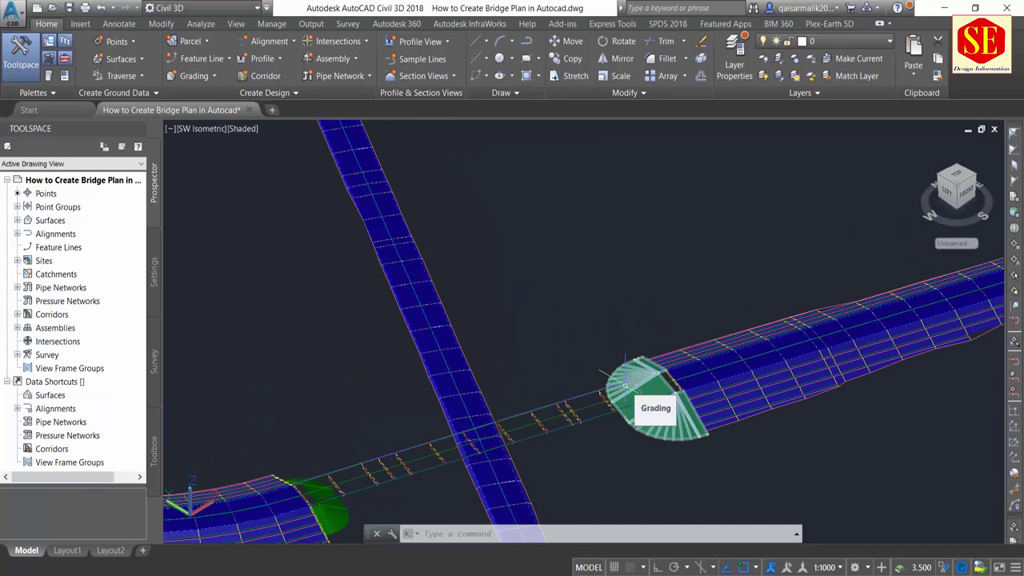
pyautogui.scroll(-2, 376, 310)
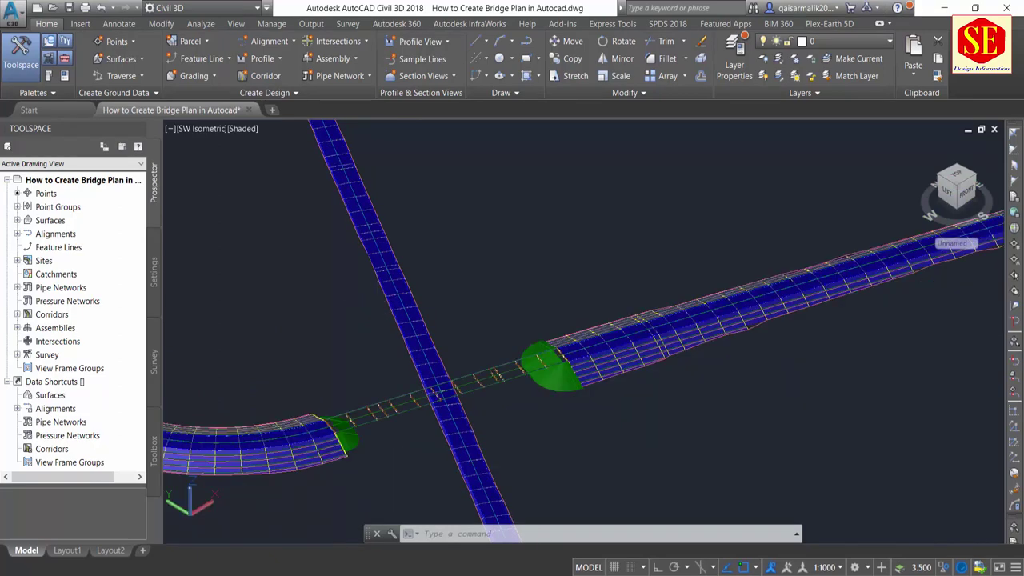
pyautogui.press('Escape')
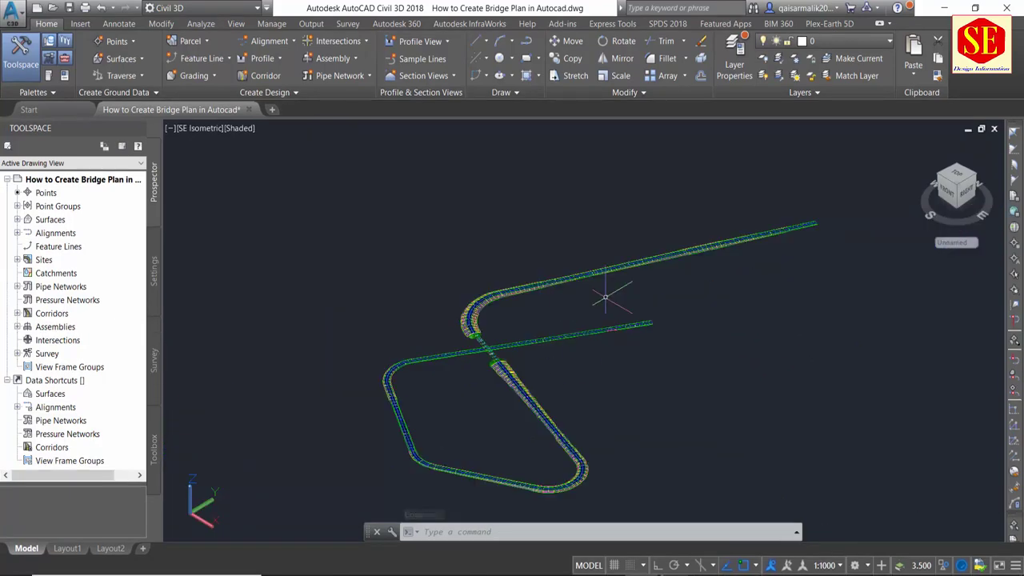
pyautogui.scroll(2, 780, 236)
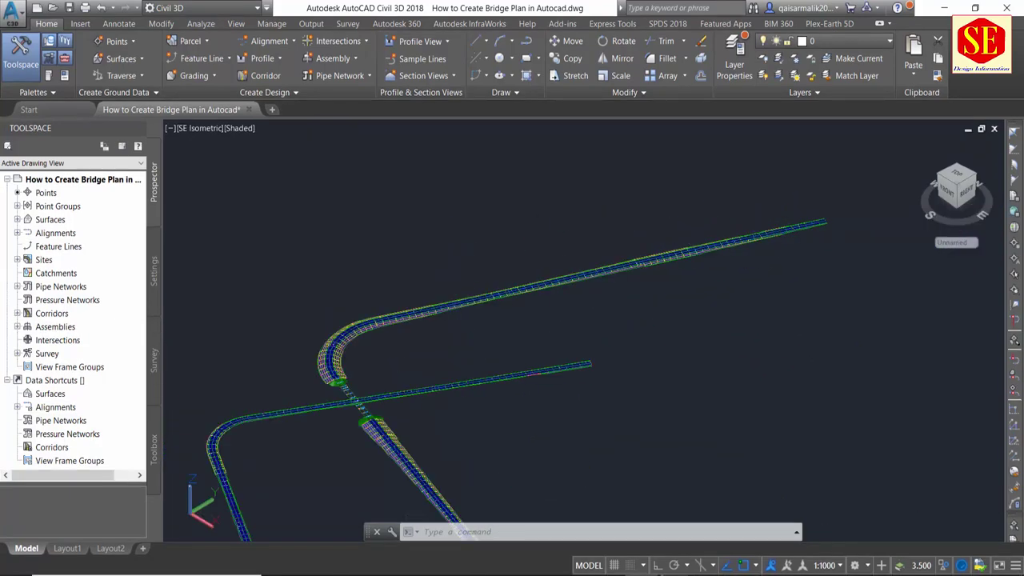
pyautogui.scroll(-1, 458, 290)
pyautogui.scroll(-2, 388, 314)
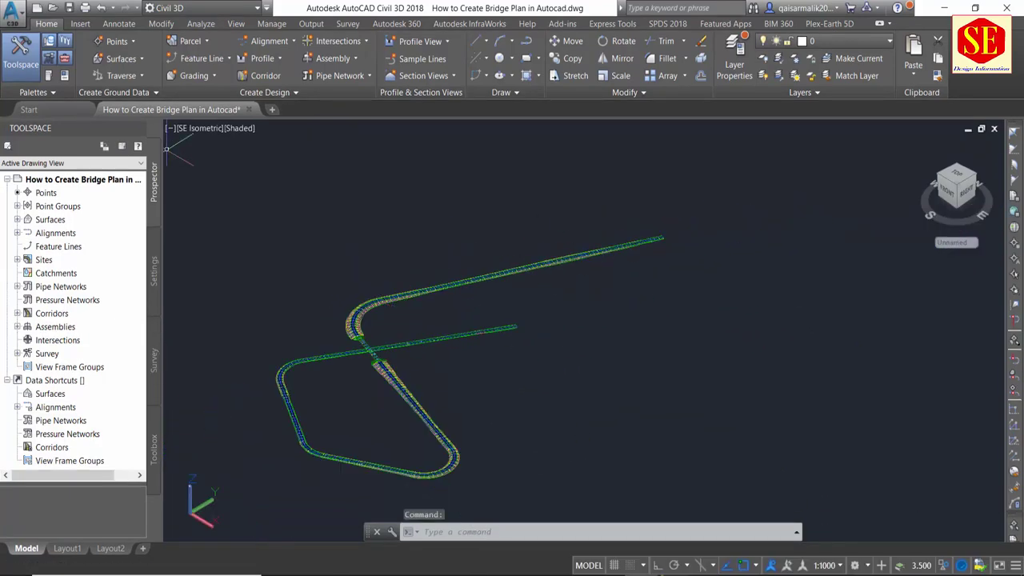
pyautogui.click(192, 130)
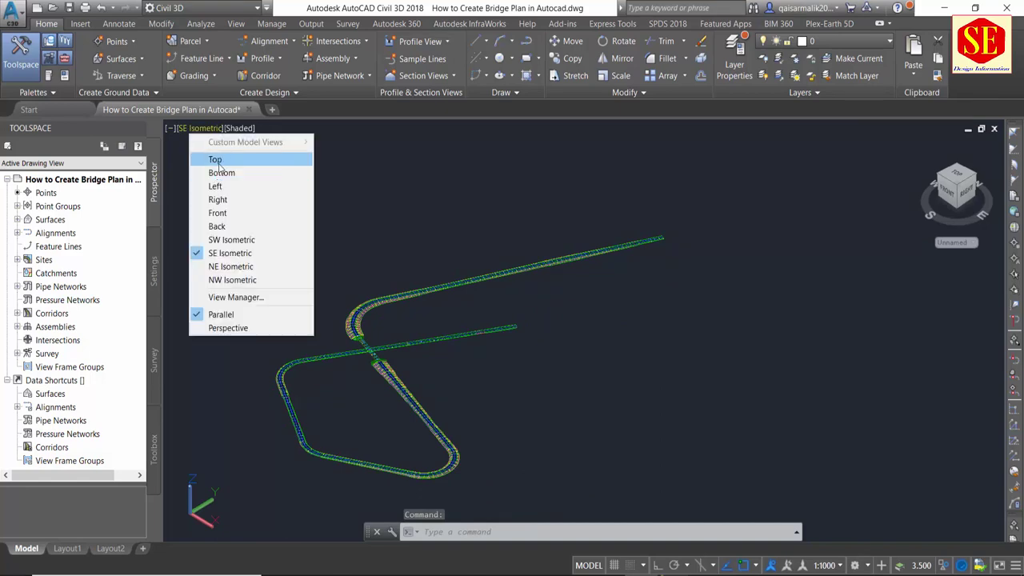
# Set the Top view, then use Isolate Objects > End Object Isolation to restore hidden objects
pyautogui.click(210, 159)
pyautogui.scroll(-3, 545, 301)
pyautogui.scroll(-2, 546, 301)
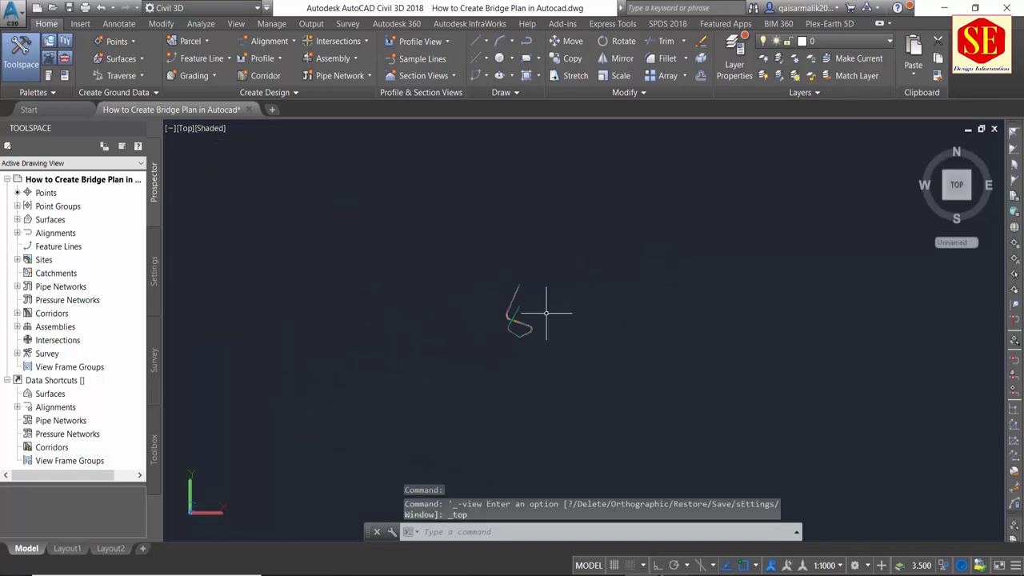
pyautogui.scroll(1, 344, 164)
pyautogui.rightClick(387, 239)
pyautogui.moveTo(434, 277)
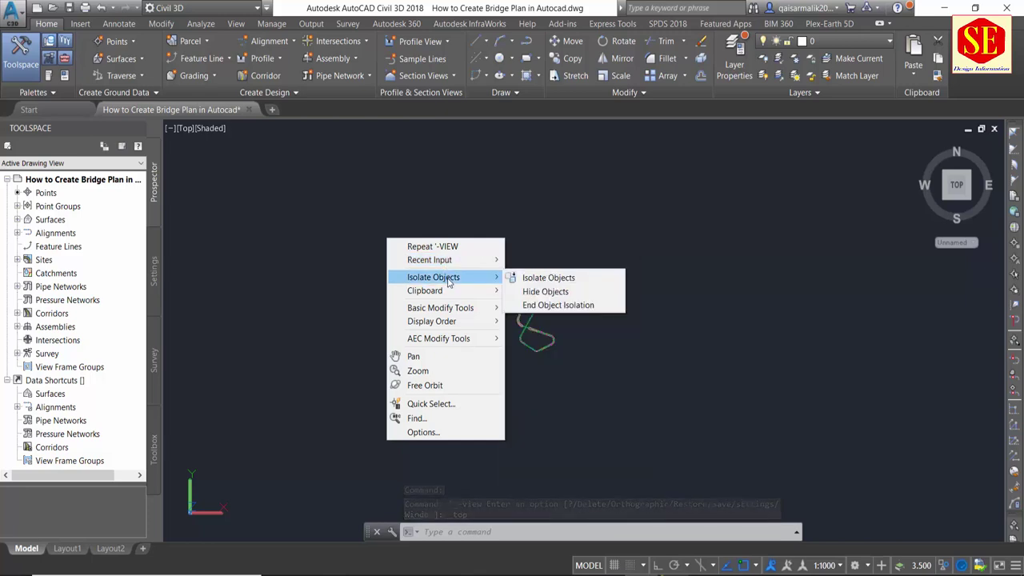
pyautogui.click(554, 307)
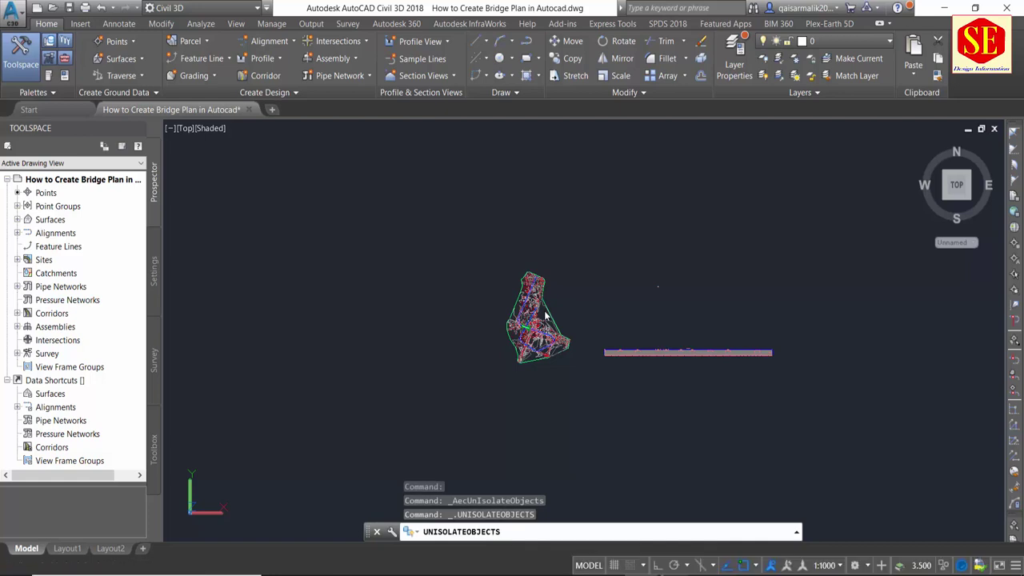
# Cancel the stray selection window and zoom in on the bridge crossing in Top view
pyautogui.scroll(2, 547, 316)
pyautogui.click(681, 312)
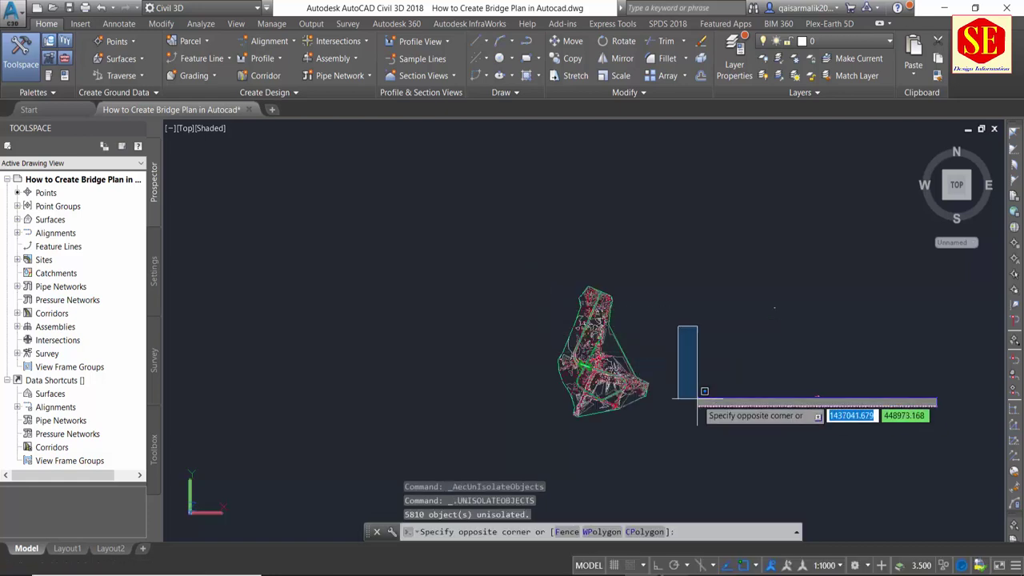
pyautogui.press('Escape')
pyautogui.scroll(3, 596, 336)
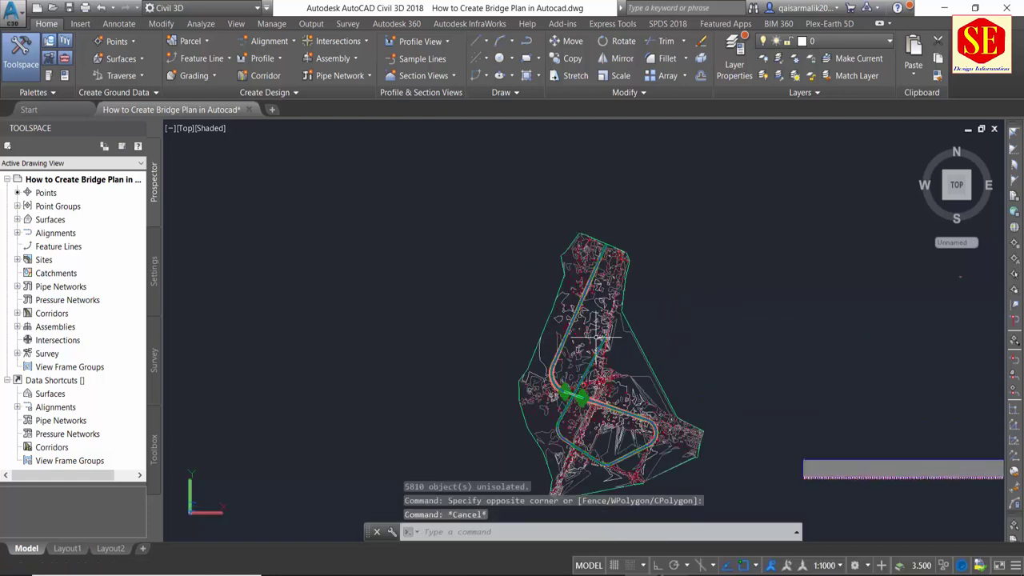
pyautogui.scroll(-2, 608, 328)
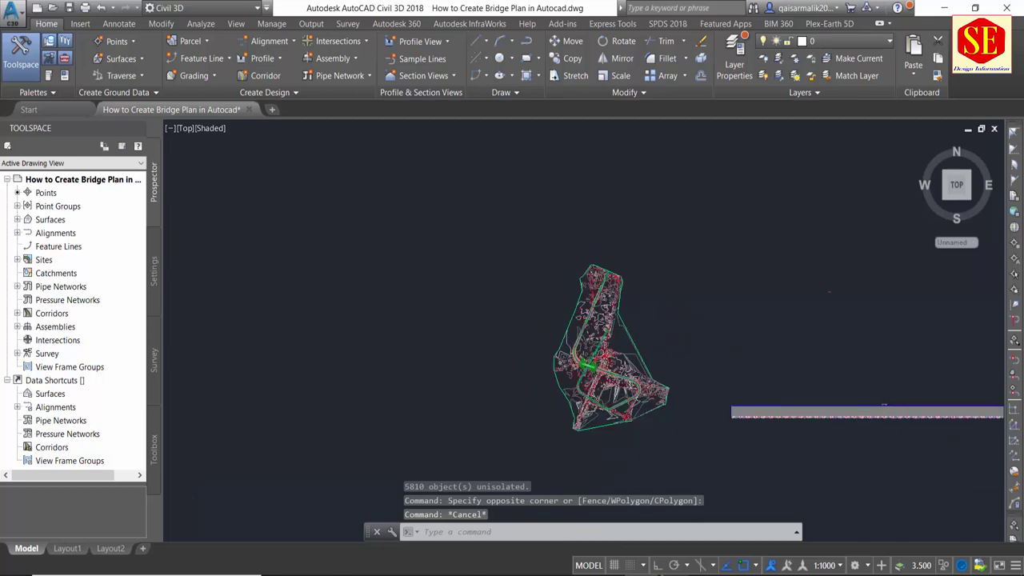
pyautogui.scroll(3, 886, 398)
pyautogui.scroll(3, 884, 410)
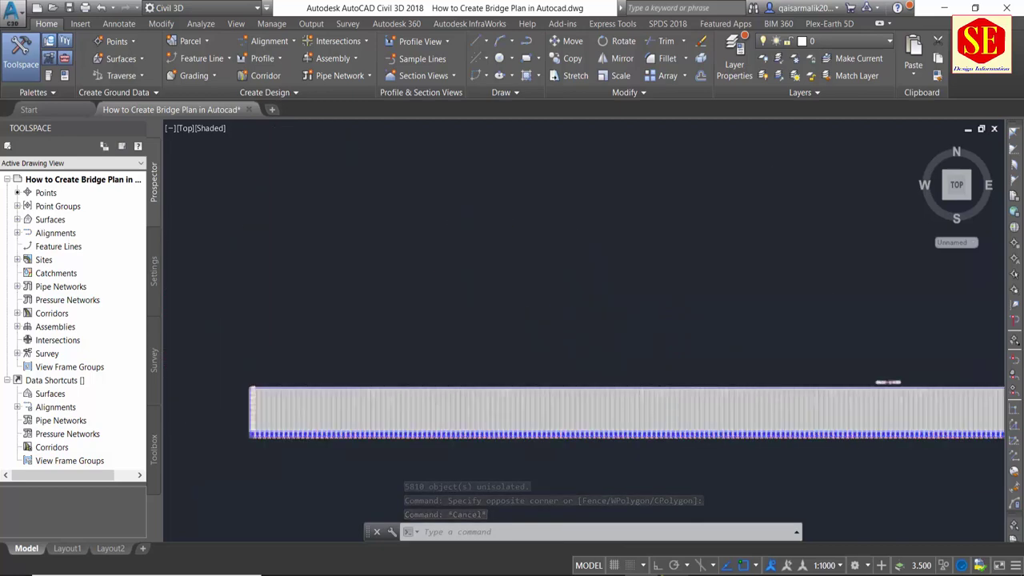
pyautogui.scroll(-4, 668, 378)
pyautogui.scroll(-5, 640, 320)
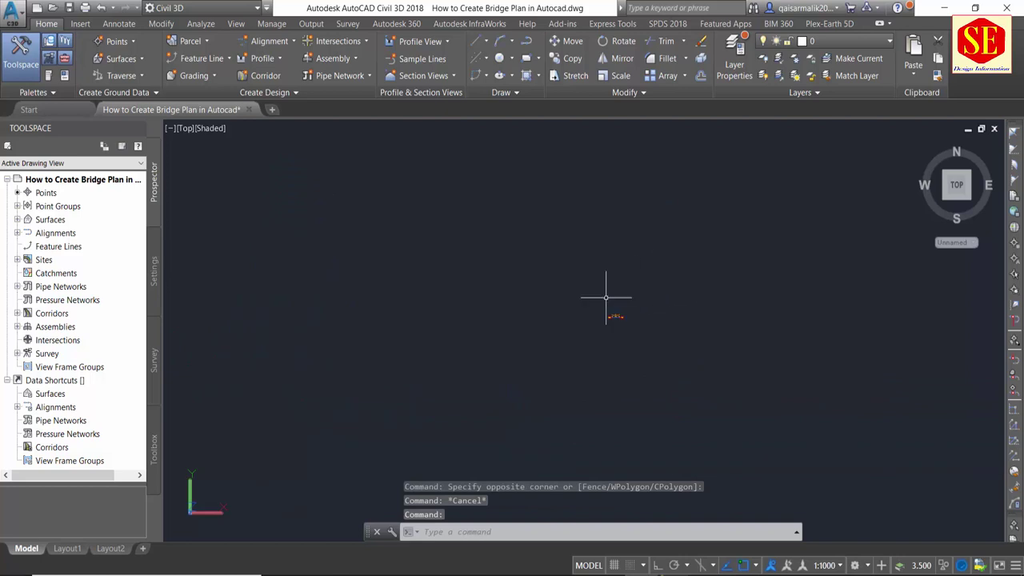
pyautogui.scroll(1, 661, 316)
pyautogui.scroll(2, 660, 316)
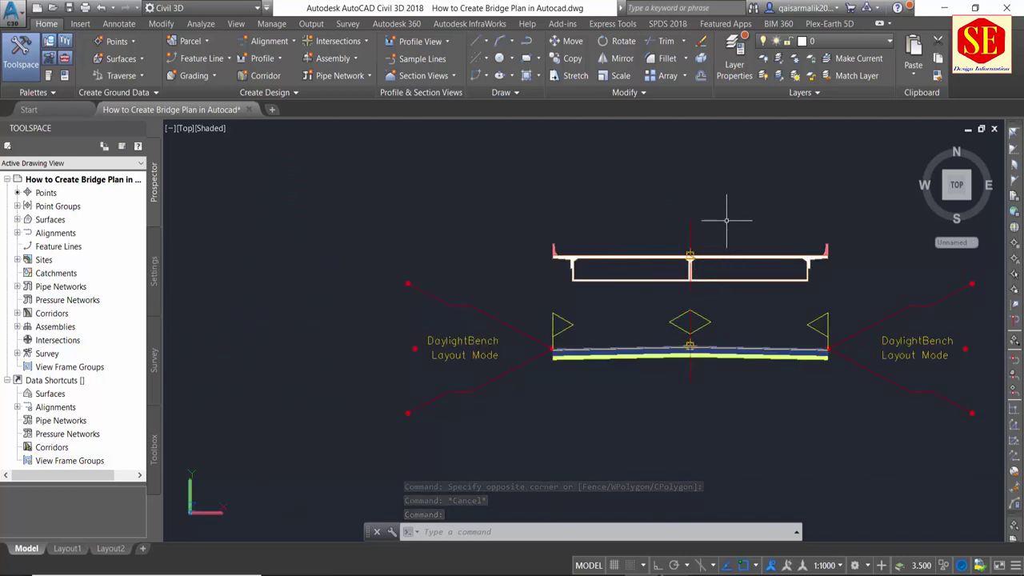
pyautogui.scroll(-3, 739, 247)
pyautogui.scroll(-1, 739, 247)
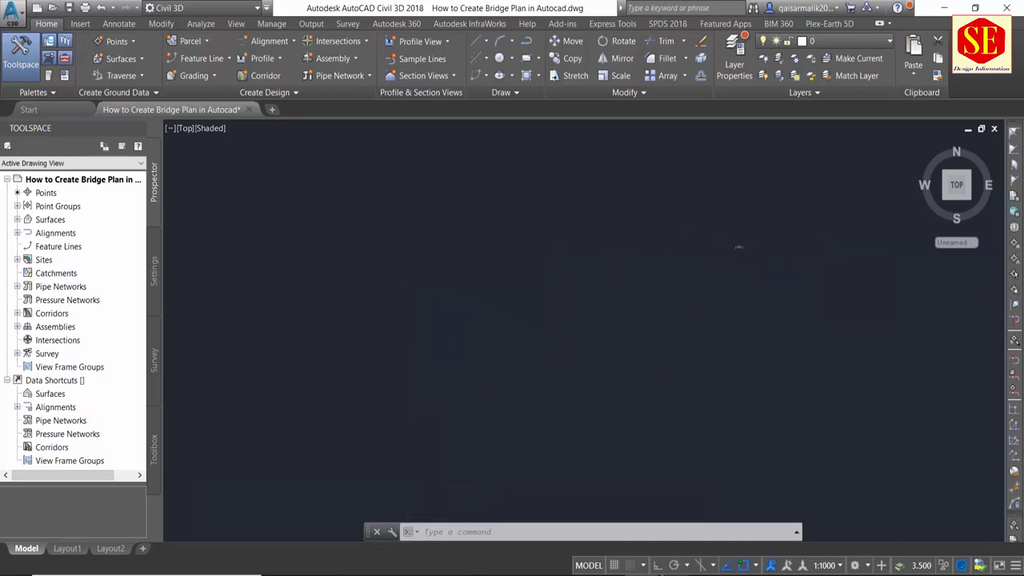
pyautogui.scroll(-2, 739, 247)
pyautogui.scroll(2, 332, 368)
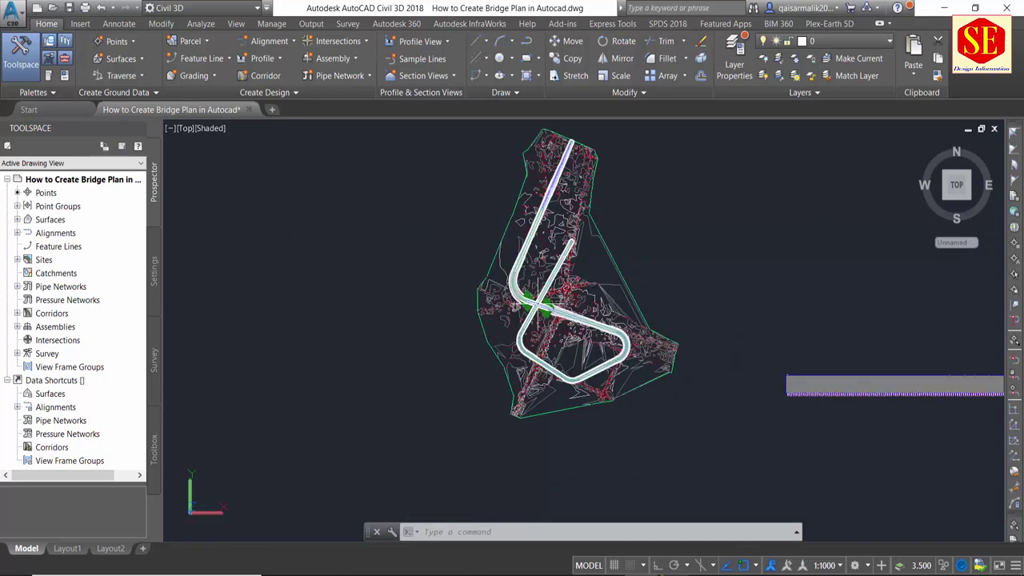
pyautogui.scroll(2, 332, 368)
pyautogui.scroll(3, 538, 304)
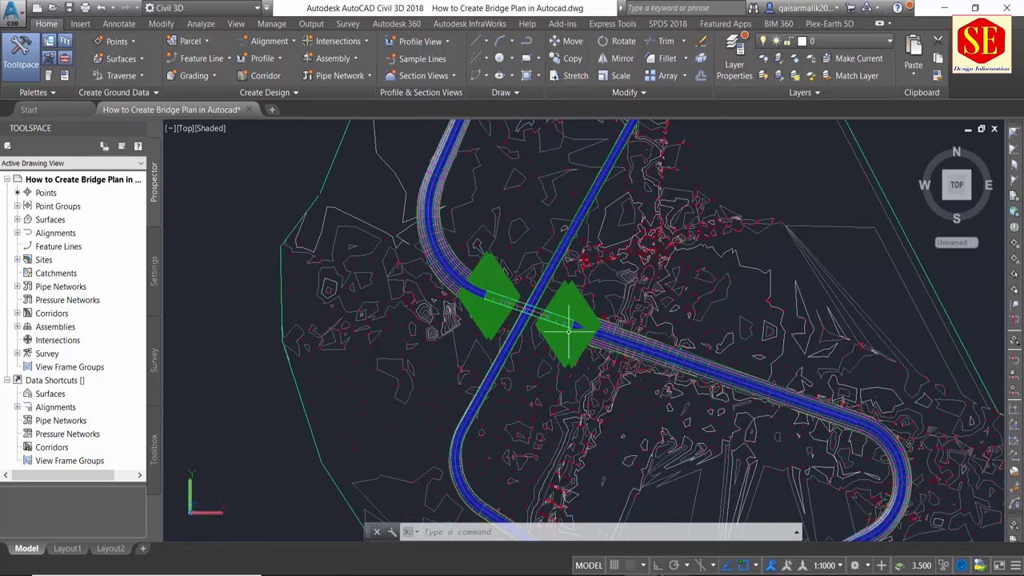
pyautogui.scroll(1, 569, 330)
pyautogui.scroll(2, 566, 206)
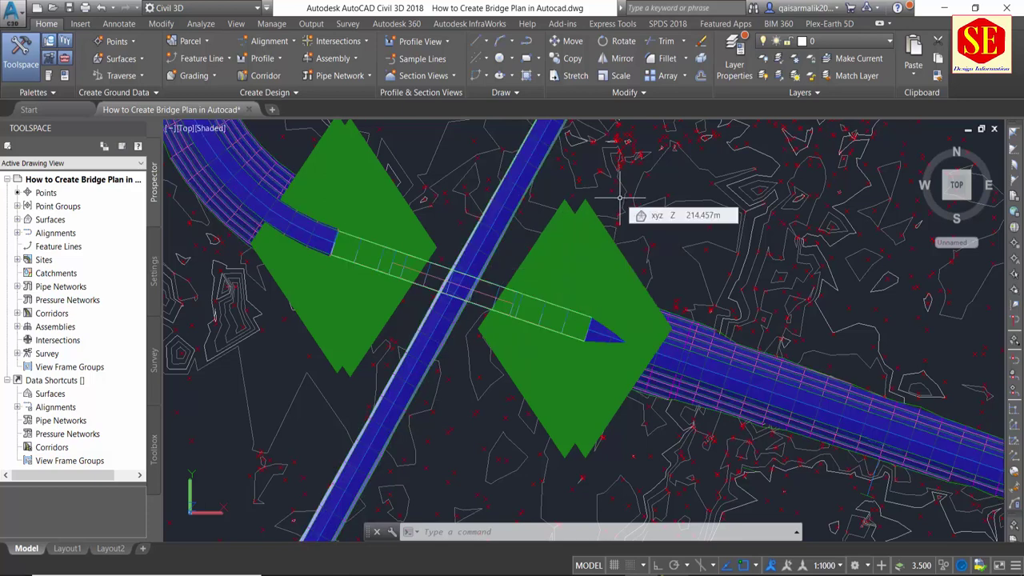
# Change the viewport visual style from Shaded to 2D Wireframe
pyautogui.click(212, 129)
pyautogui.click(232, 159)
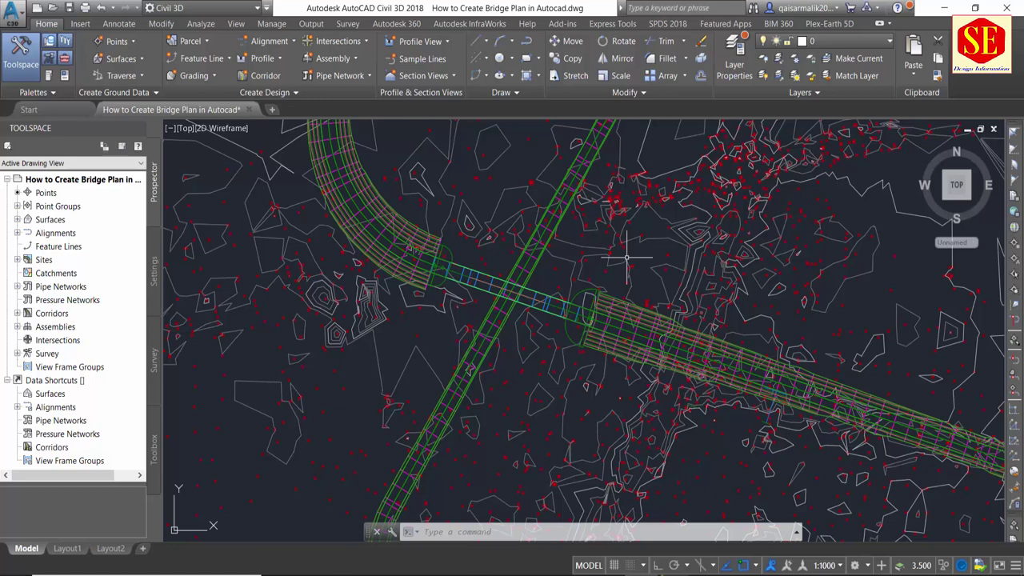
# Return to the shaded SW Isometric view and pan along the road past the bridge
pyautogui.press('Escape')
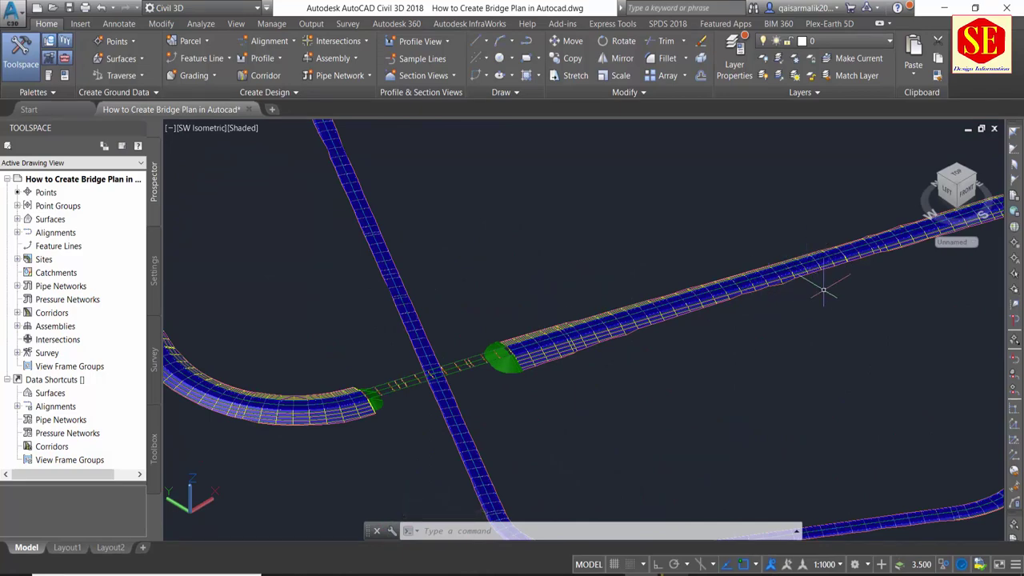
pyautogui.moveTo(824, 291); pyautogui.dragTo(688, 308, button='middle')
pyautogui.scroll(2, 696, 315)
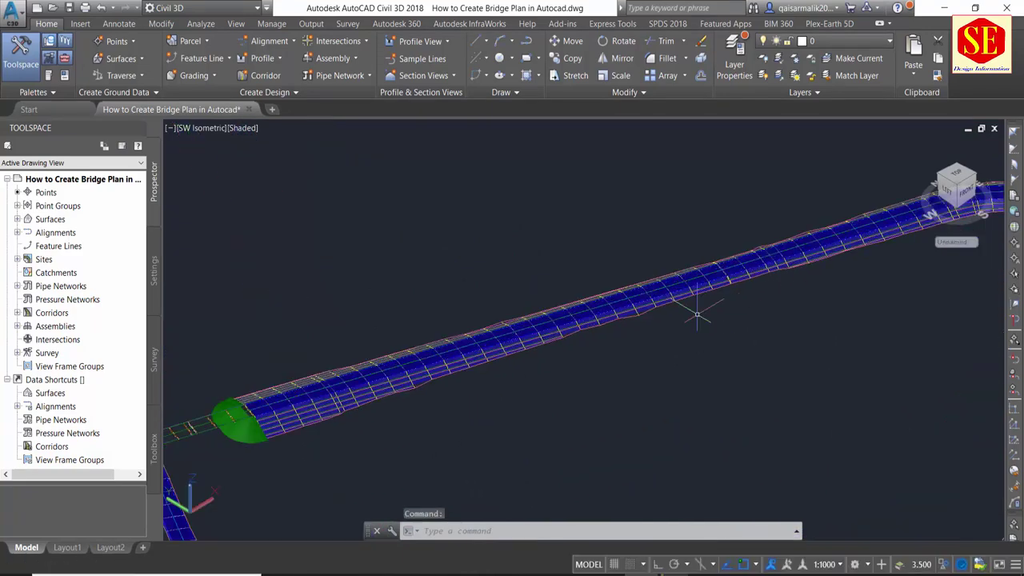